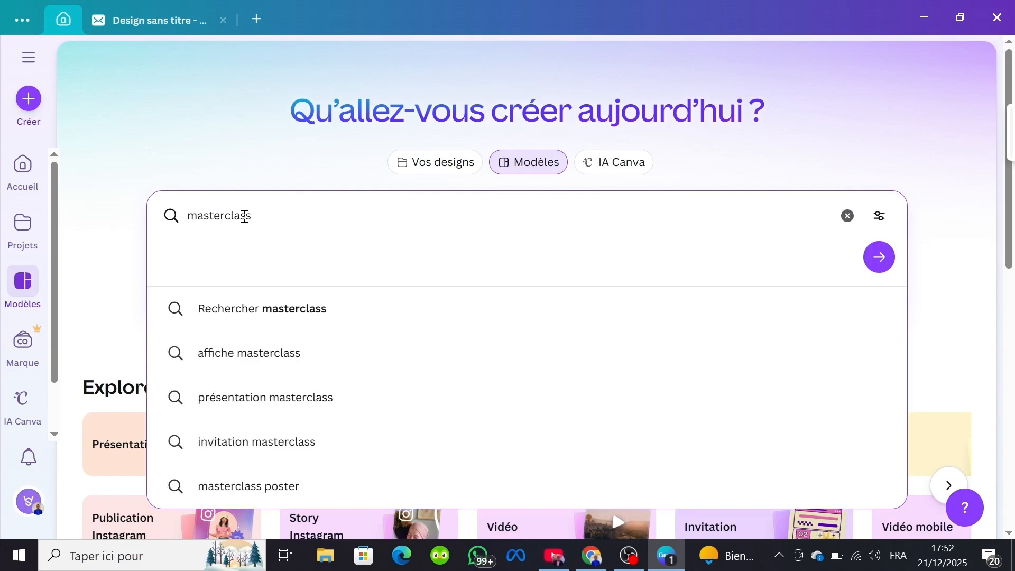
Step: Search the templates for masterclass and open the beige and blue Masterclass Instagram post with three portraits for customization
key(Return)
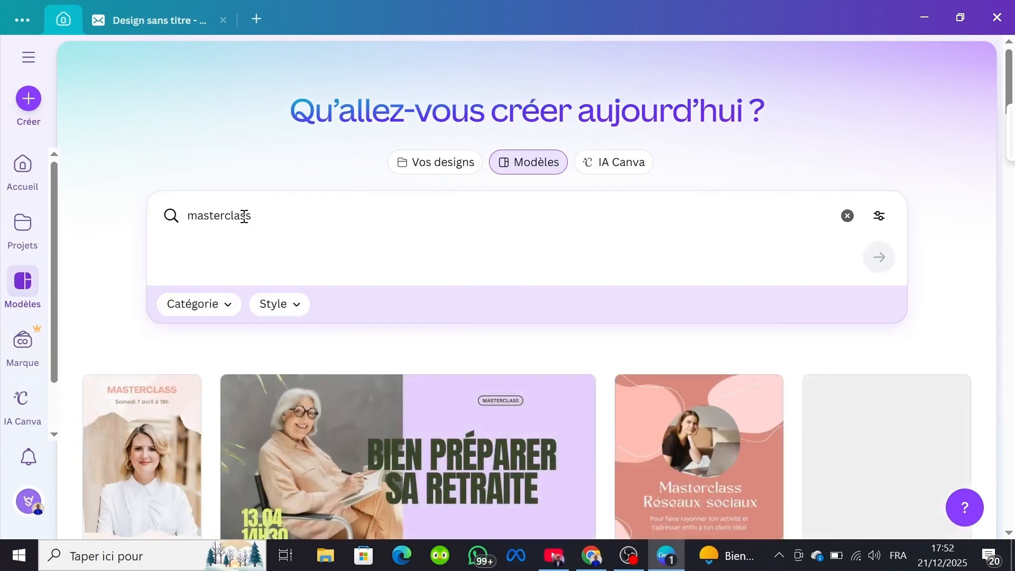
scroll(244, 219, down, 4)
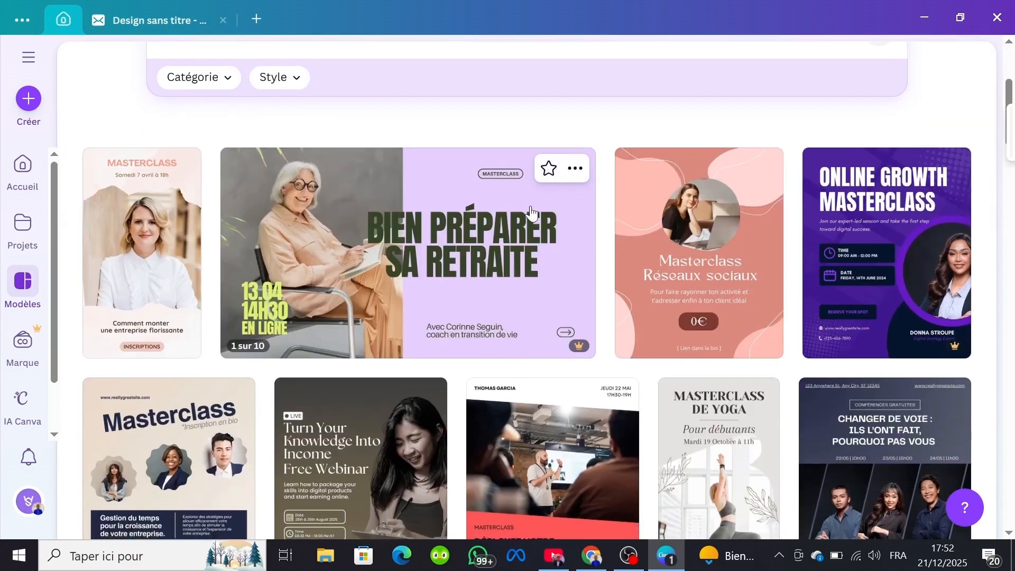
scroll(327, 287, down, 3)
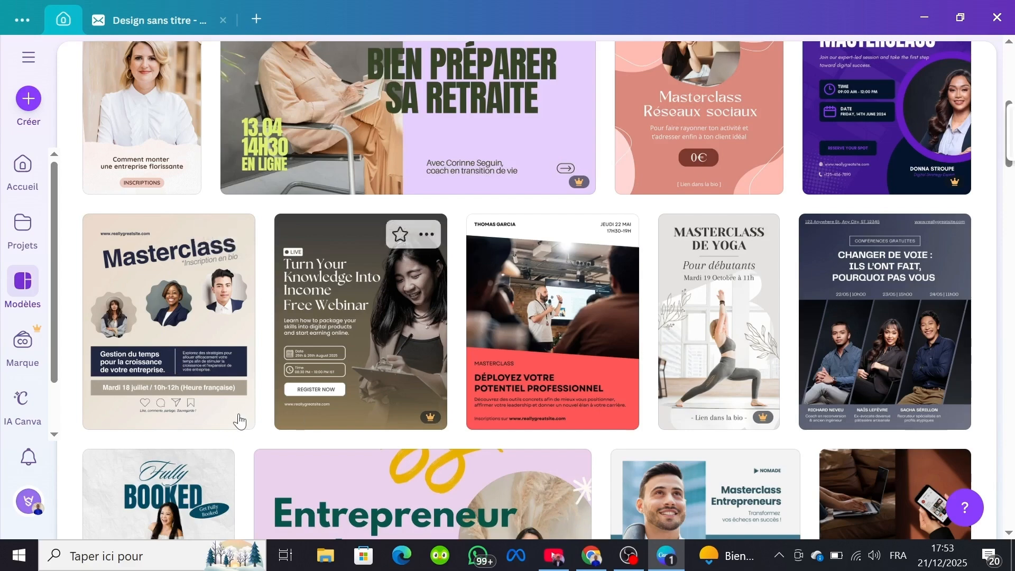
click(161, 332)
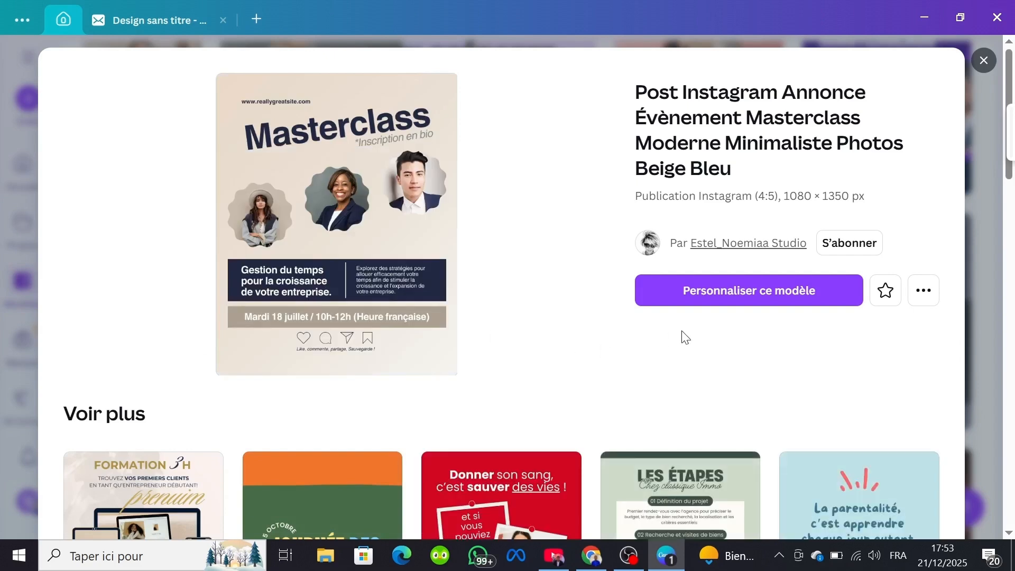
click(743, 294)
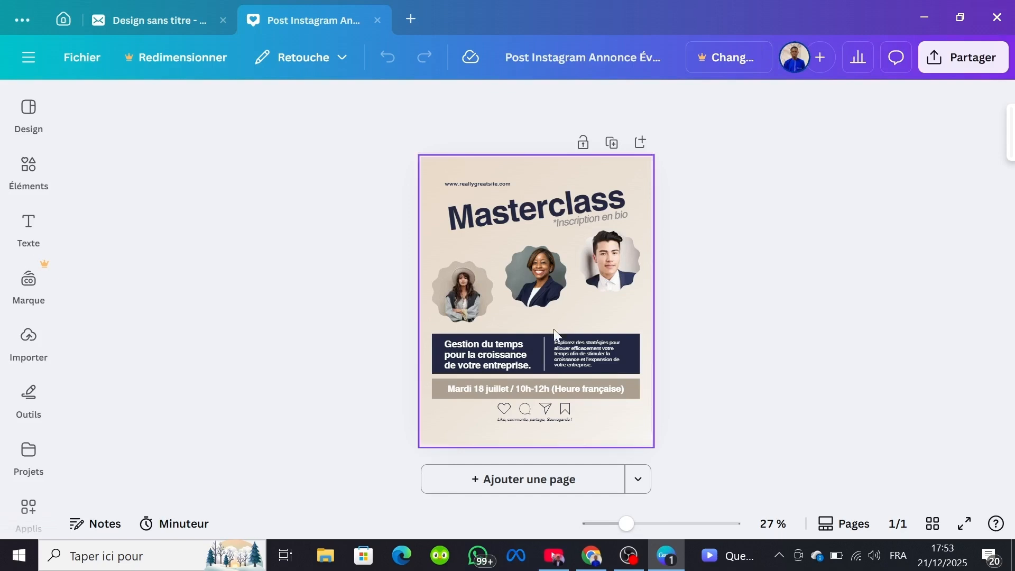
click(491, 357)
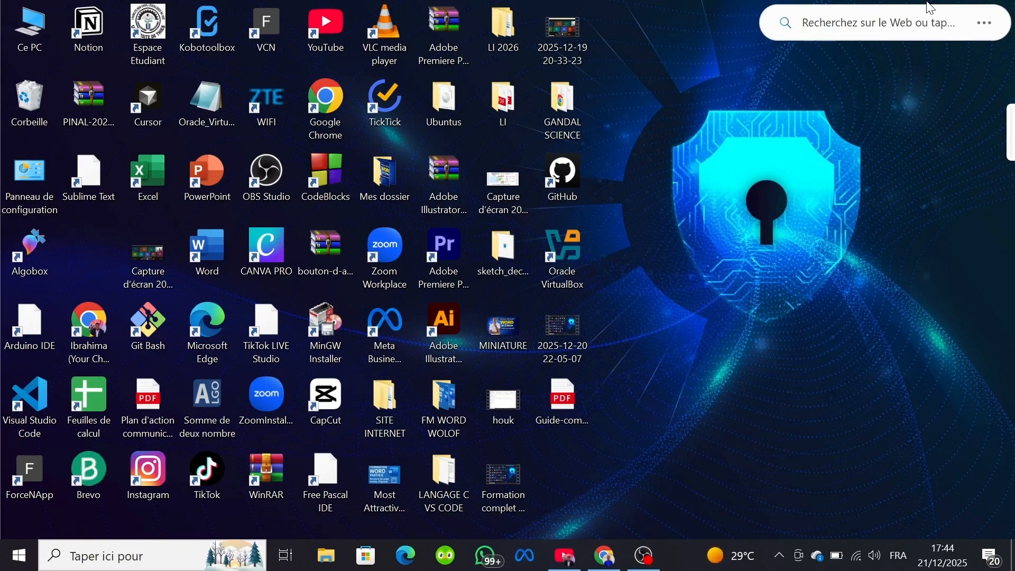
Step: Launch Chrome with the first listed profile and search Google for "canva download" in a new tab
double_click(328, 110)
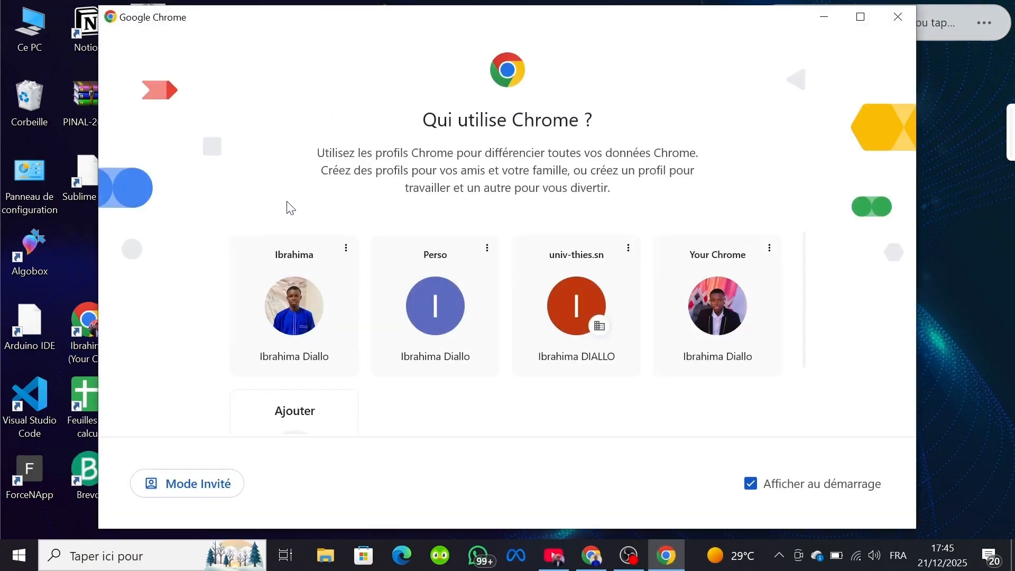
click(299, 322)
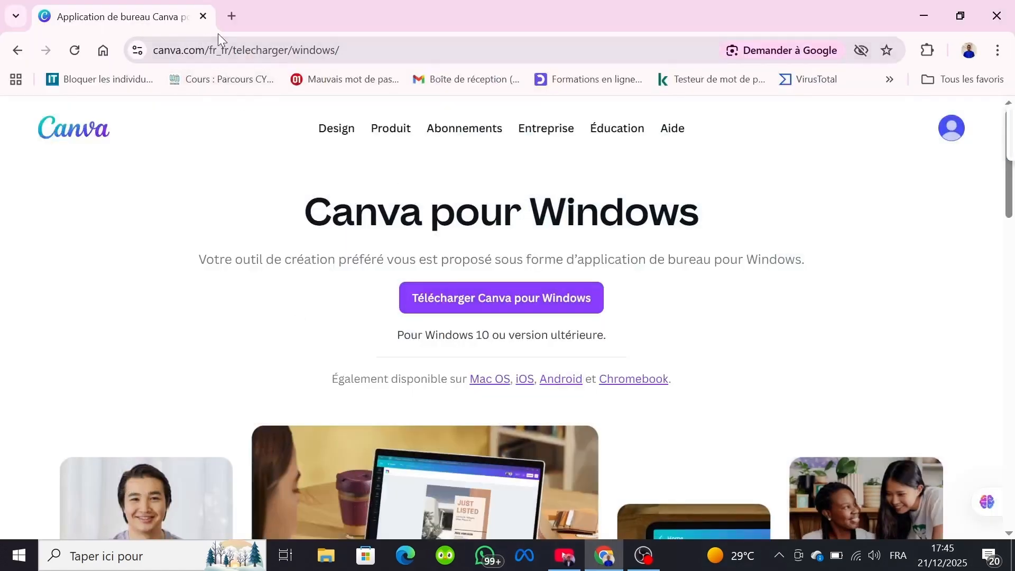
click(226, 23)
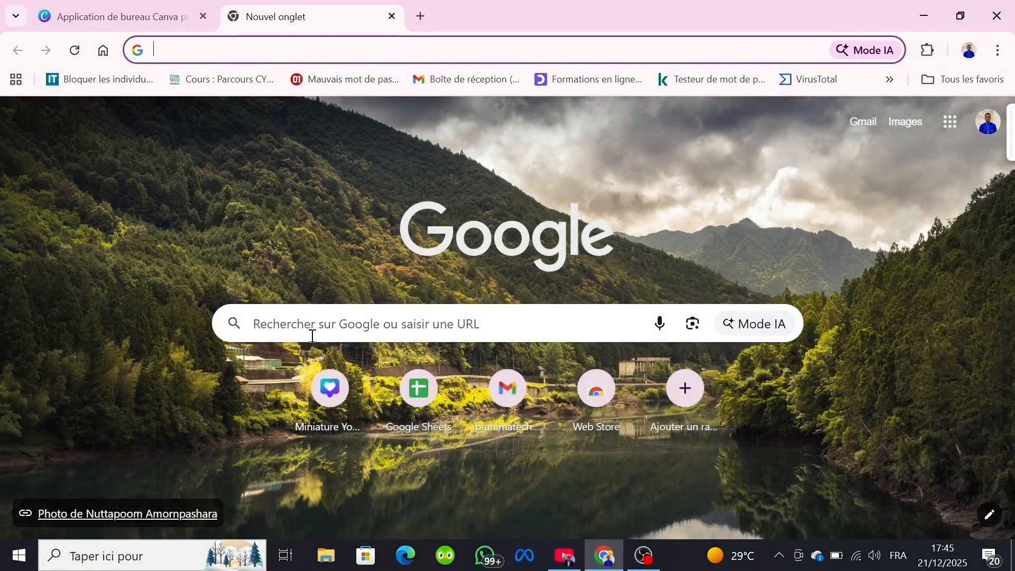
click(312, 336)
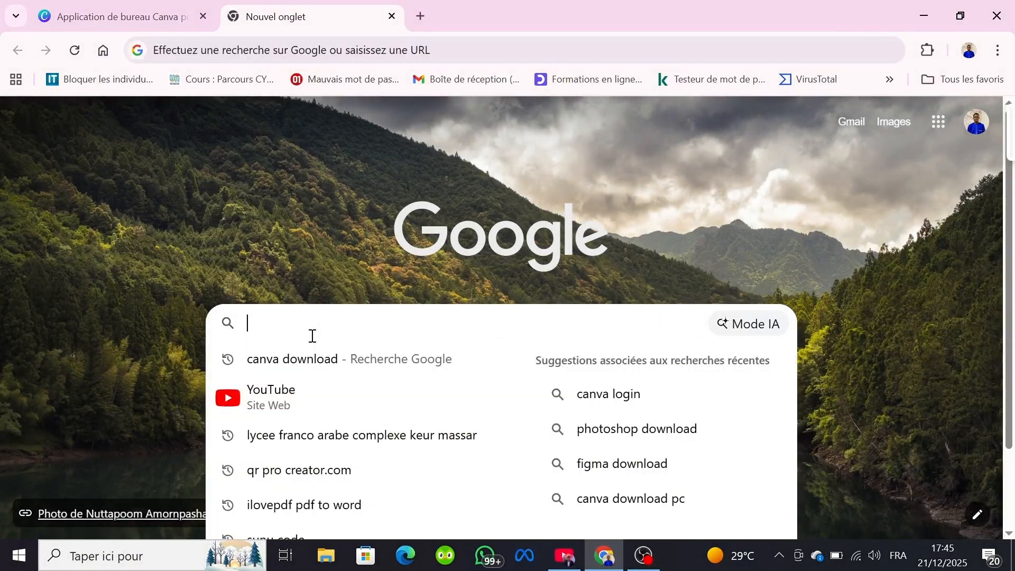
text(canva download)
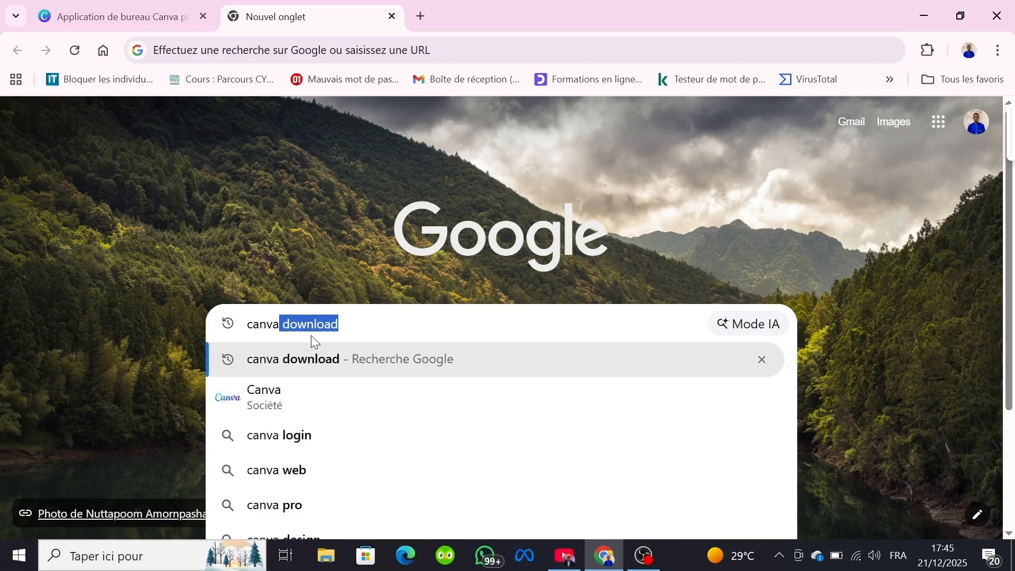
click(319, 359)
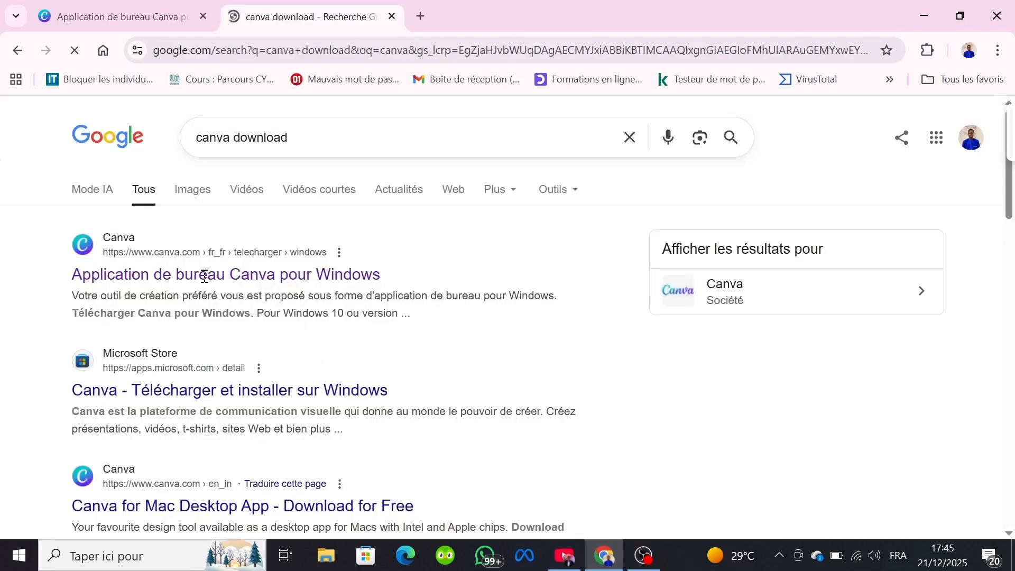
Step: Download the Windows desktop installer from the official Canva page and check the download's progress
click(327, 279)
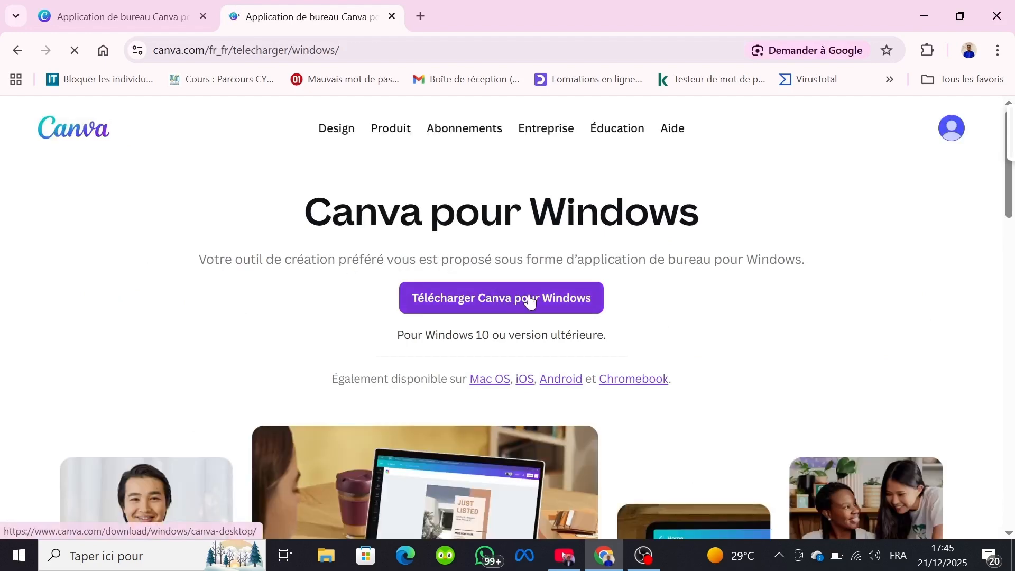
click(530, 301)
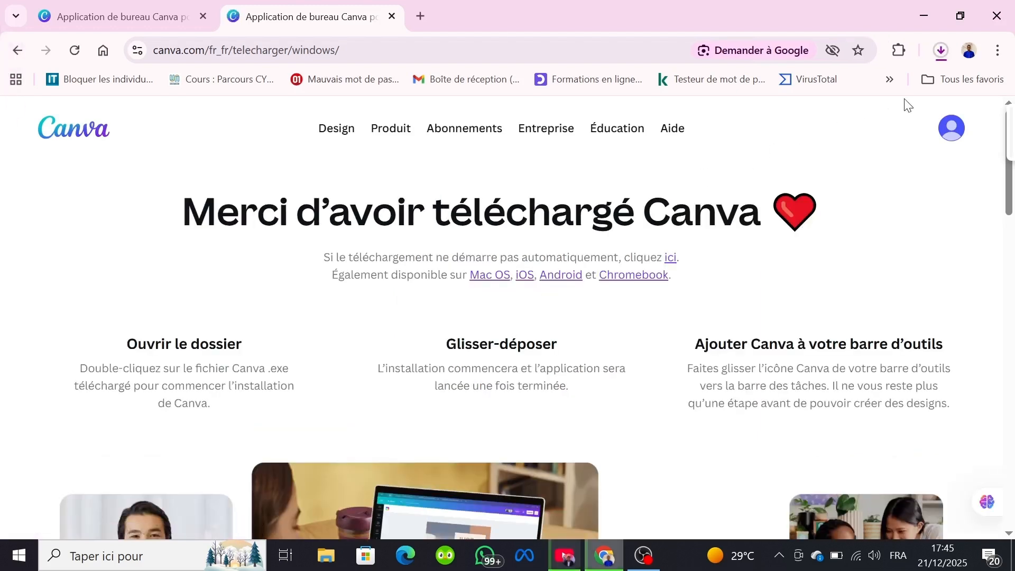
click(941, 51)
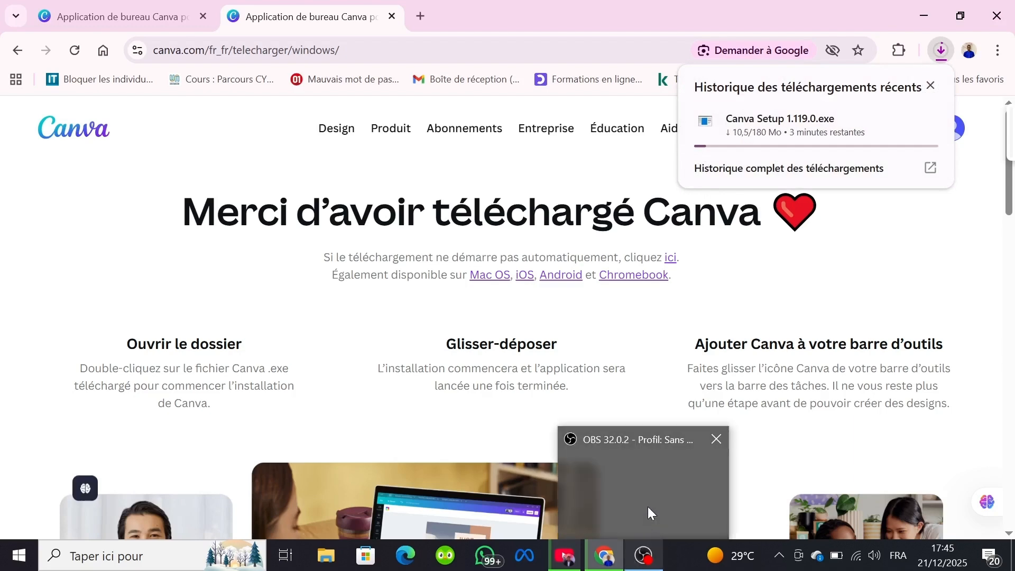
click(648, 506)
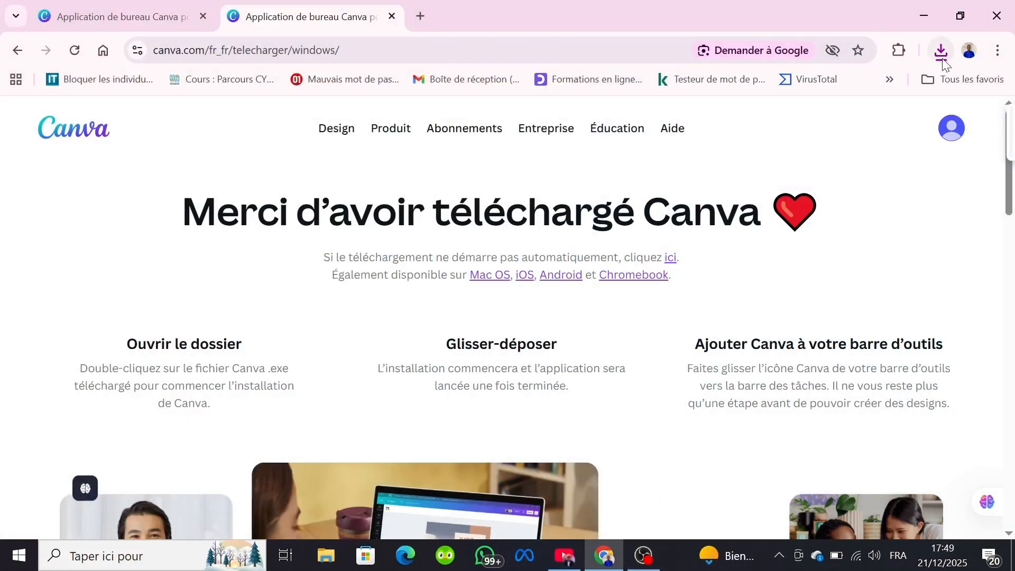
Step: Run the downloaded Canva Setup 1.119.0.exe, allow the file to execute, and minimize the browser
click(941, 58)
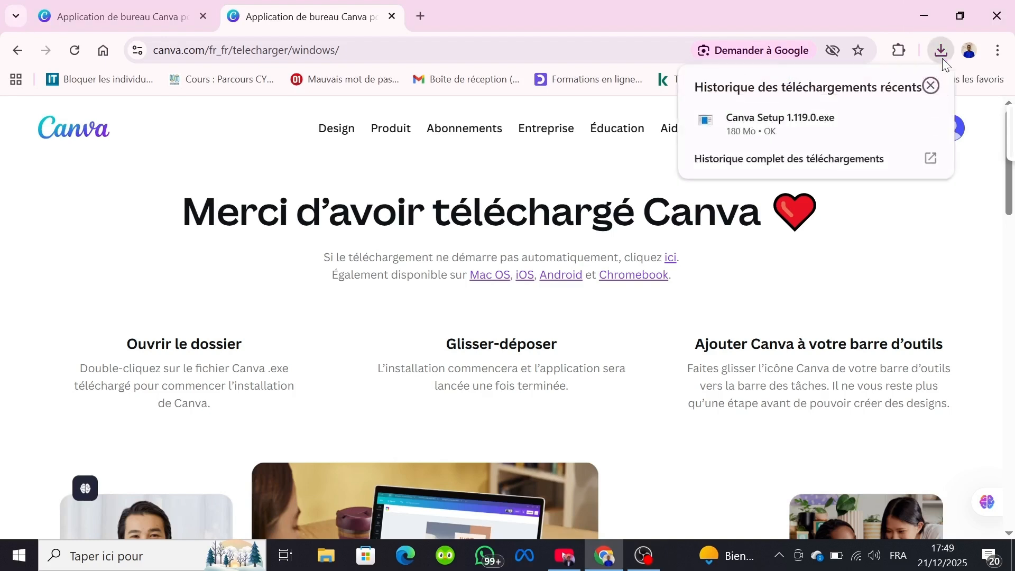
click(791, 122)
click(761, 128)
click(754, 133)
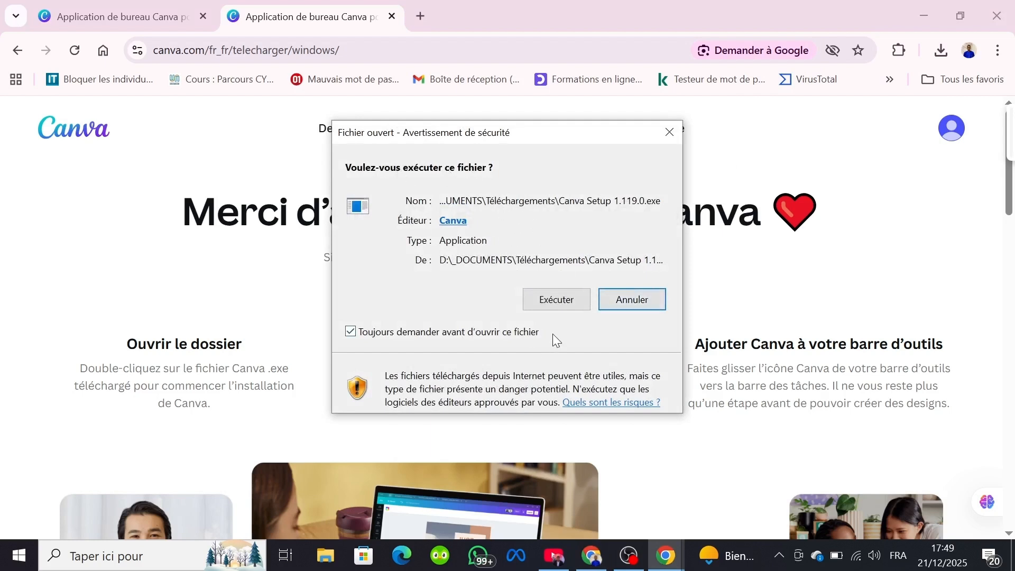
click(553, 297)
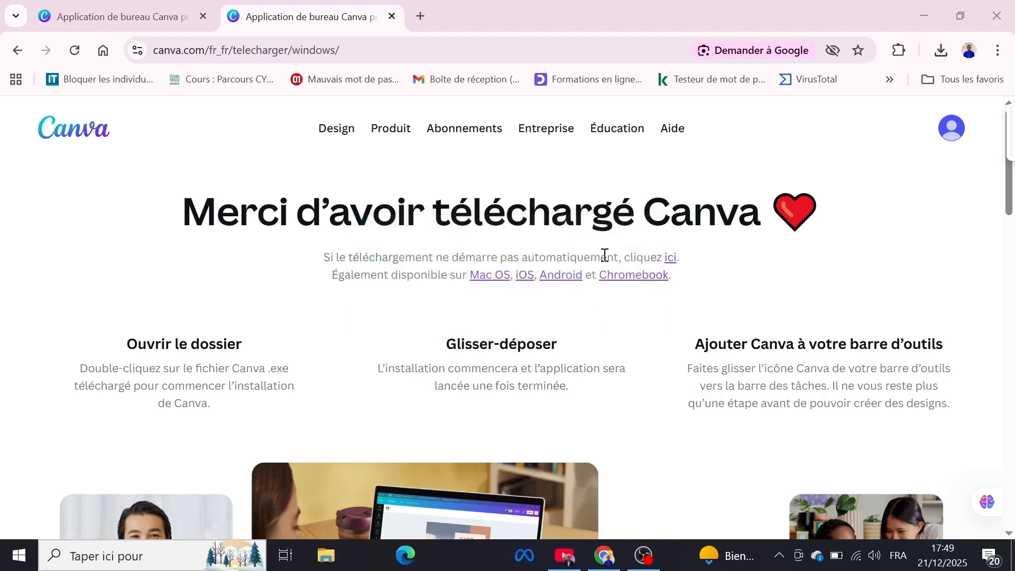
click(929, 8)
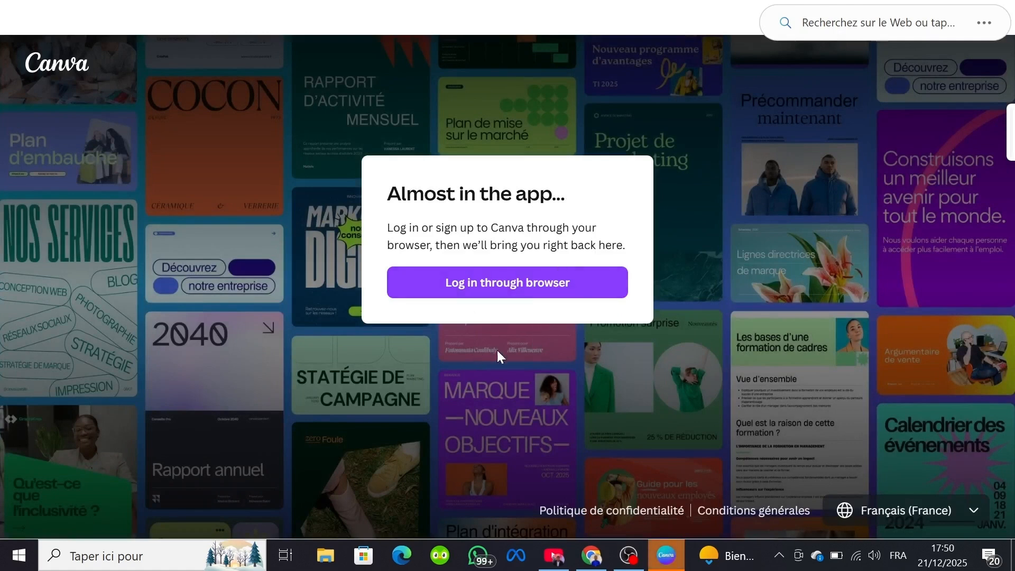
Step: Log in to the Canva desktop app through the browser with the existing account and dismiss the recovery e-mail notice
click(497, 294)
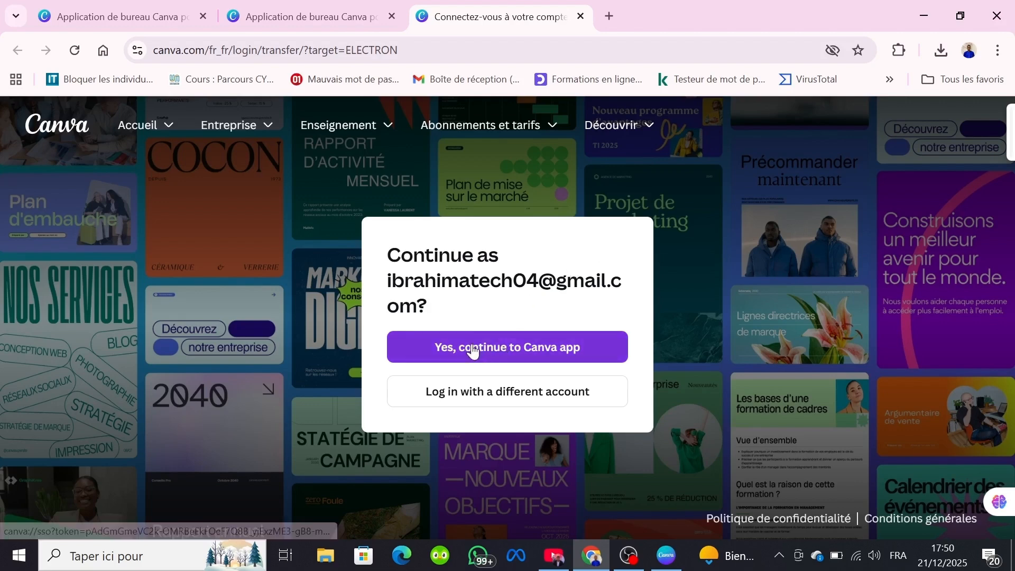
click(516, 354)
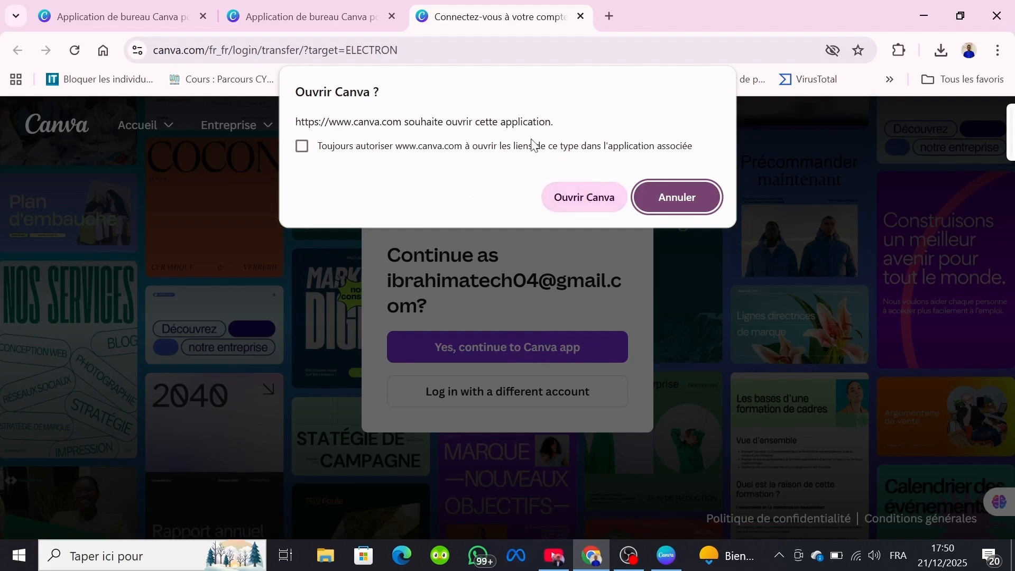
click(578, 199)
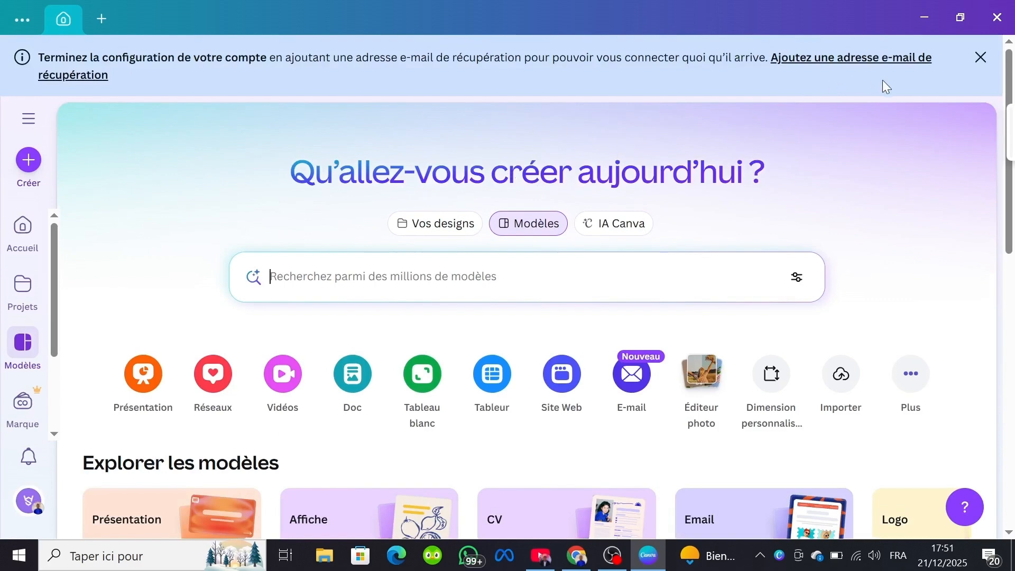
click(980, 57)
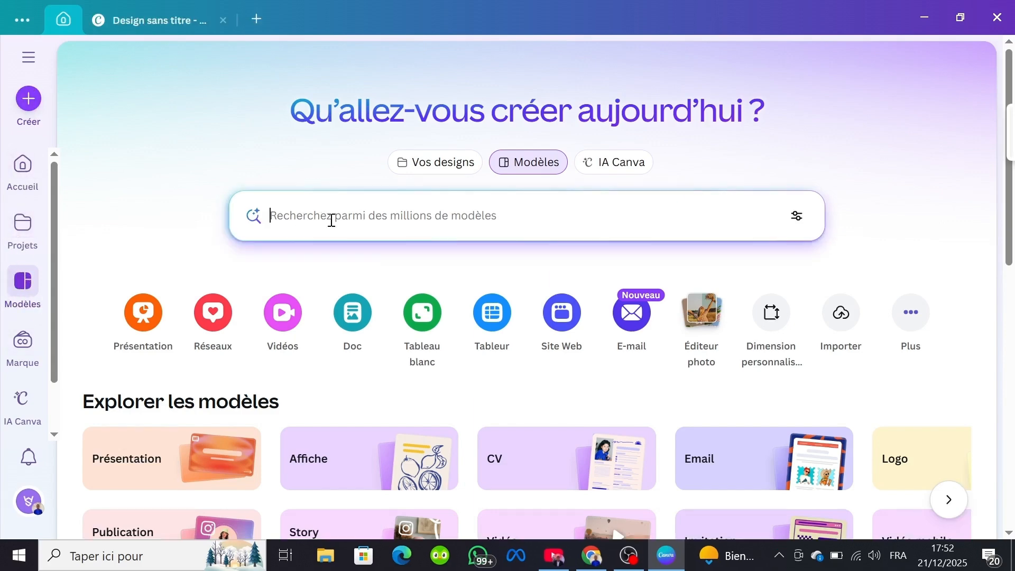
Step: Search the template library for "masterclass"
click(332, 220)
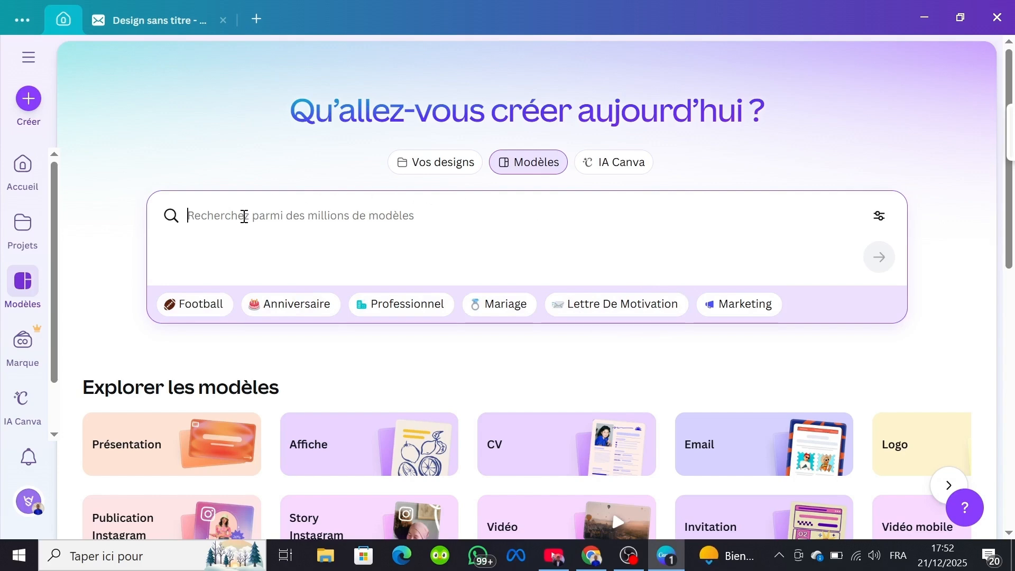
text(mas)
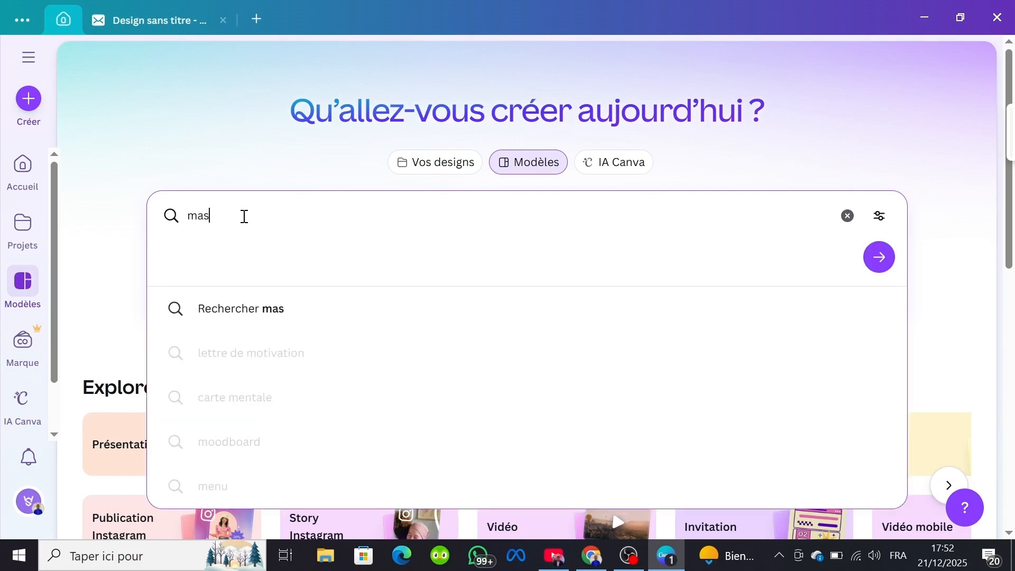
text(terc)
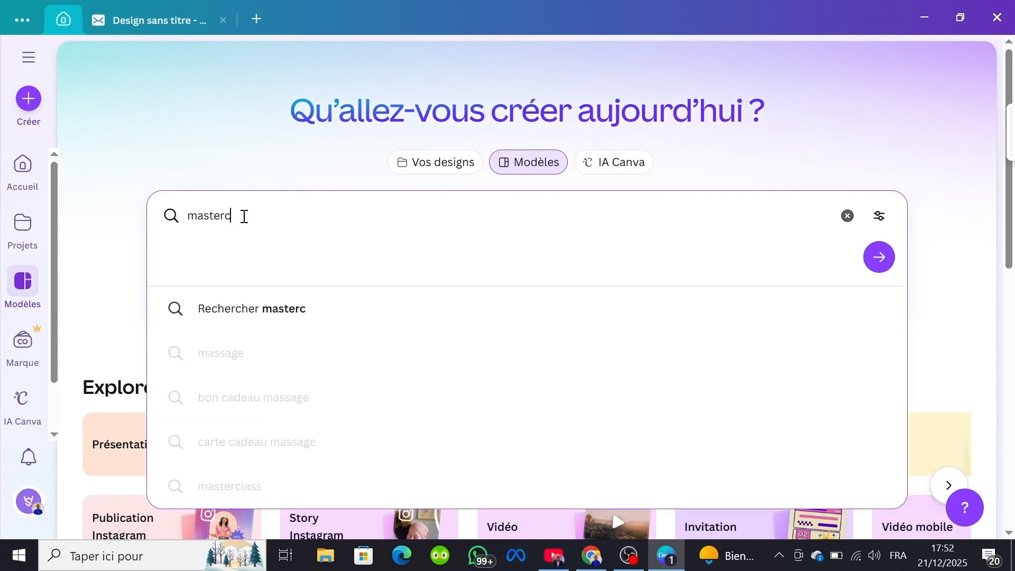
text(lass)
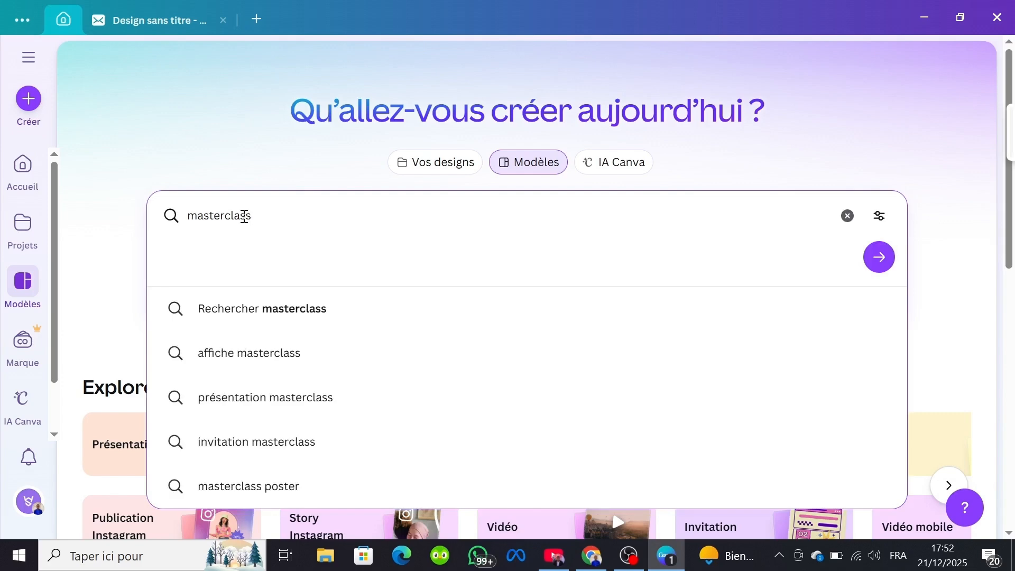
key(Return)
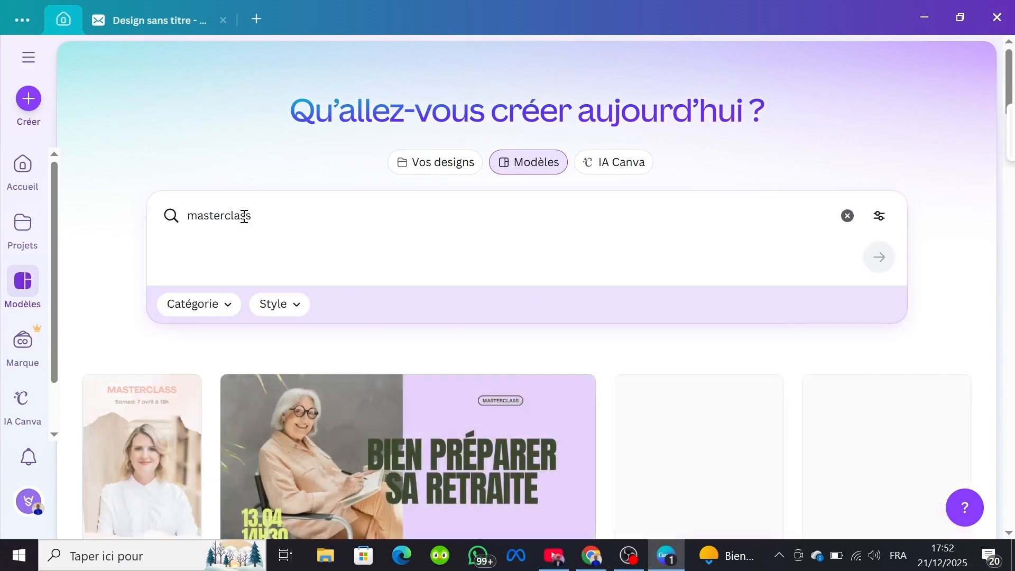
Step: Open the beige and blue Masterclass event template in the editor and select its navy "Gestion du temps" text group
scroll(244, 219, down, 3)
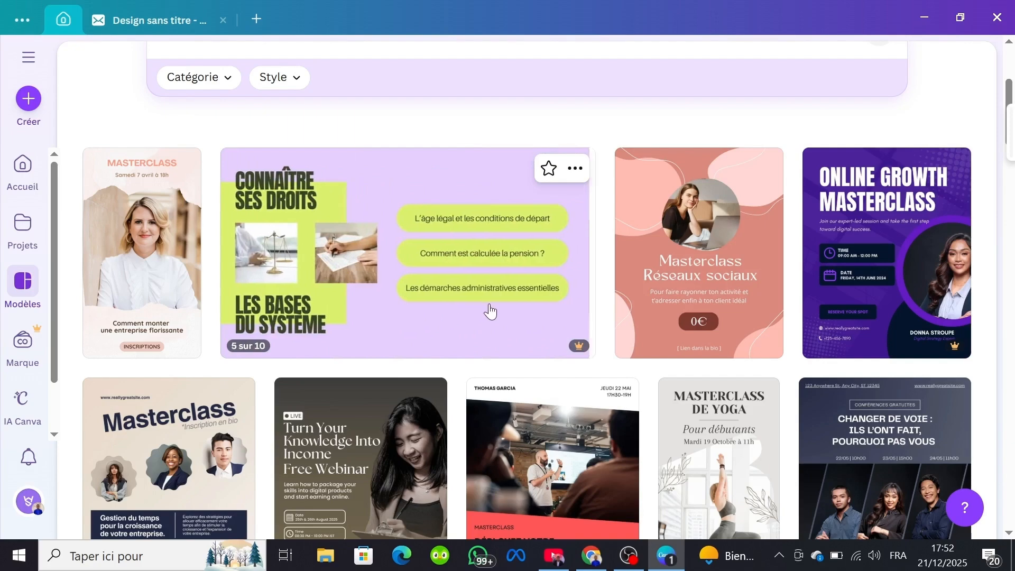
scroll(658, 316, down, 2)
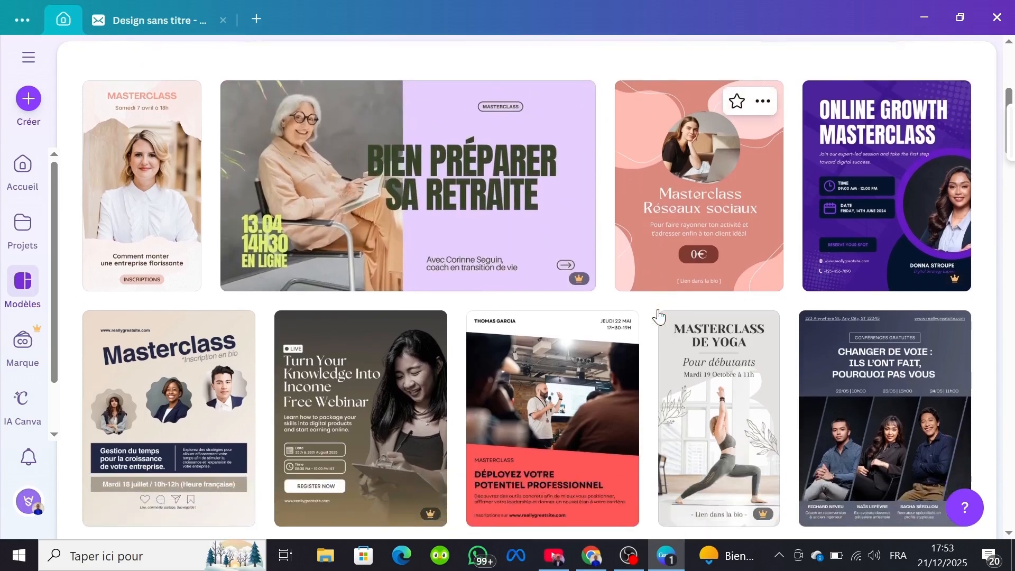
scroll(658, 316, down, 3)
scroll(659, 309, up, 1)
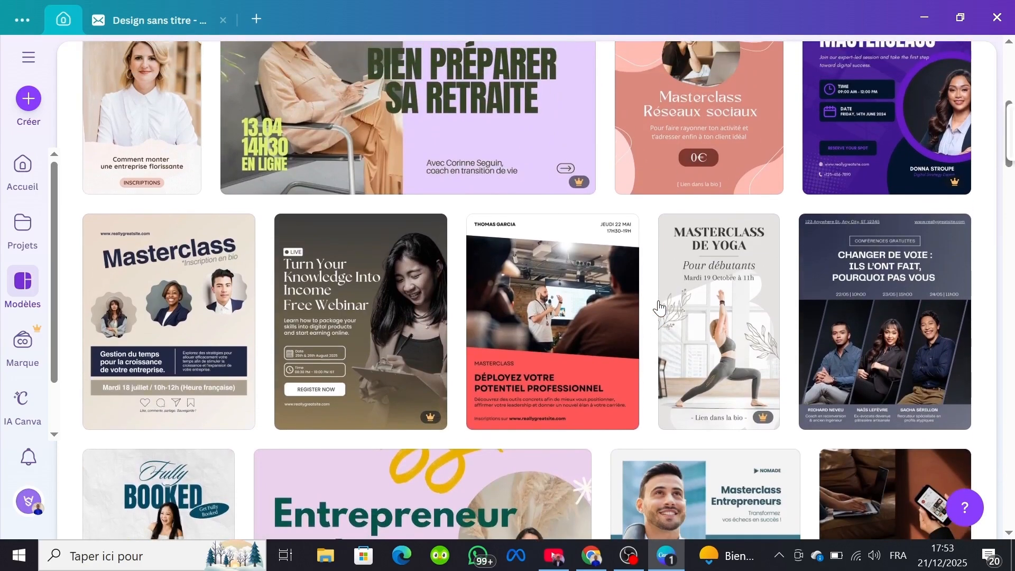
click(162, 330)
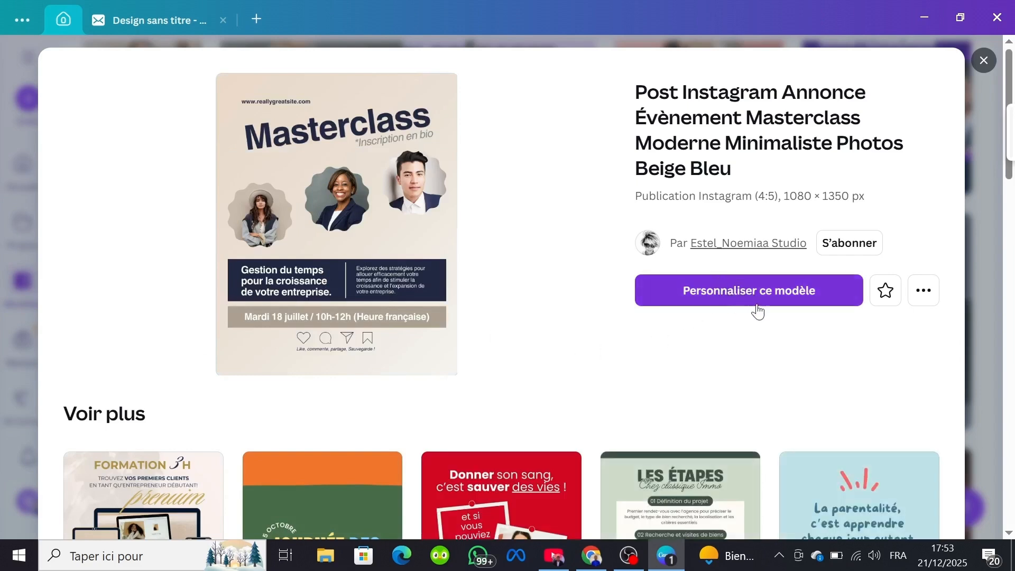
click(718, 290)
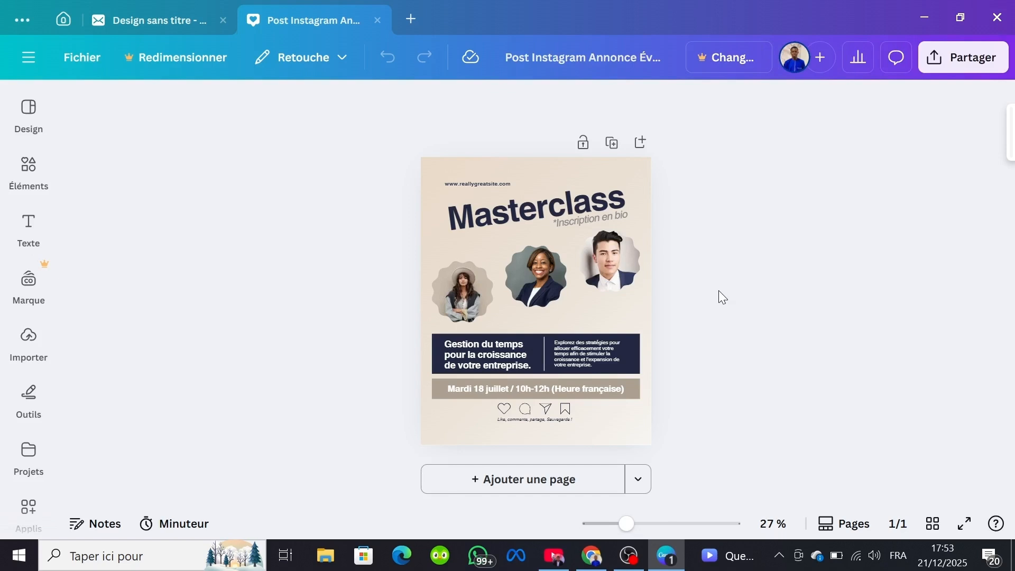
click(494, 354)
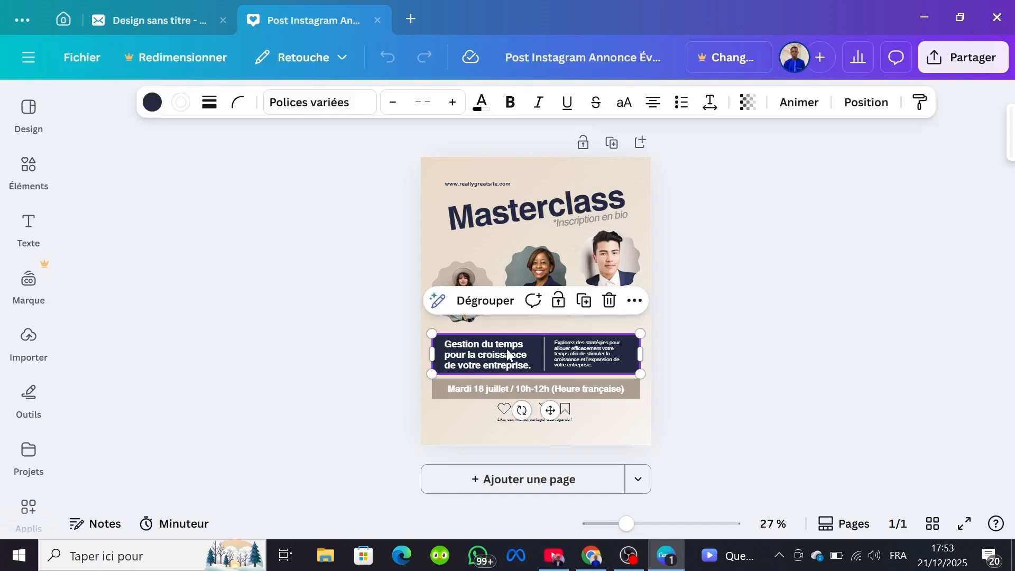
Step: Replace the weekday "Mardi" with "Mercredi" in the date line on the beige bar
click(499, 386)
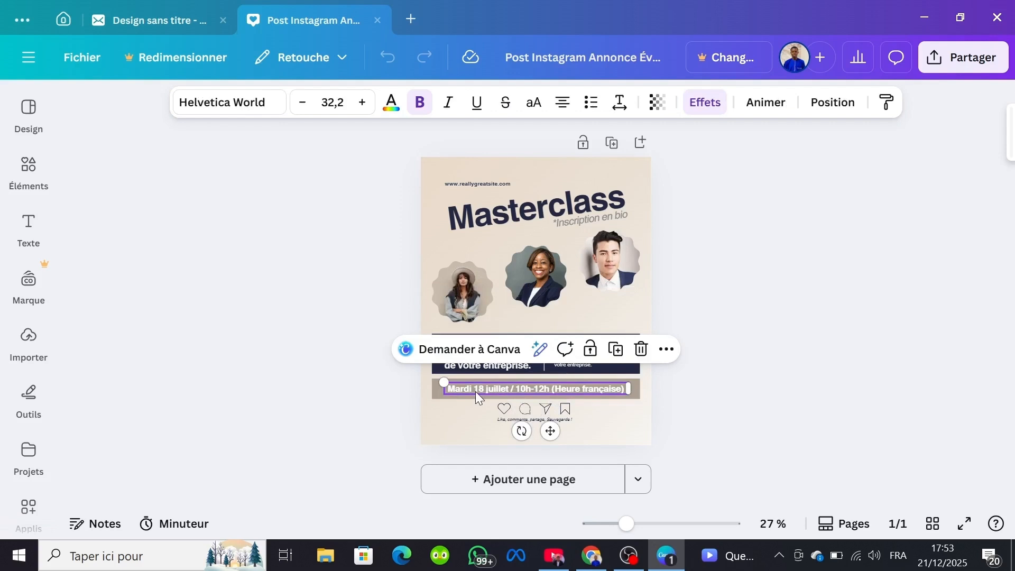
double_click(487, 389)
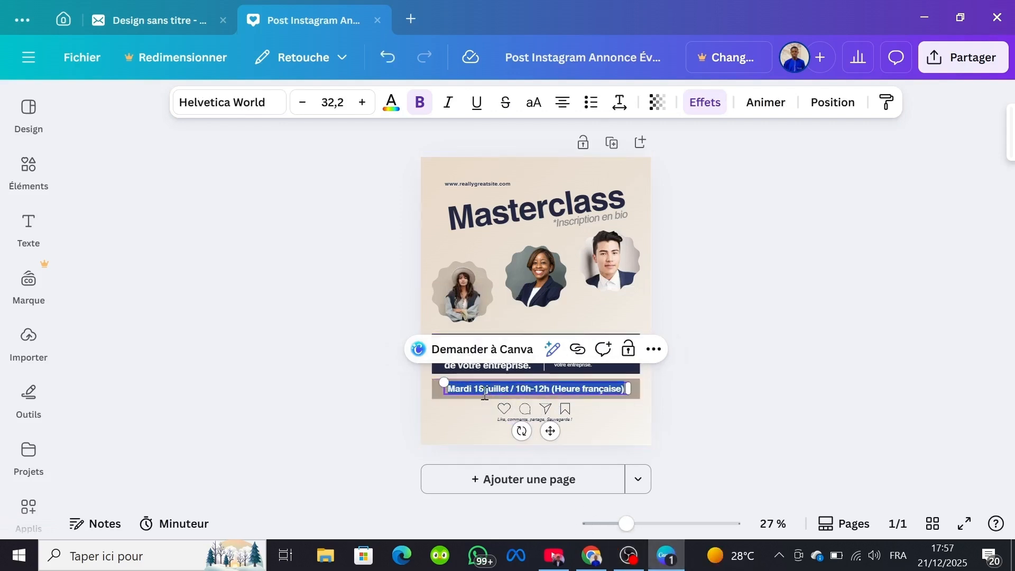
click(713, 439)
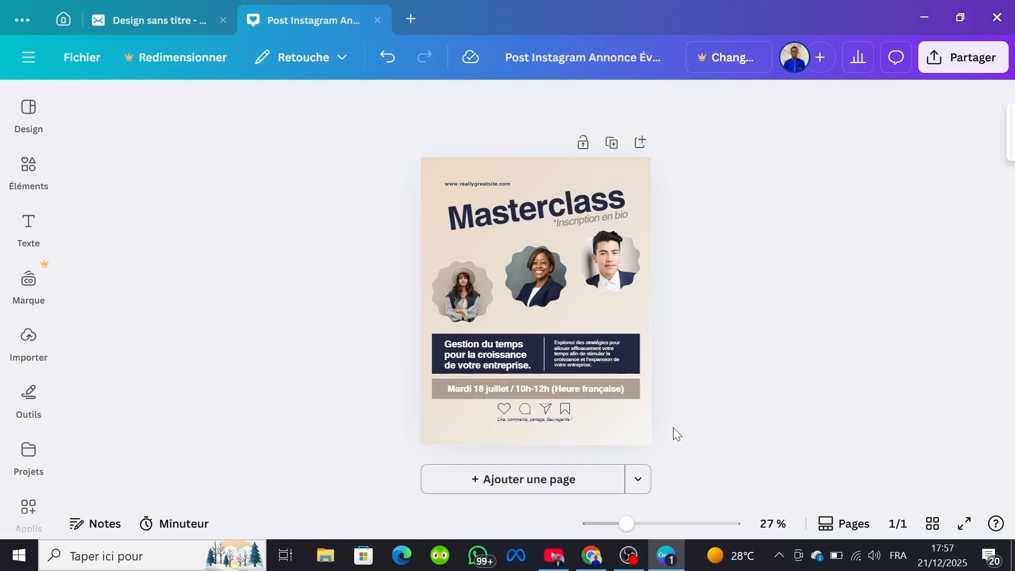
click(642, 527)
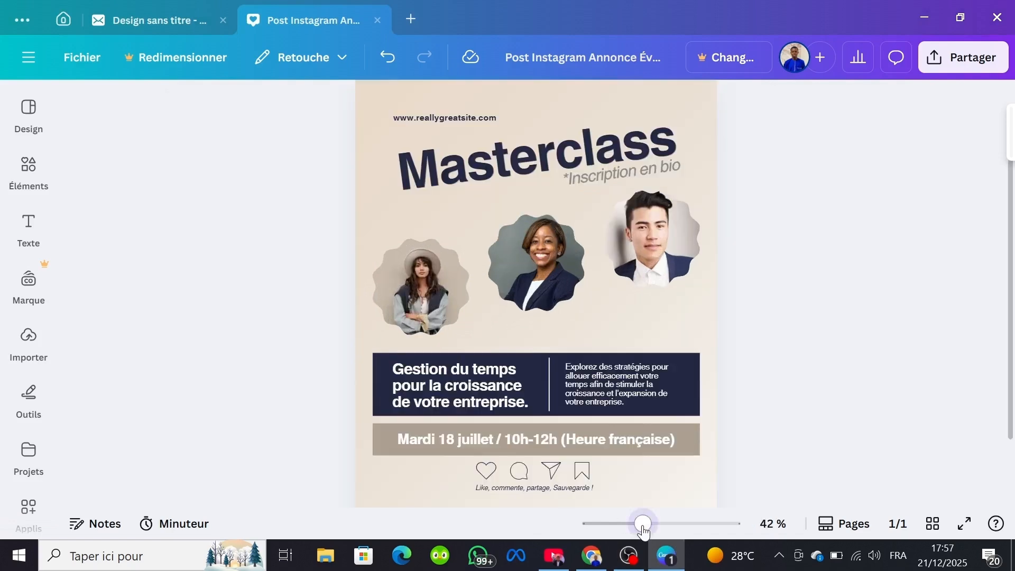
drag(650, 526, 663, 526)
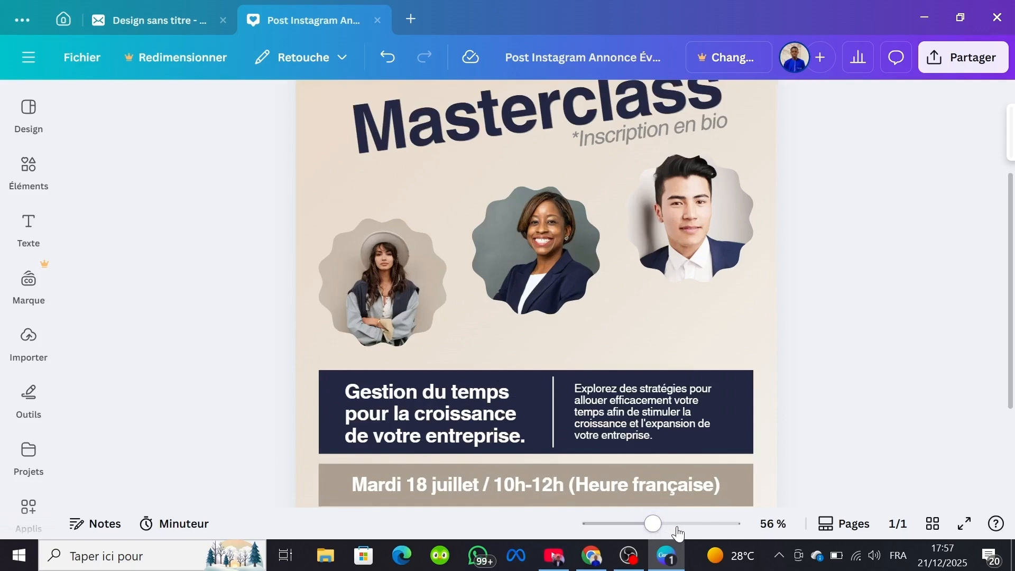
click(425, 485)
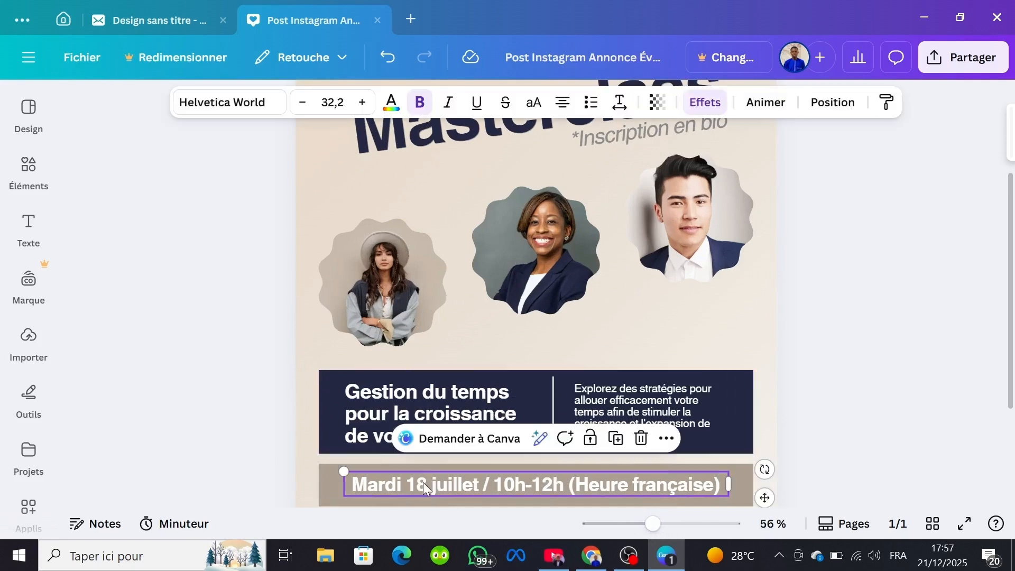
double_click(423, 484)
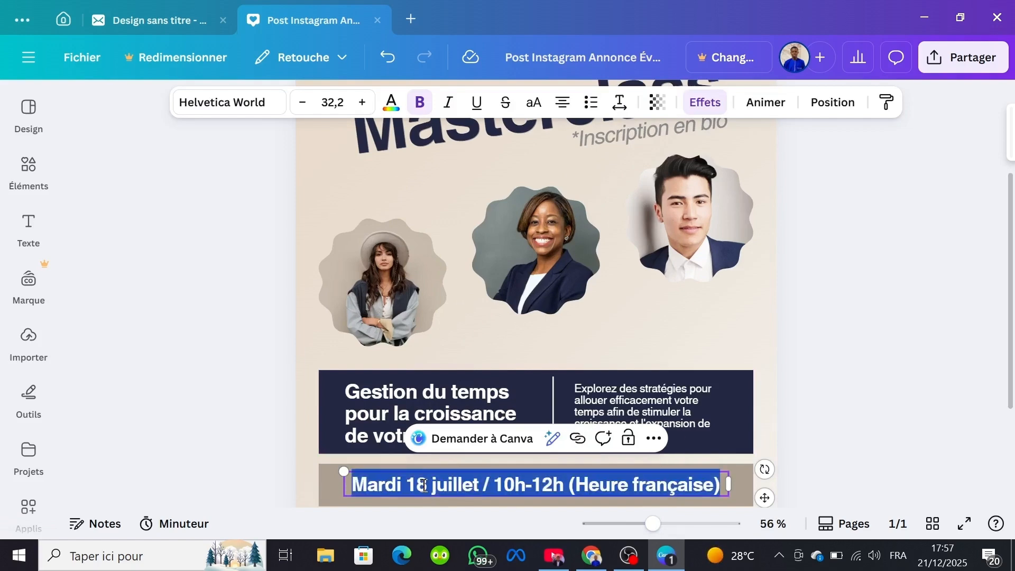
click(413, 486)
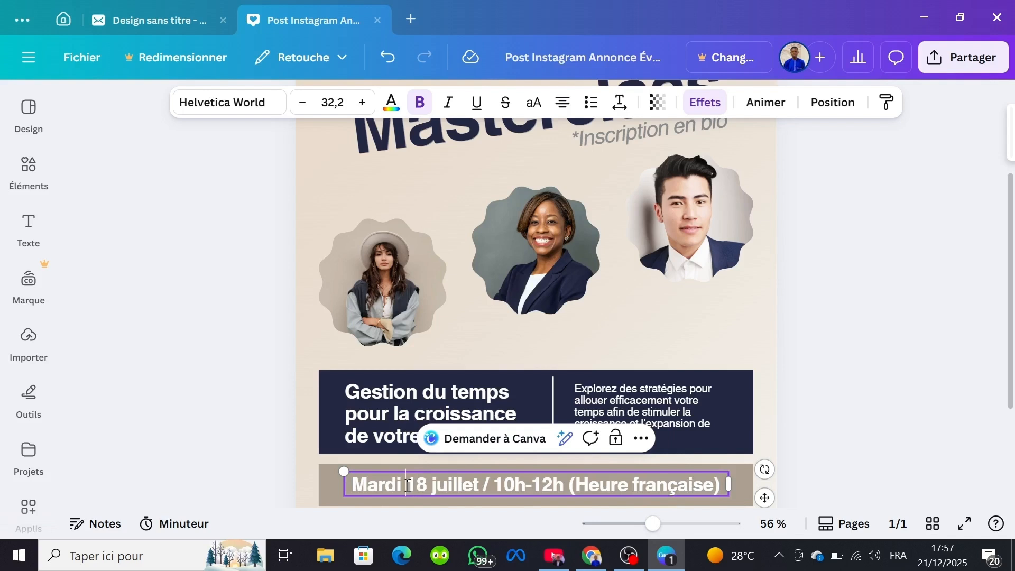
key(BackSpace)
key(BackSpace)
key(BackSpace)
key(BackSpace)
key(BackSpace)
key(BackSpace)
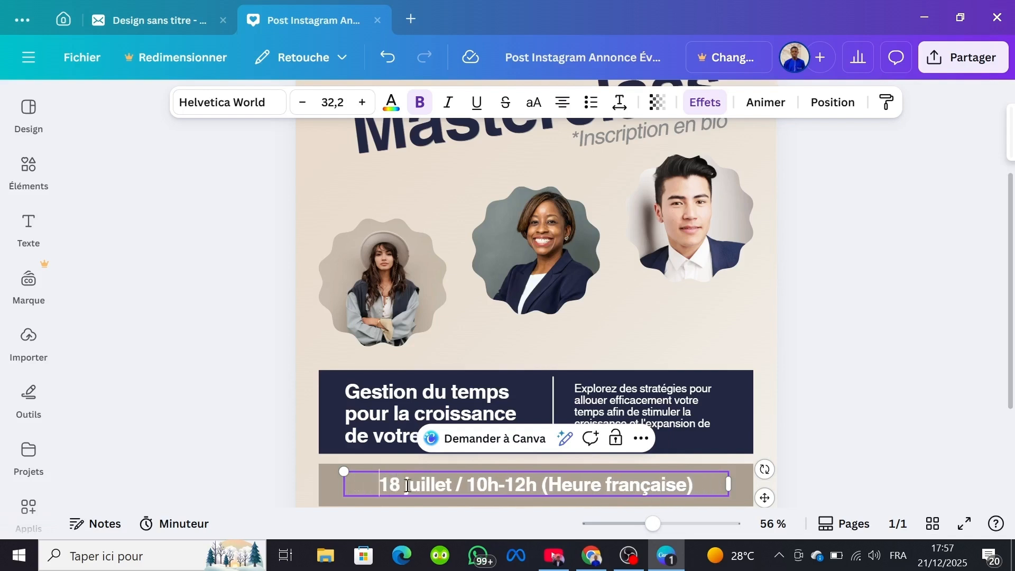
text(M)
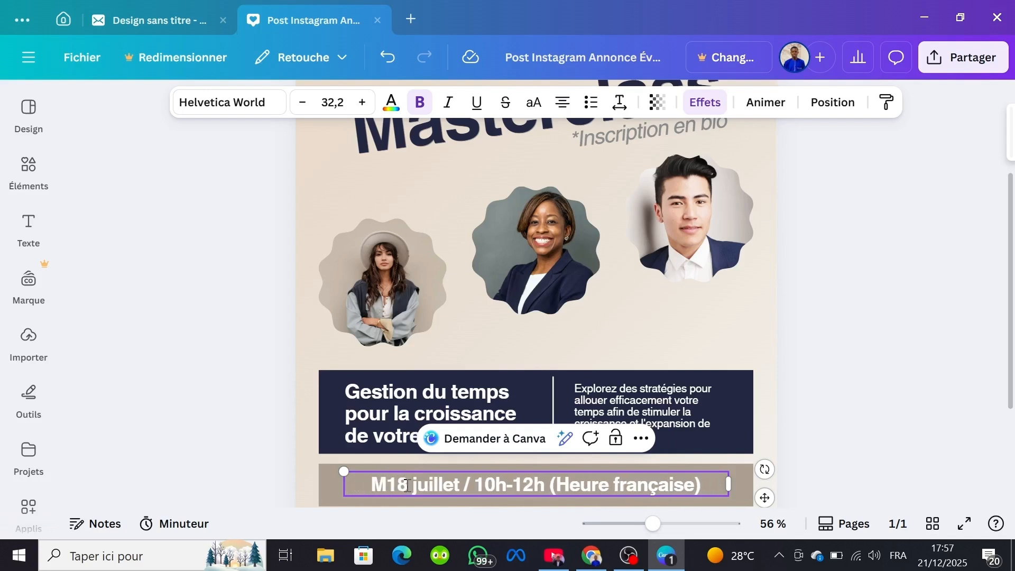
text(ercred)
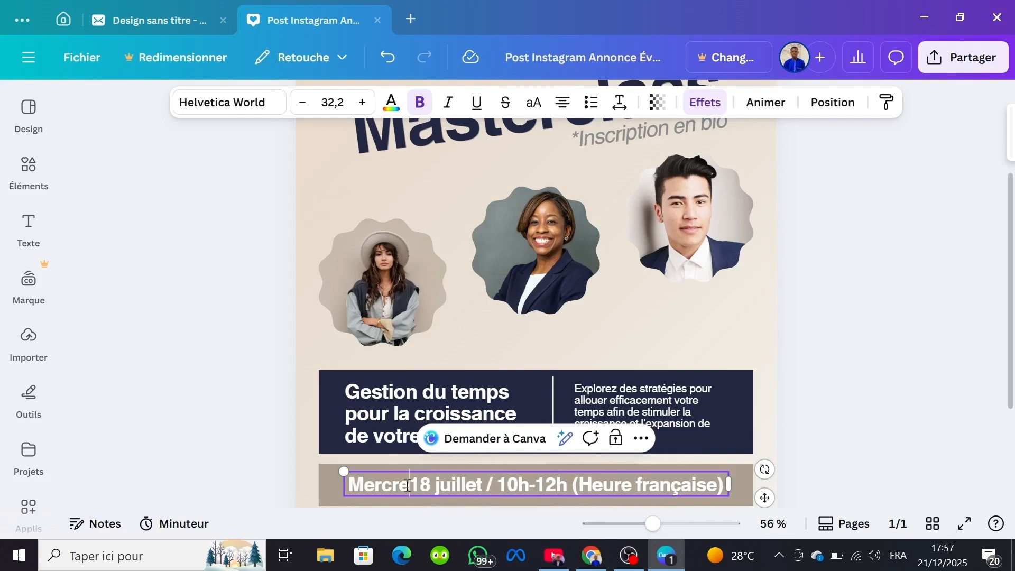
text(i)
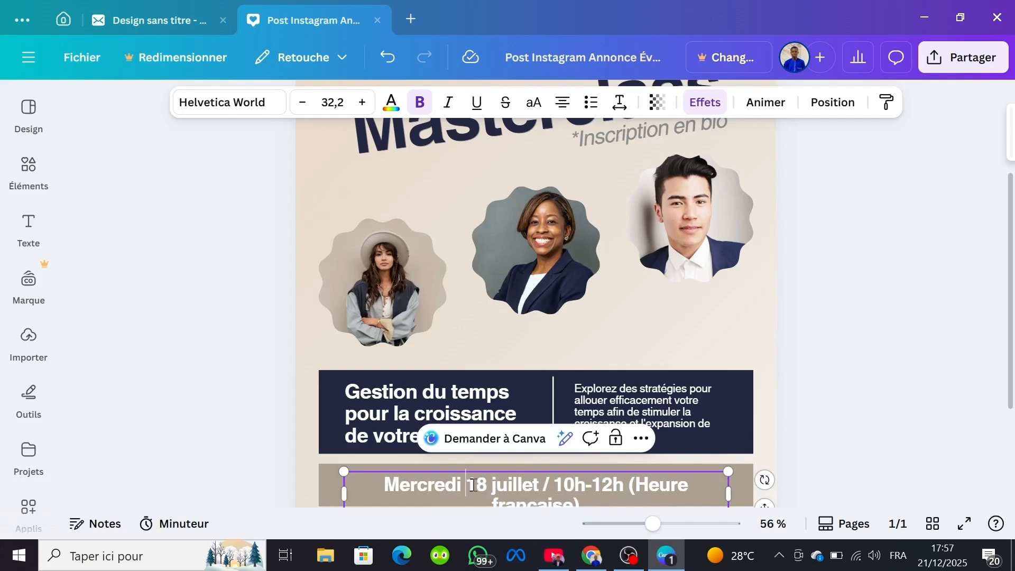
Step: Change the day number in the date line to 20
double_click(480, 482)
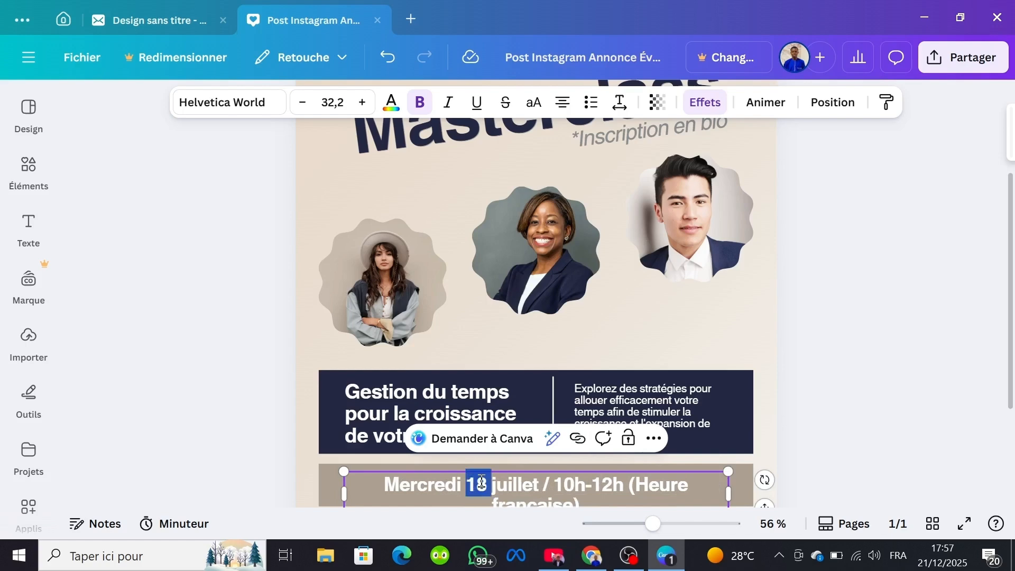
text(2)
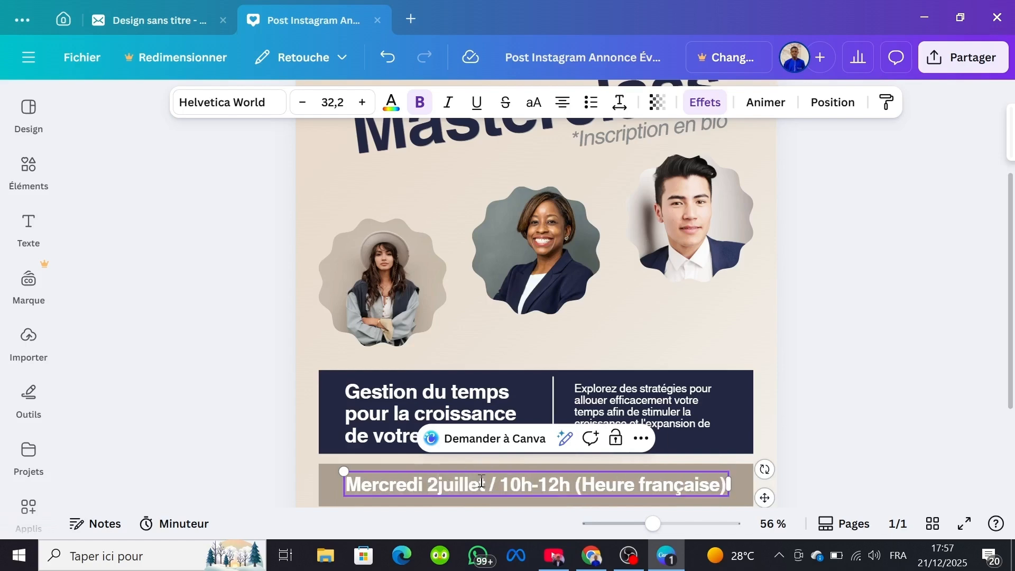
text(0)
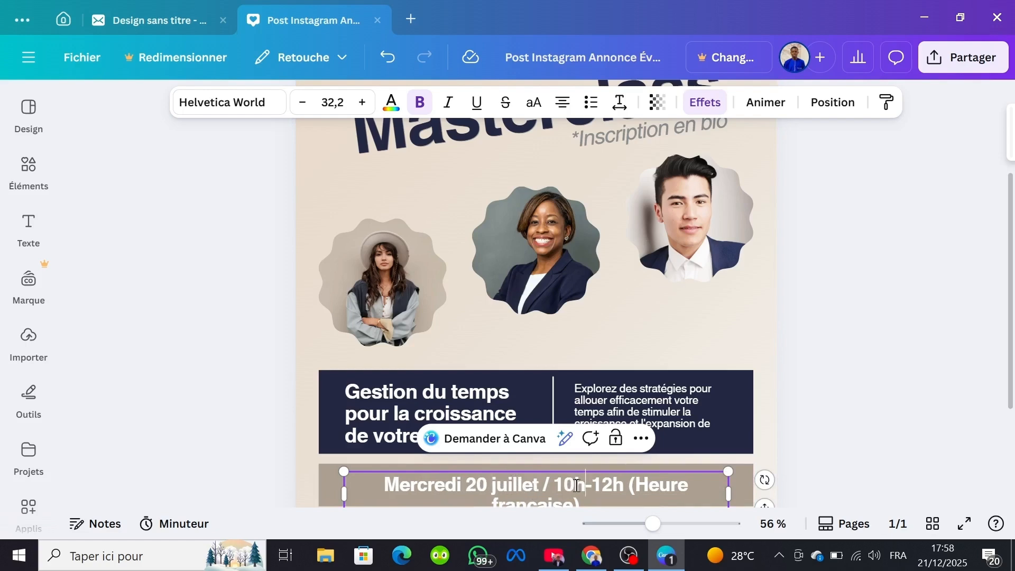
Step: Set the event's start time in the date line to 20h
key(BackSpace)
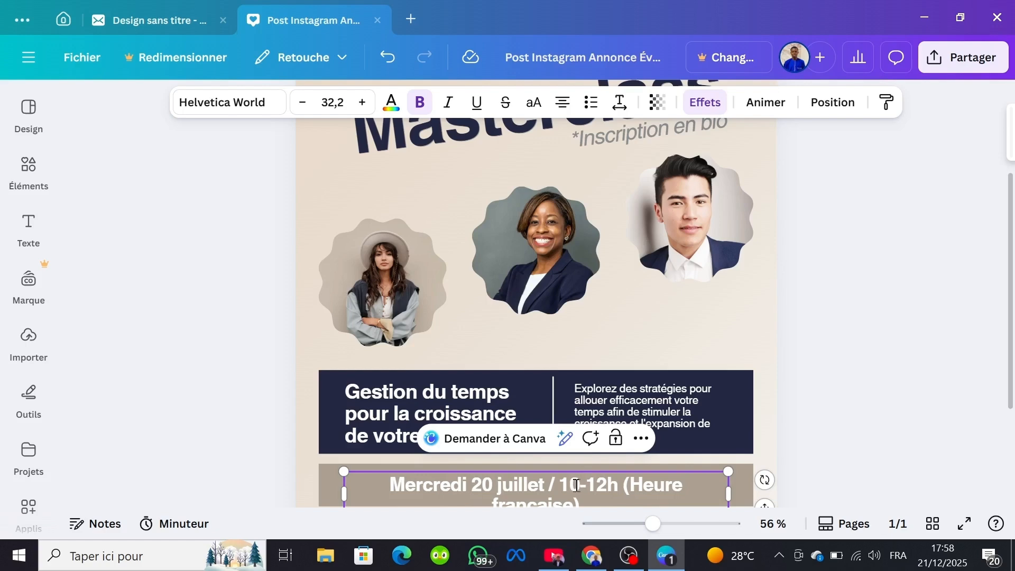
key(BackSpace)
key(BackSpace)
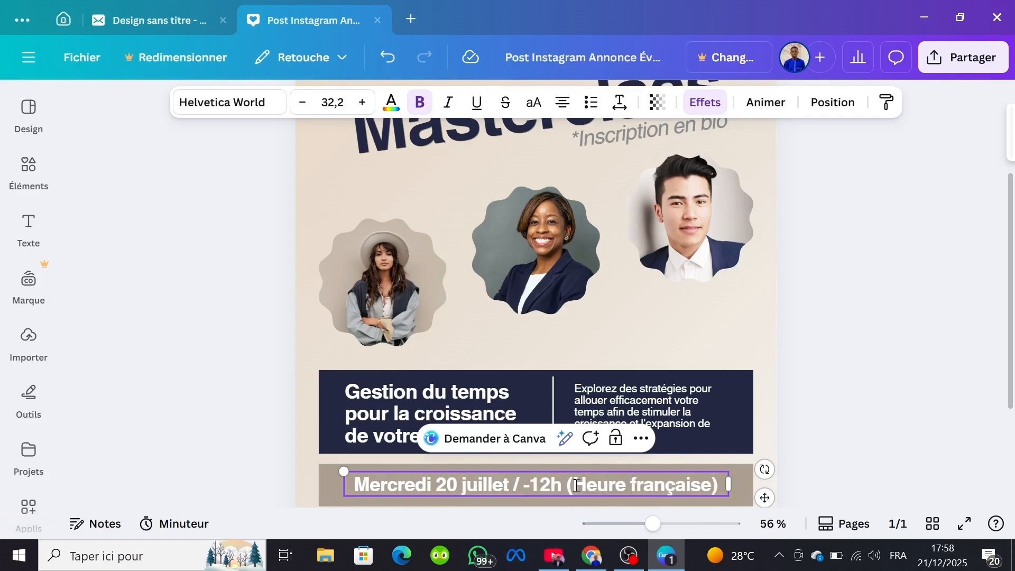
text(25)
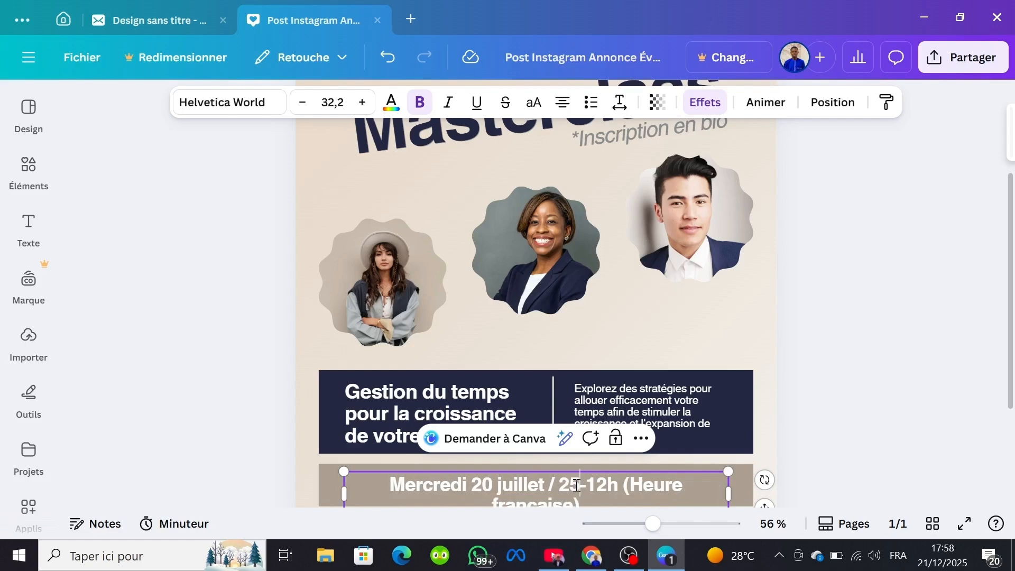
key(BackSpace)
text(°)
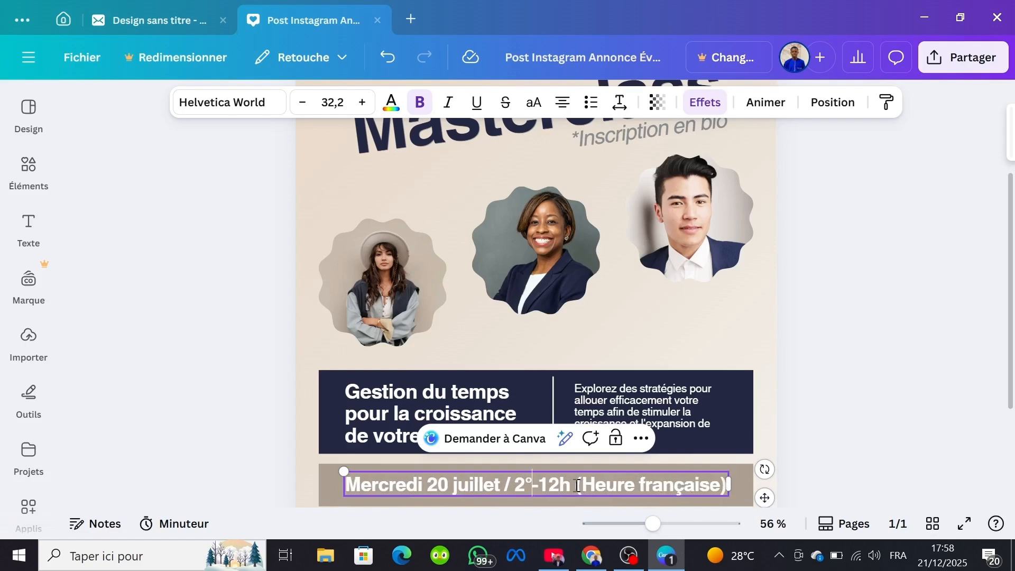
key(BackSpace)
text(0)
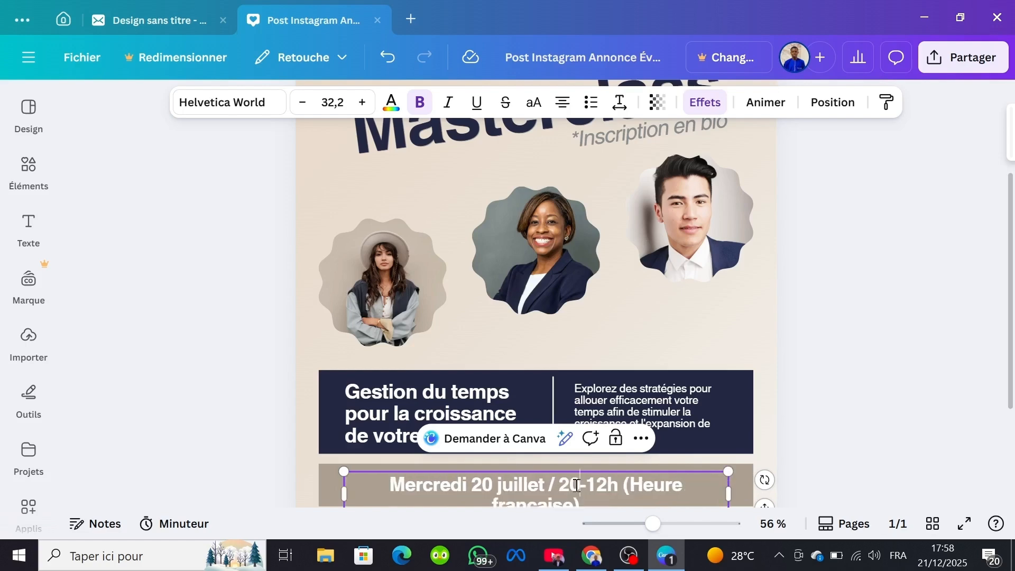
text(h)
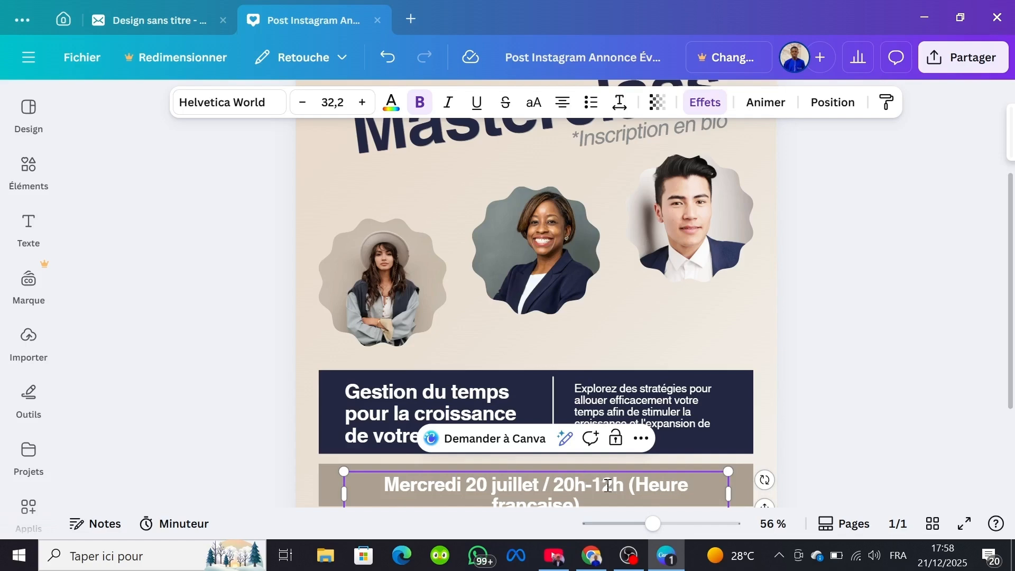
Step: Set the event's start time to 13h and its end time to 20h in the date line
click(575, 486)
key(BackSpace)
key(BackSpace)
text(13)
double_click(616, 485)
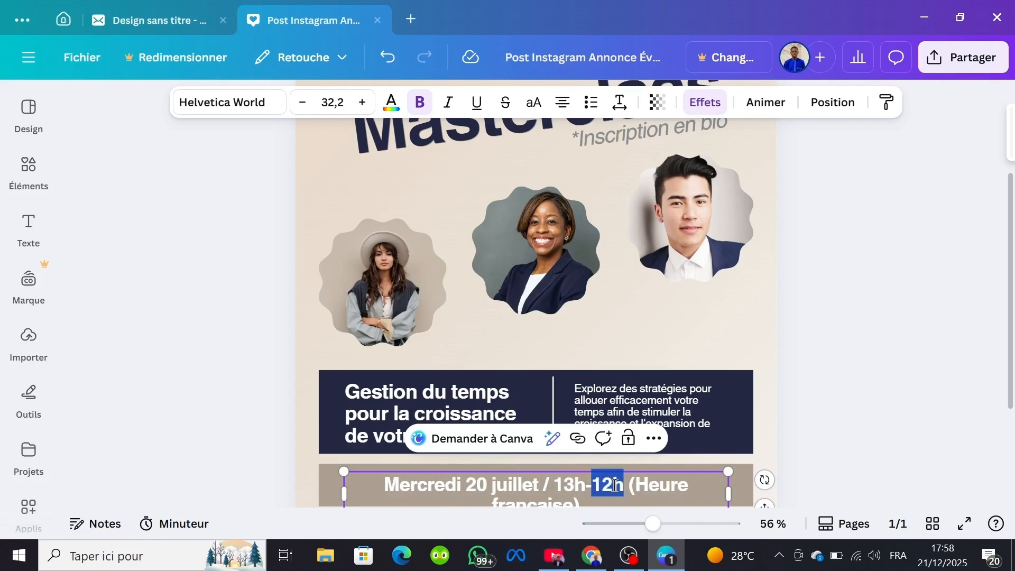
text(20)
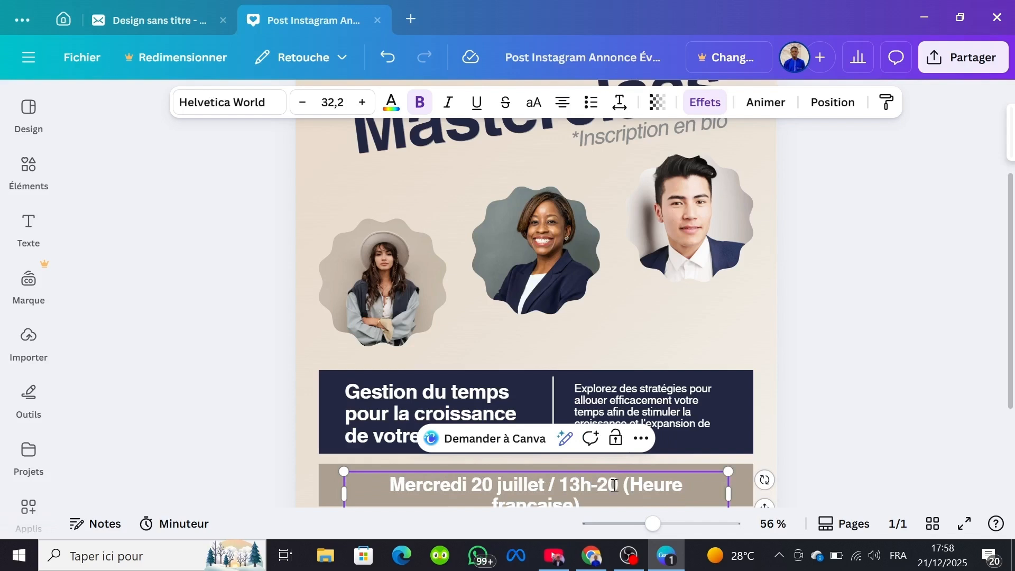
text(h)
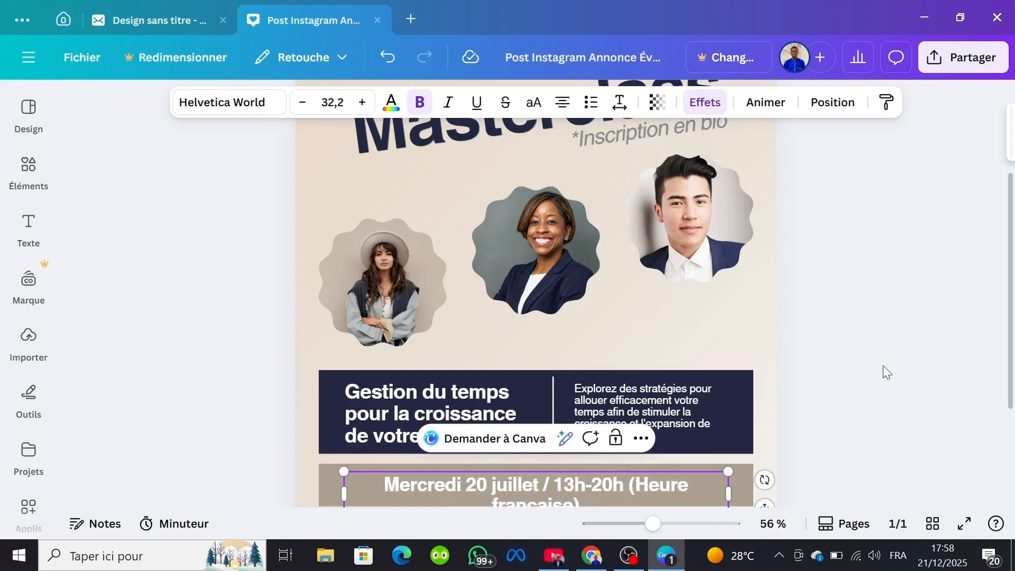
Step: Enlarge the date text to font size 33,4 and extend the beige bar downward to hold both text lines
scroll(883, 365, down, 3)
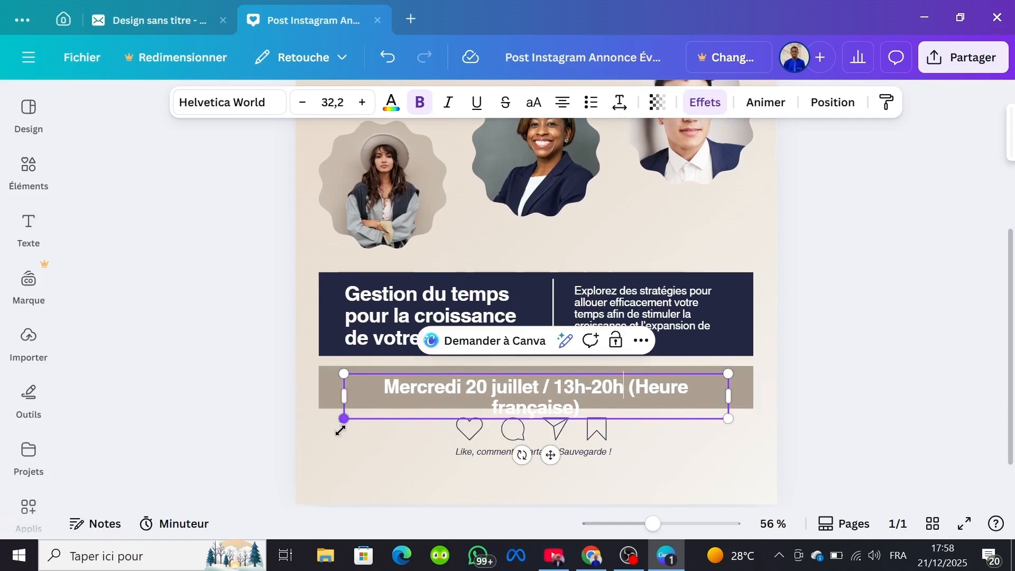
drag(339, 431, 337, 456)
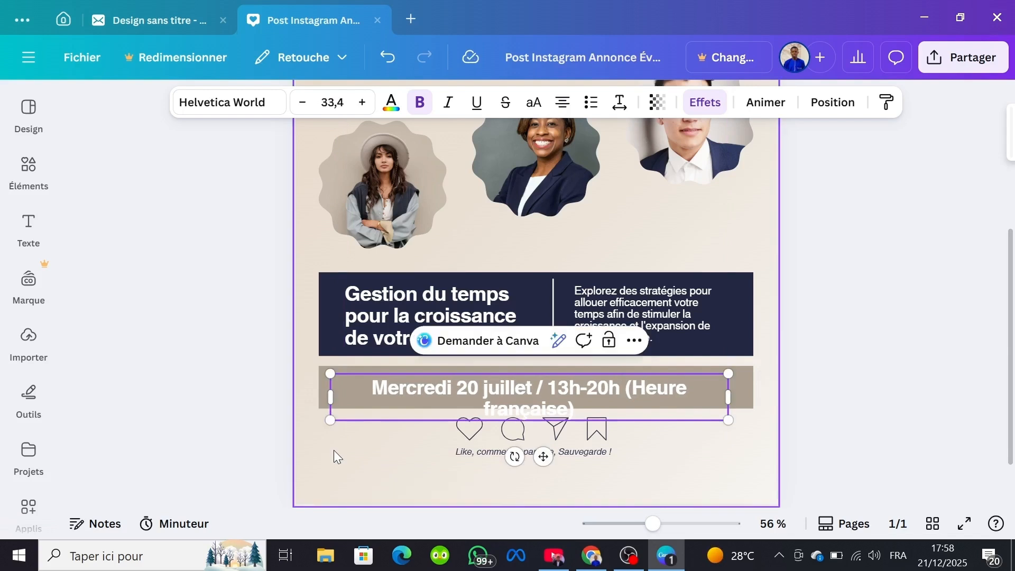
click(746, 394)
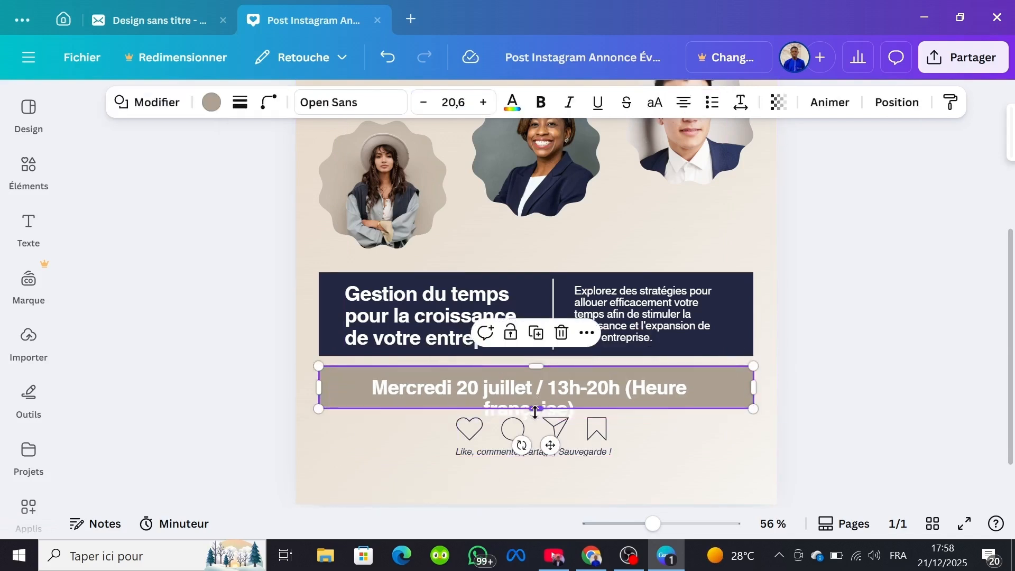
drag(535, 408, 537, 421)
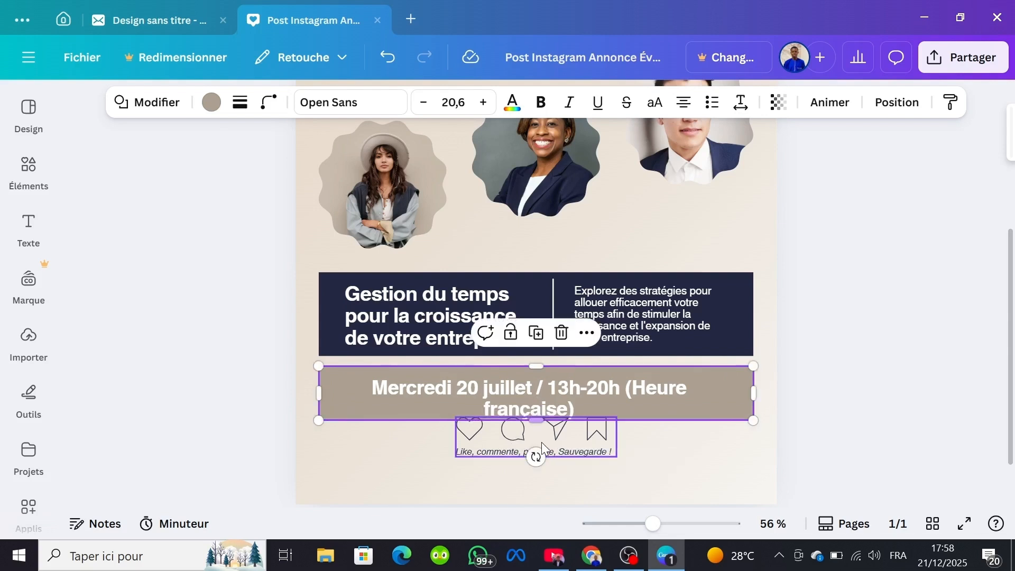
Step: Move the social icons and "Like, commente, partage, Sauvegarde !" group slightly down, clear of the beige bar
click(526, 448)
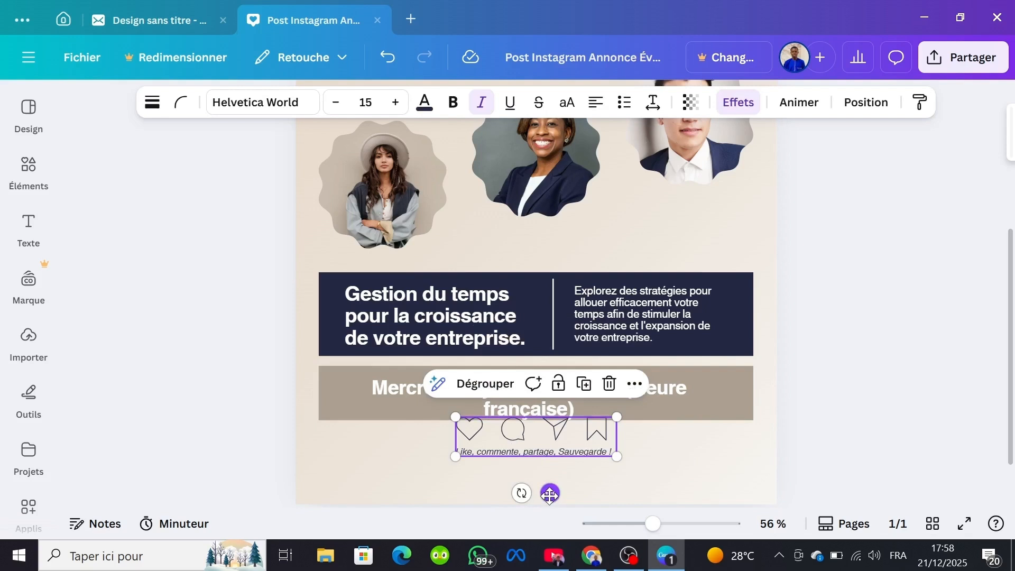
drag(550, 496, 553, 513)
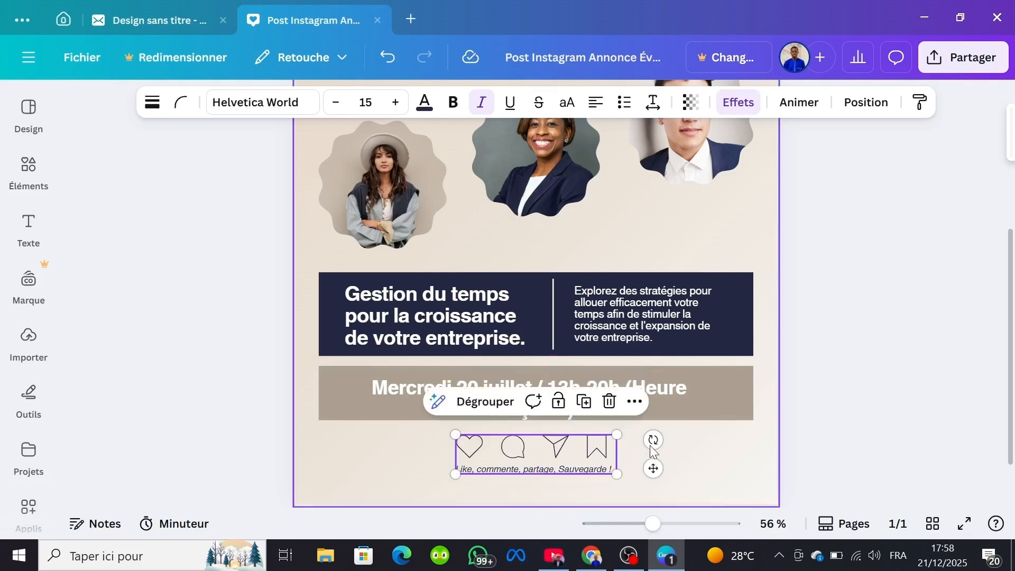
Step: Try the document's navy, taupe and white colours on the page background
click(682, 445)
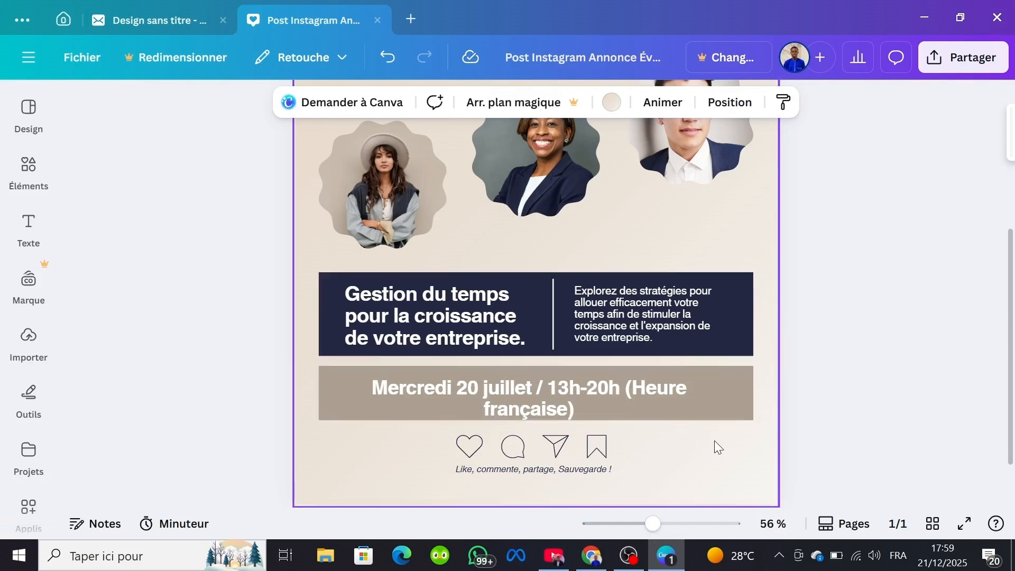
click(613, 103)
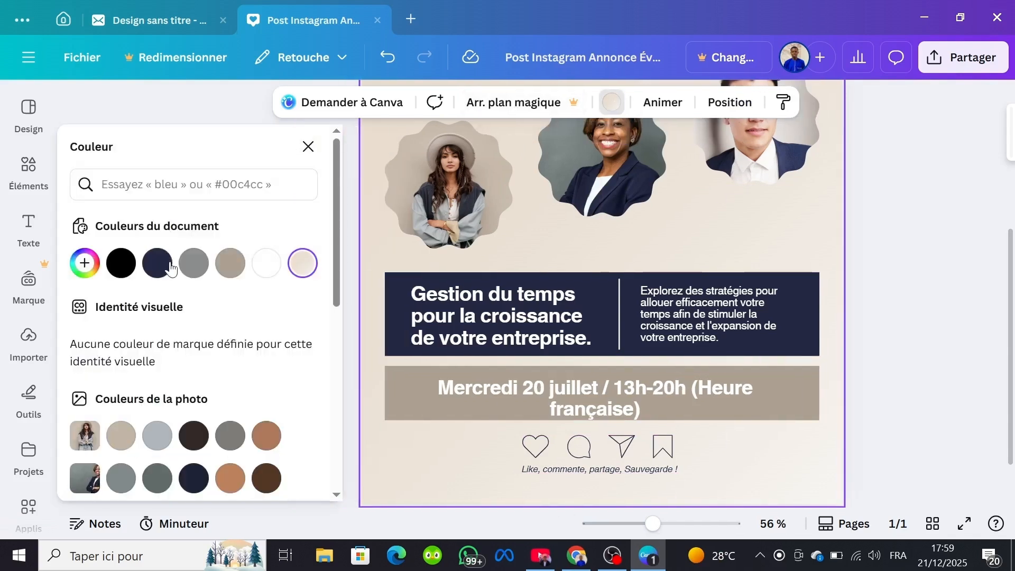
click(165, 271)
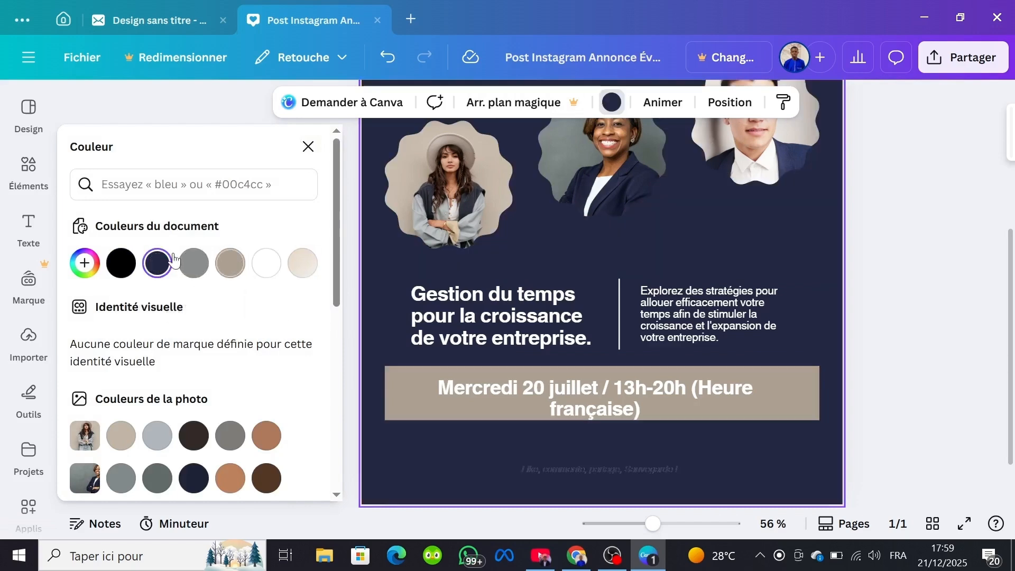
click(232, 261)
click(269, 263)
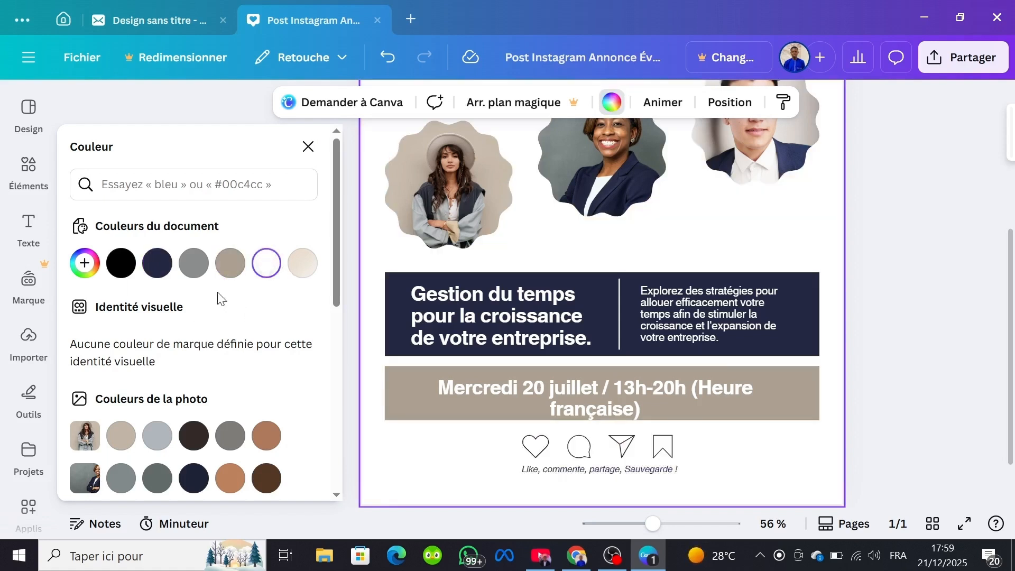
Step: Set the page background to the custom solid red #A80909 and close the colour settings
click(86, 263)
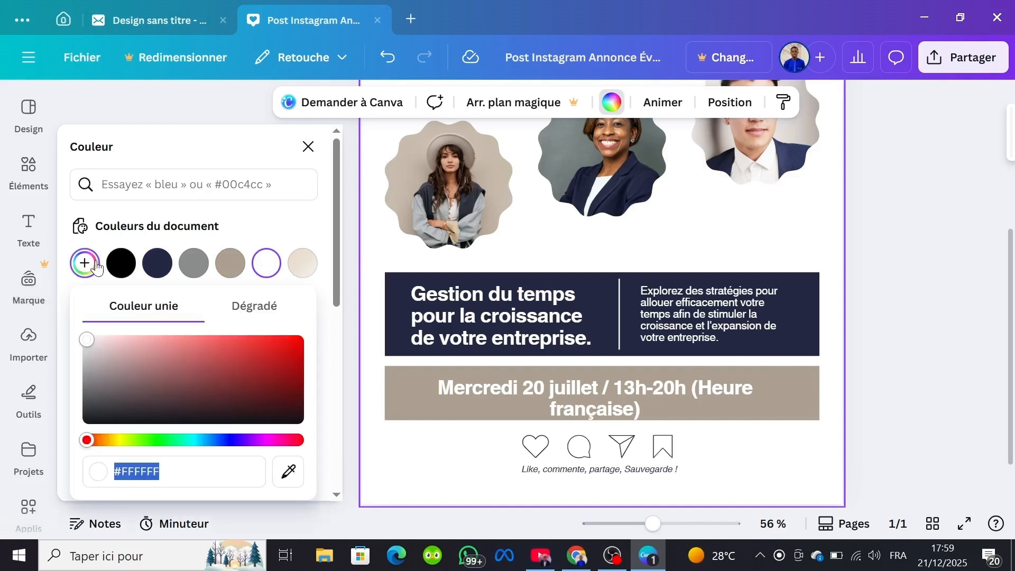
click(85, 332)
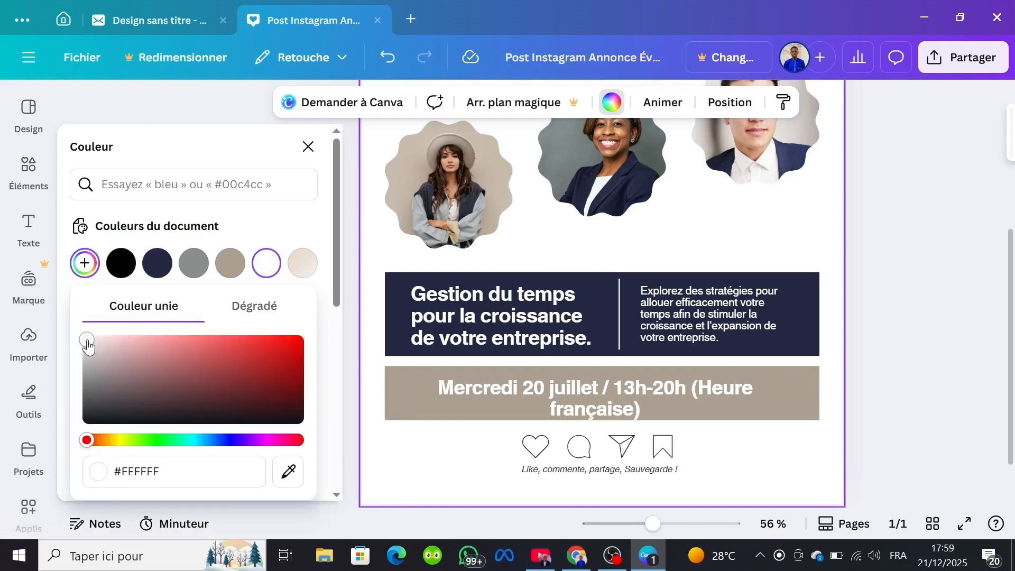
drag(89, 347, 288, 367)
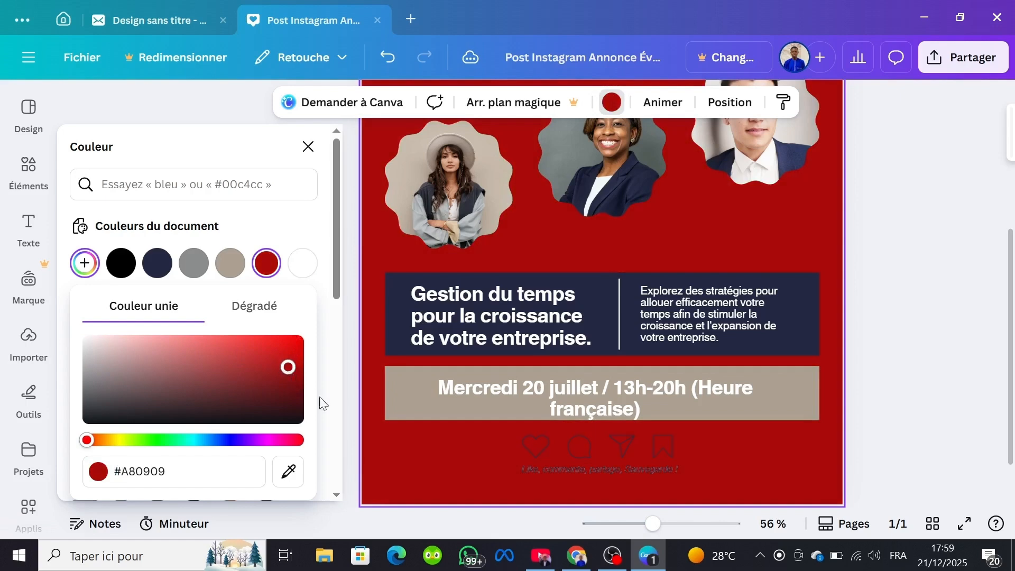
click(319, 210)
click(307, 148)
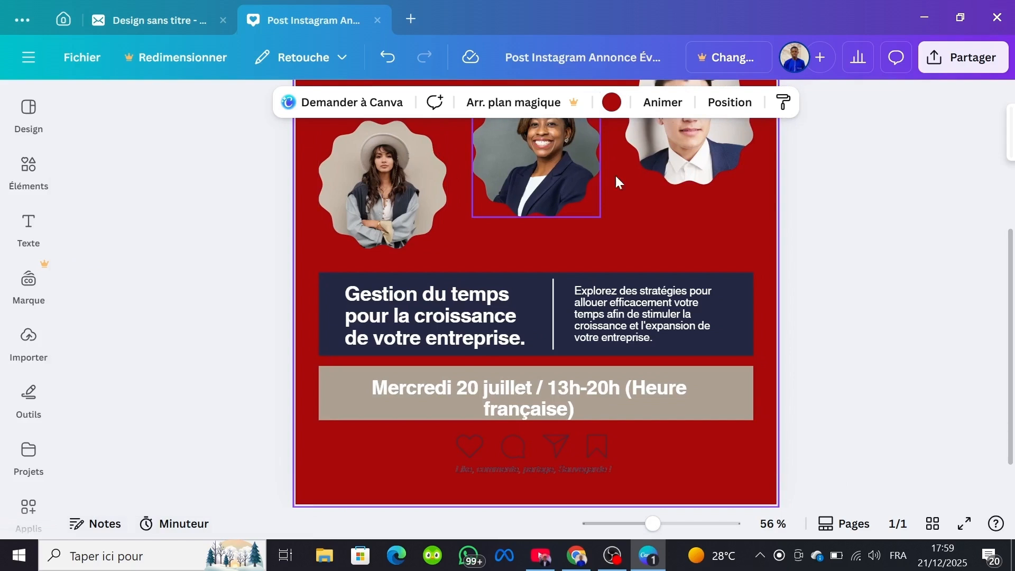
Step: Shift the navy "Gestion du temps" block with its texts slightly to the right on the page
click(615, 315)
mouse_move(563, 300)
mouse_down()
mouse_move(550, 284)
mouse_move(675, 315)
mouse_move(720, 183)
mouse_move(681, 256)
mouse_move(647, 284)
mouse_move(564, 289)
mouse_move(572, 296)
mouse_up()
click(695, 210)
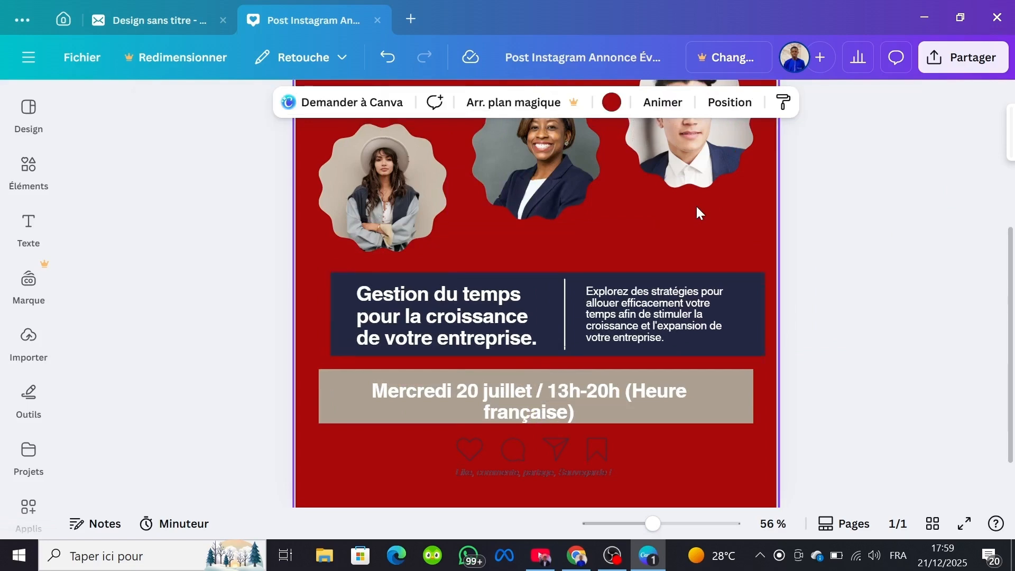
Step: Replace the middle speaker portrait with the uploaded photo of the man in blue, shrinking it before placing it in the frame
scroll(695, 206, up, 4)
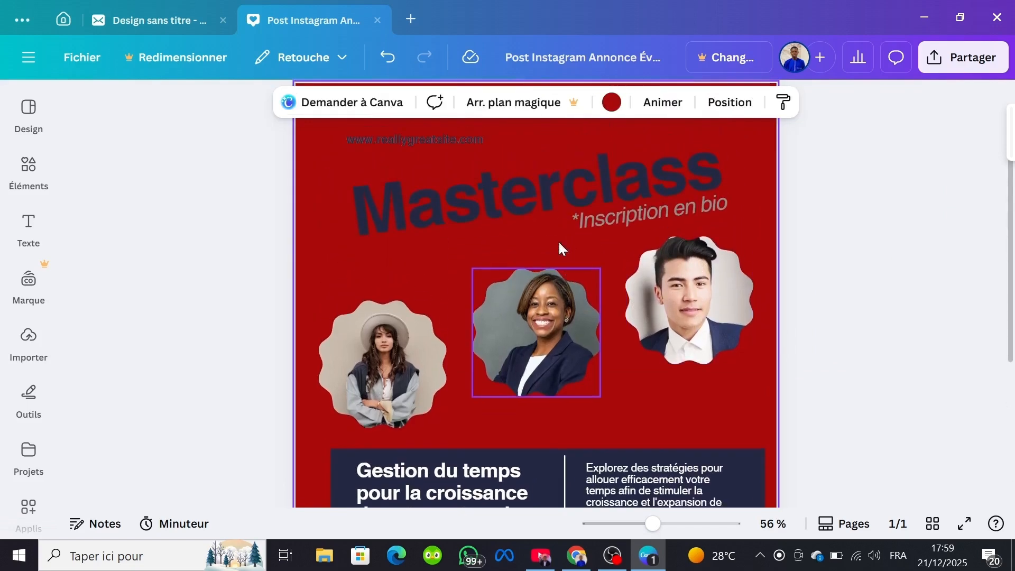
click(386, 357)
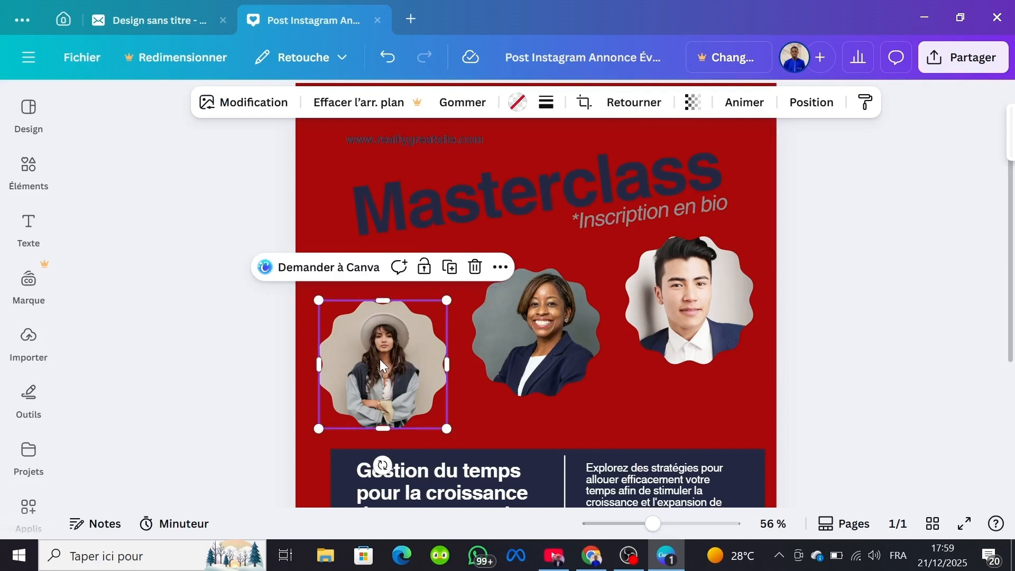
click(28, 343)
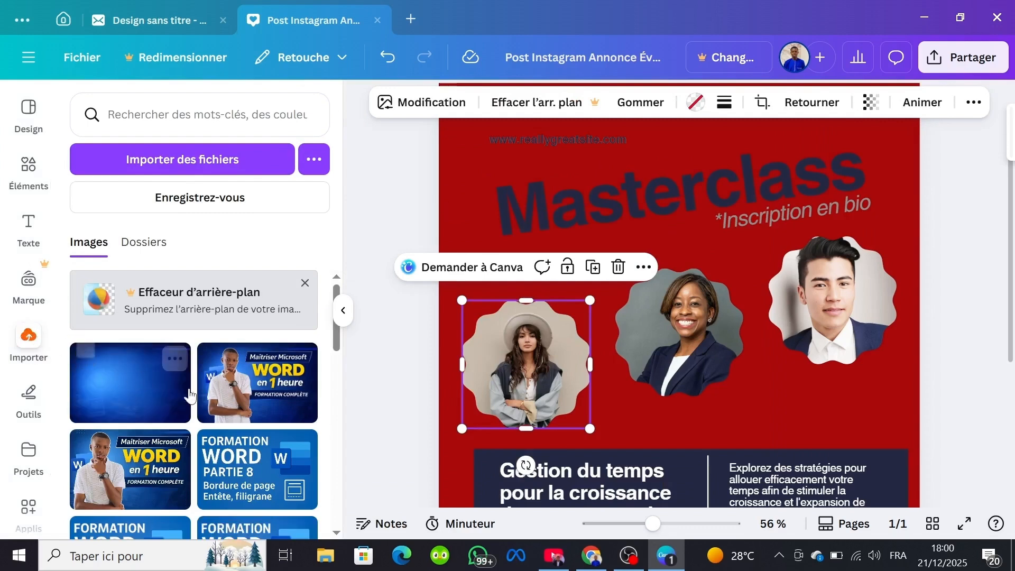
scroll(213, 404, down, 15)
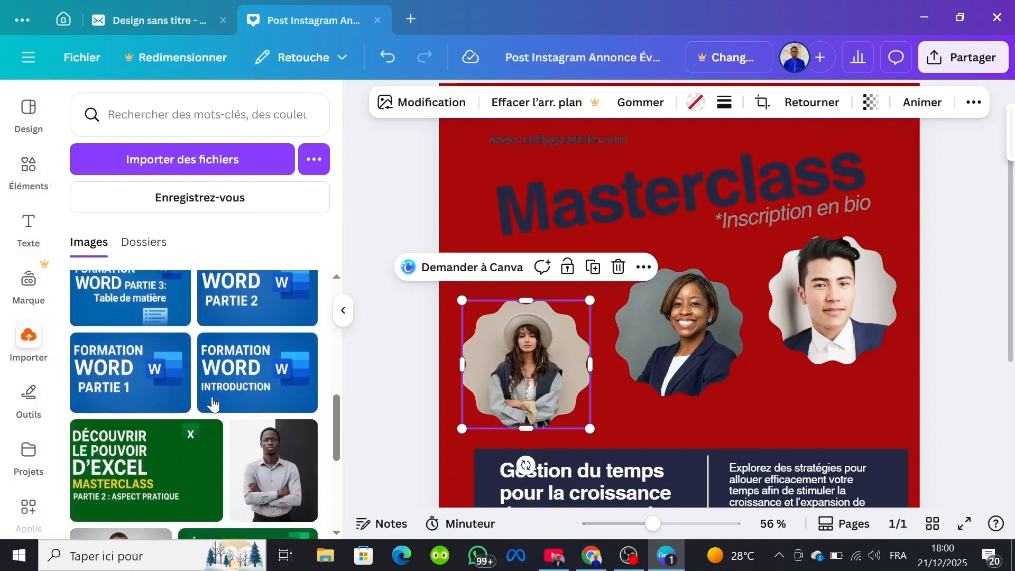
scroll(213, 405, up, 2)
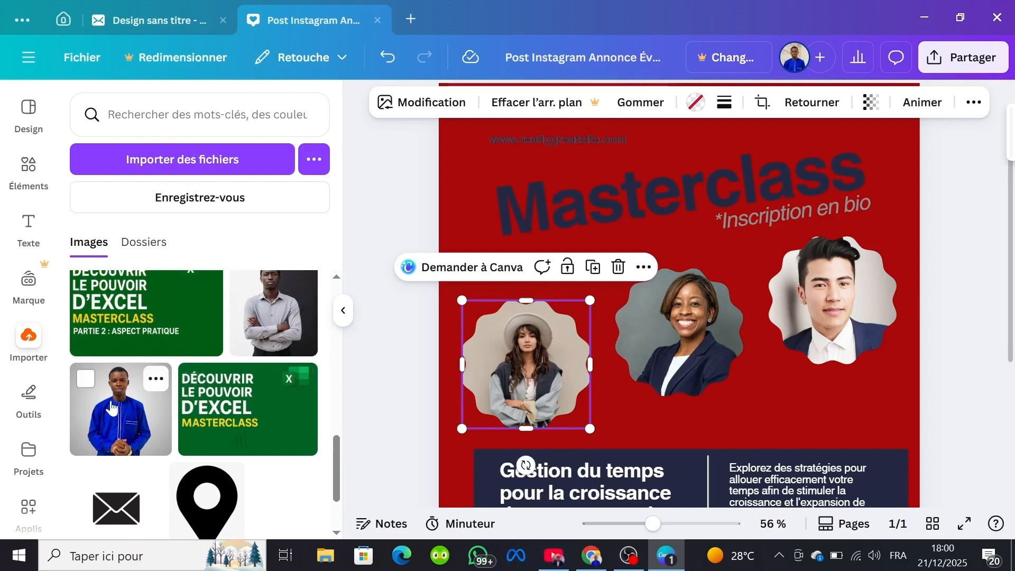
drag(111, 407, 622, 291)
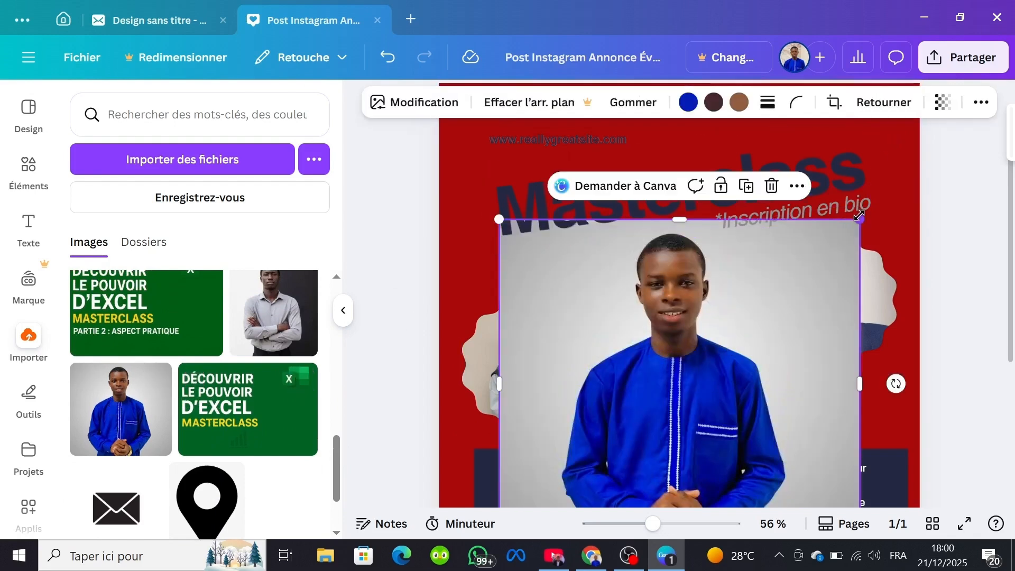
drag(859, 215, 737, 417)
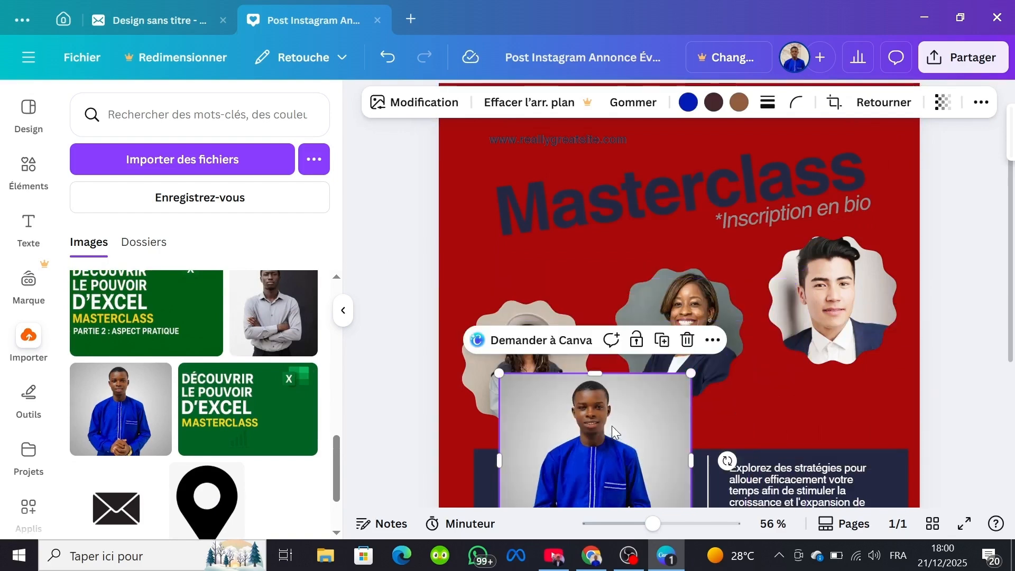
mouse_move(613, 431)
mouse_down()
mouse_move(687, 277)
mouse_move(687, 301)
mouse_up()
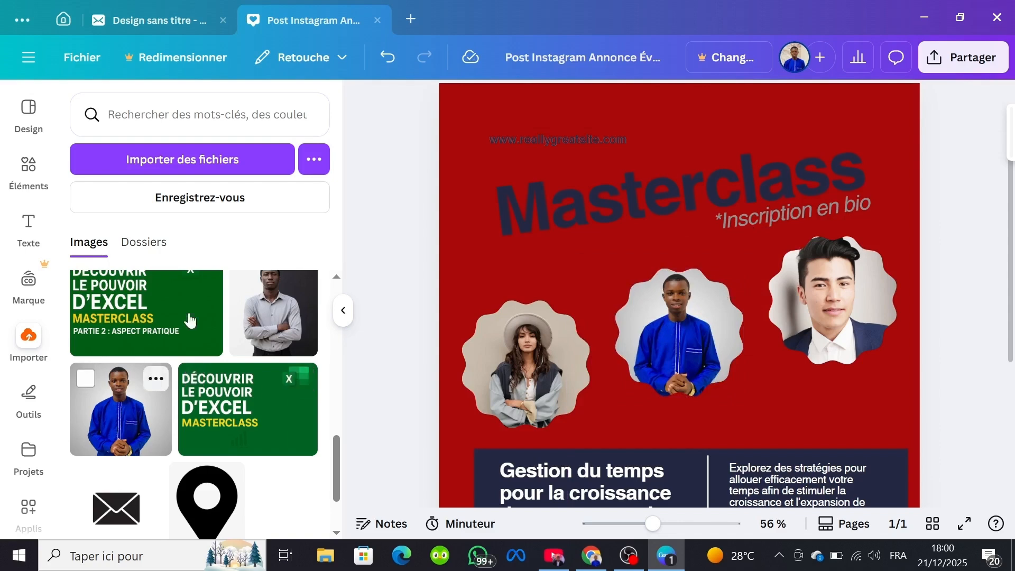
Step: Replace the right-hand speaker portrait with another shrunken copy of the uploaded photo of the man in blue
click(124, 409)
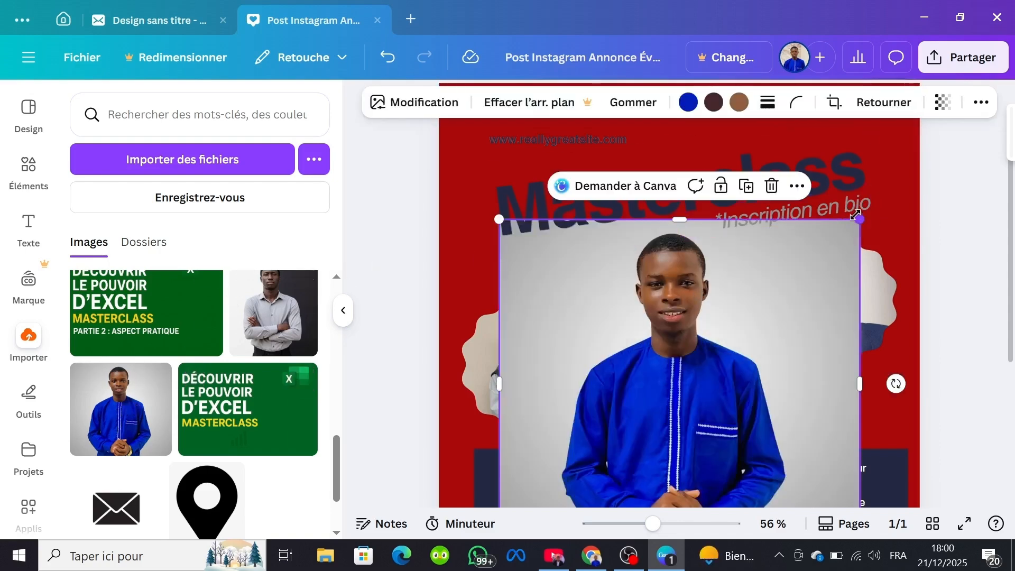
drag(859, 218, 664, 399)
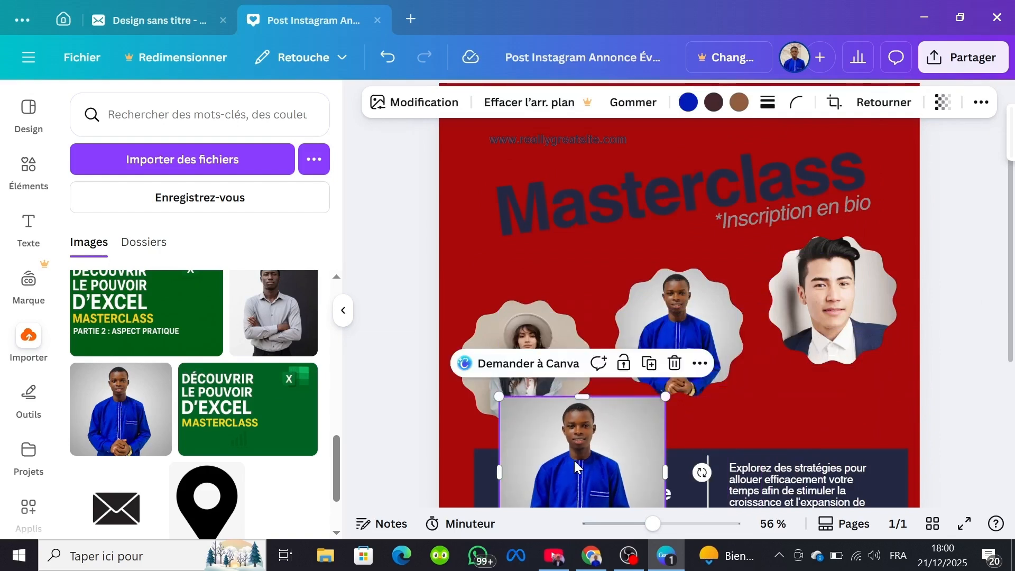
drag(579, 467, 834, 295)
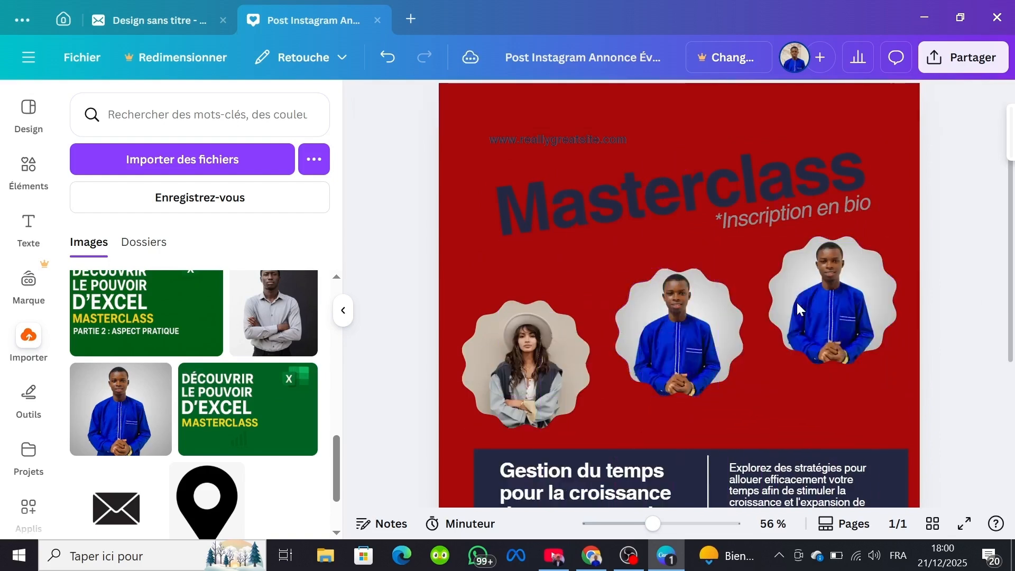
right_click(834, 295)
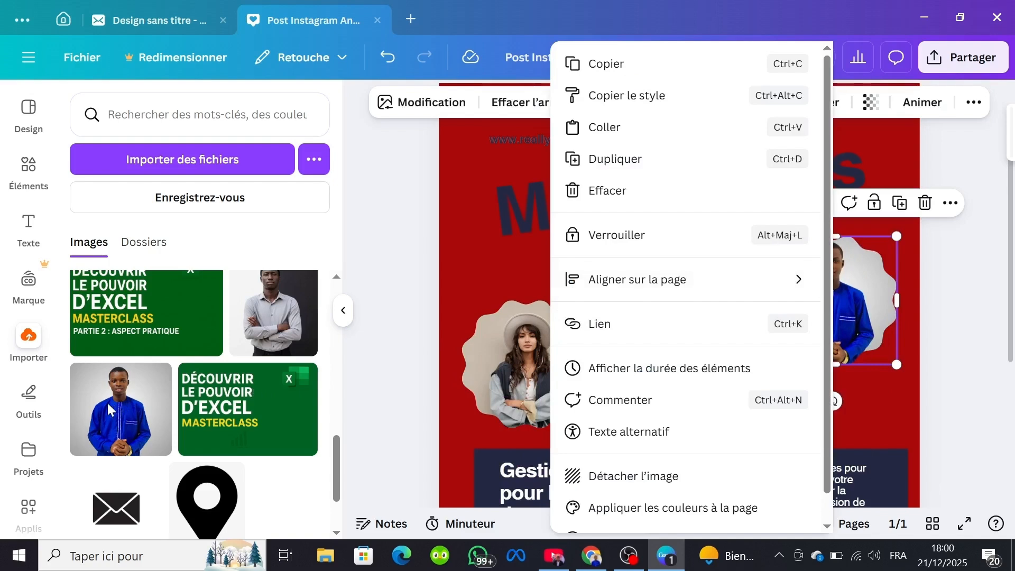
key(Escape)
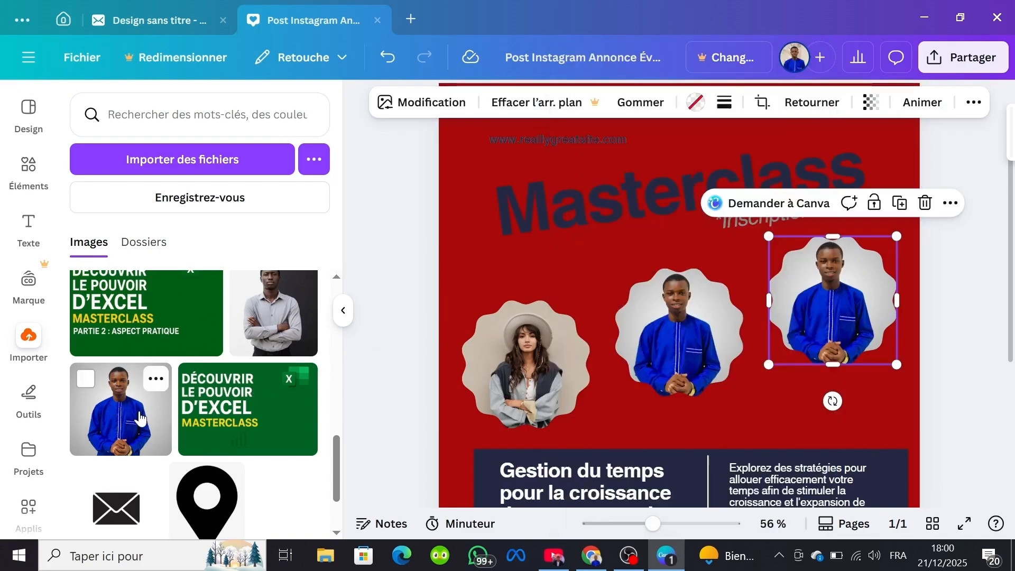
Step: Fill the left speaker frame with a reduced copy of the uploaded photo of the man in blue
click(161, 419)
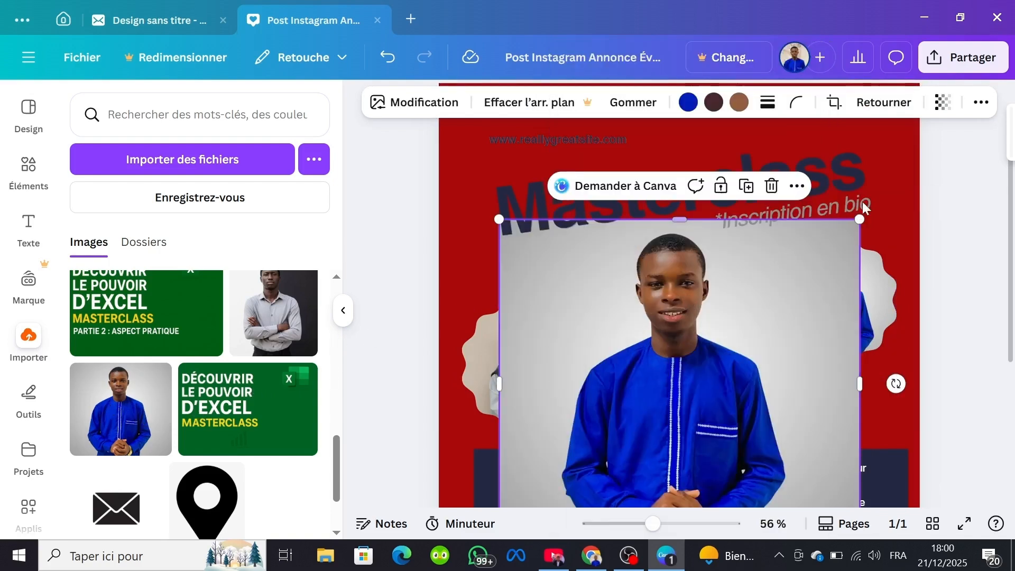
drag(860, 219, 755, 316)
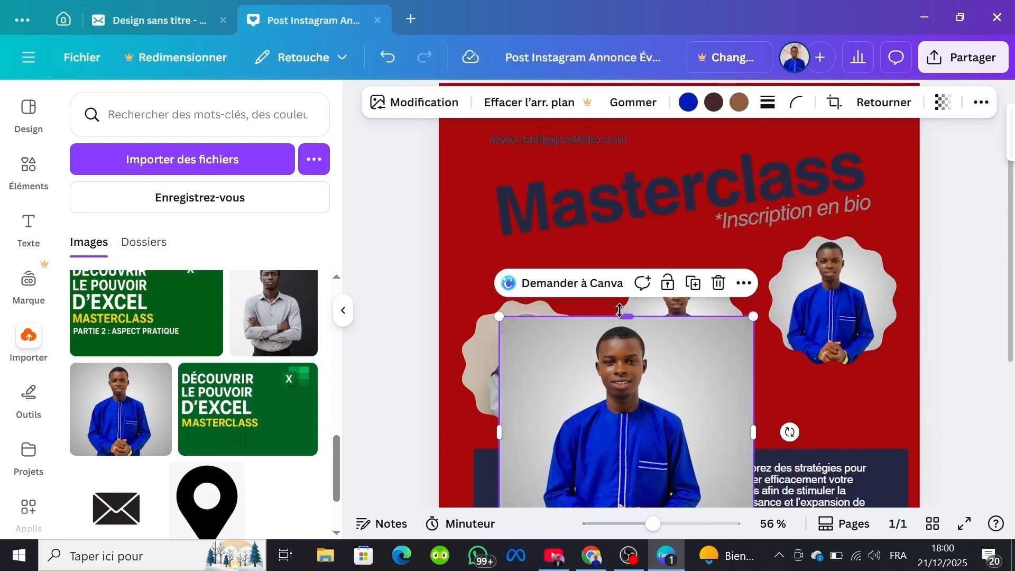
drag(621, 316, 622, 312)
mouse_move(633, 371)
mouse_down()
mouse_move(531, 378)
mouse_move(547, 358)
mouse_up()
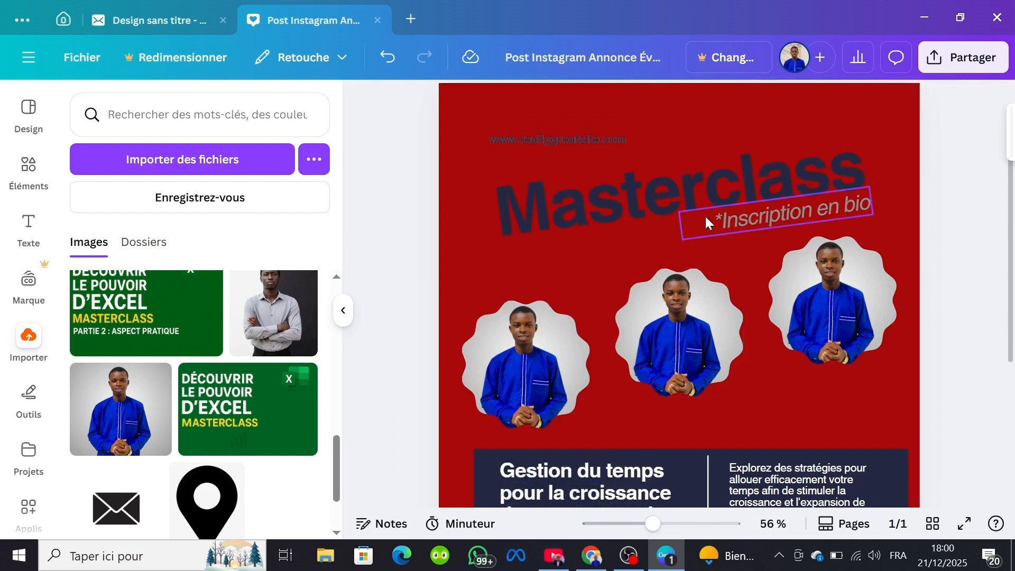
Step: Select the full "Masterclass" title text and toggle its bold and italic formatting on and off
click(661, 182)
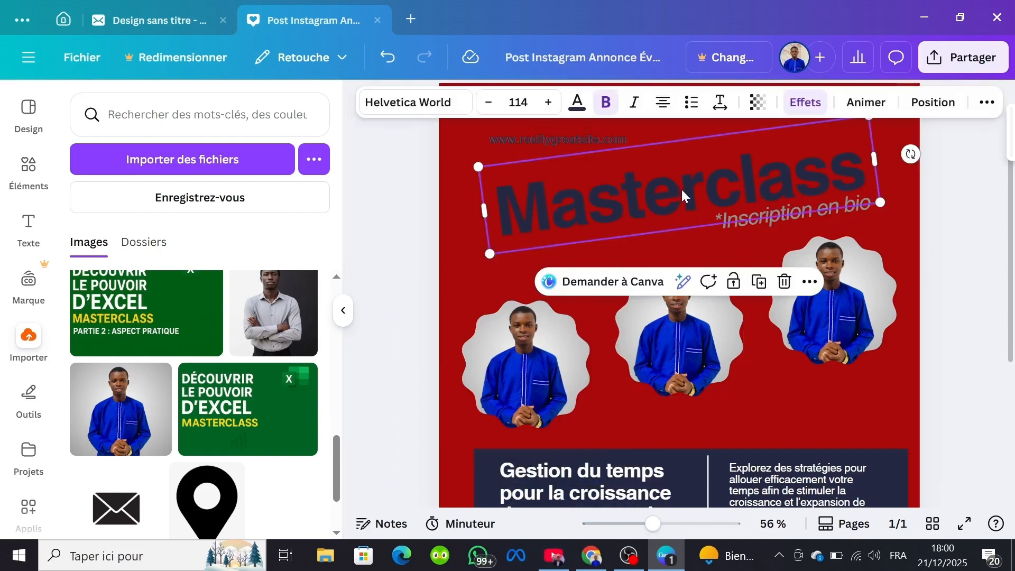
click(681, 188)
click(688, 189)
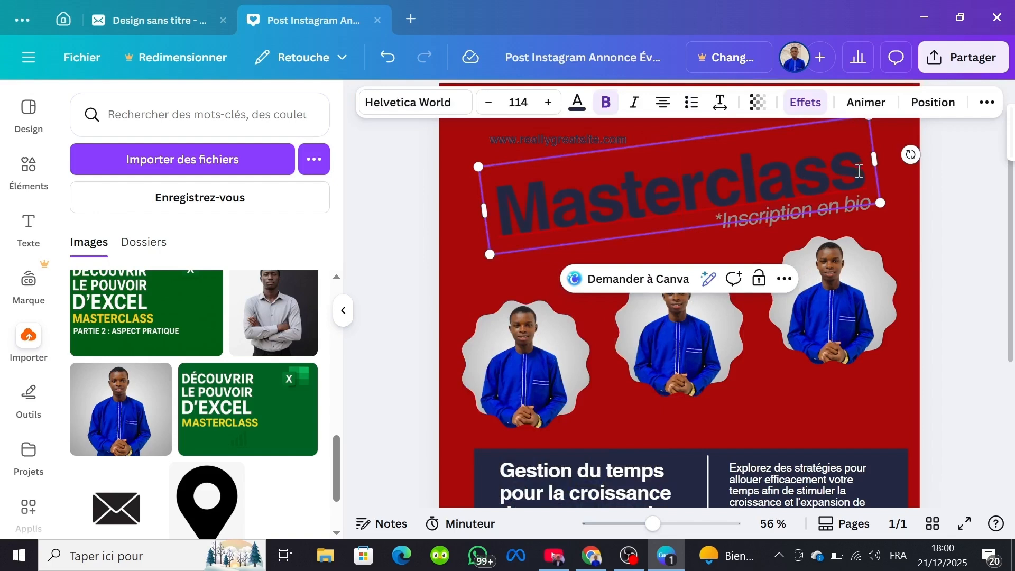
drag(861, 170, 513, 236)
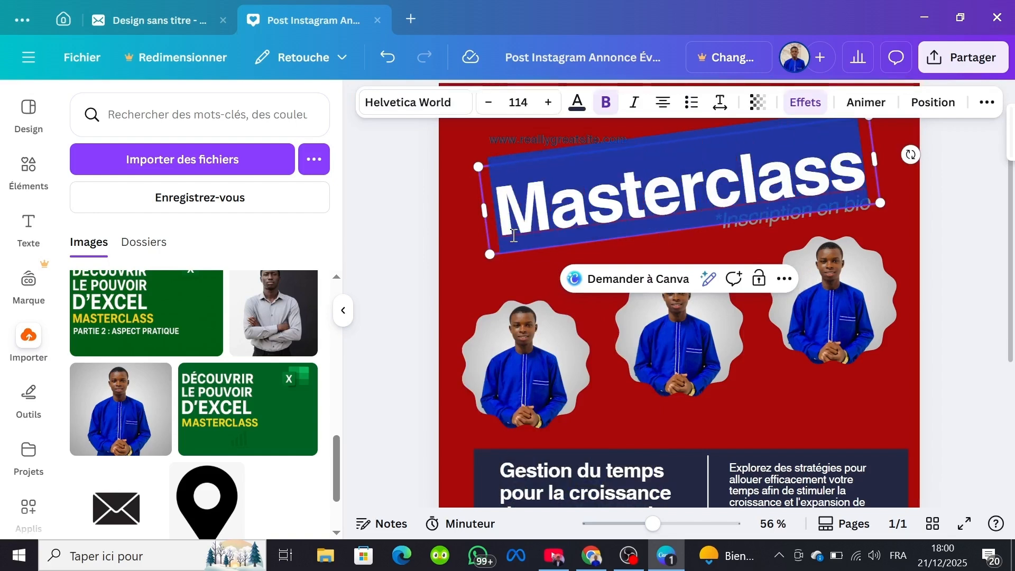
click(604, 106)
click(605, 106)
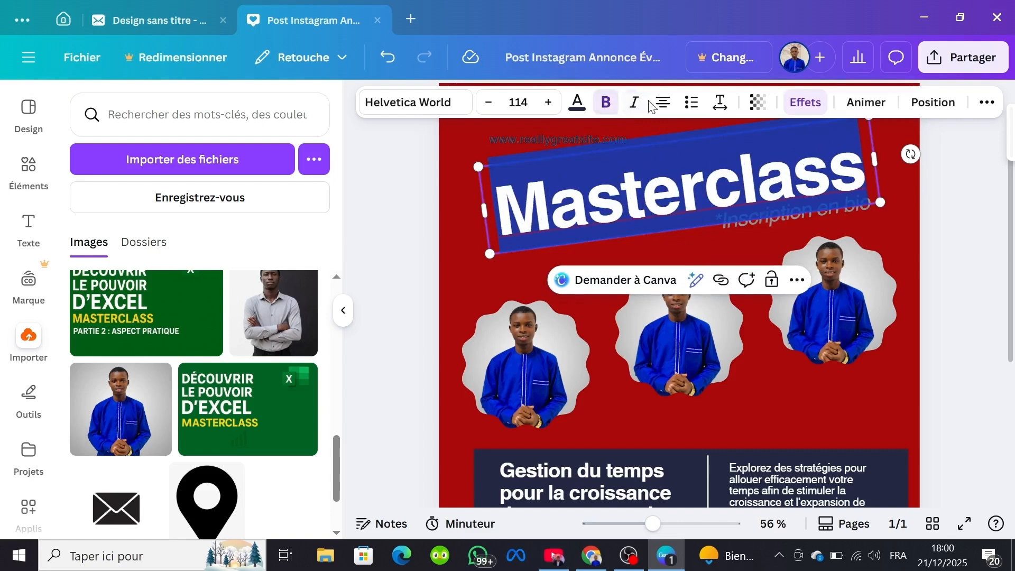
click(634, 103)
click(634, 104)
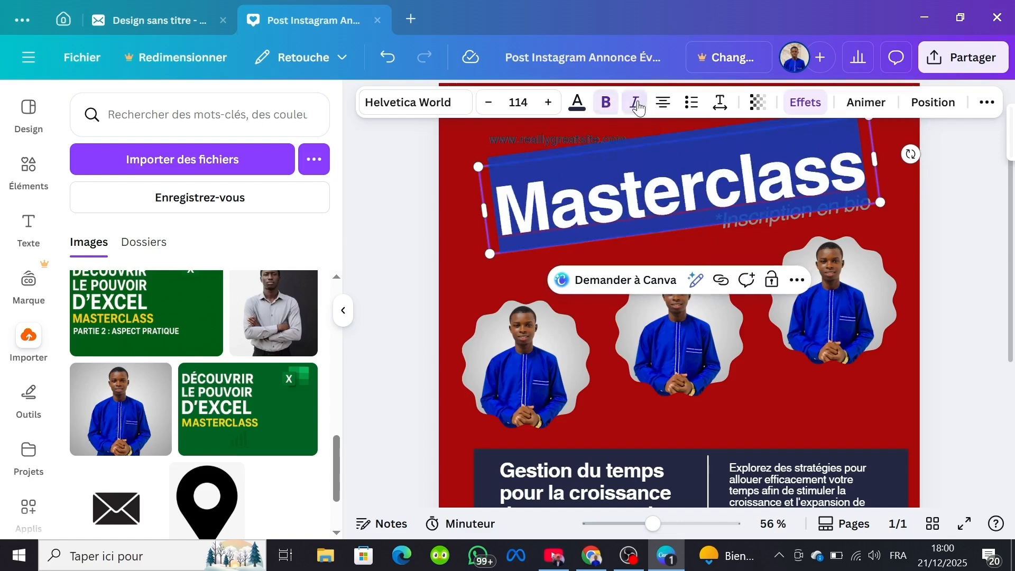
Step: Change the "Masterclass" title's text colour to white, trying the document's red along the way
click(577, 105)
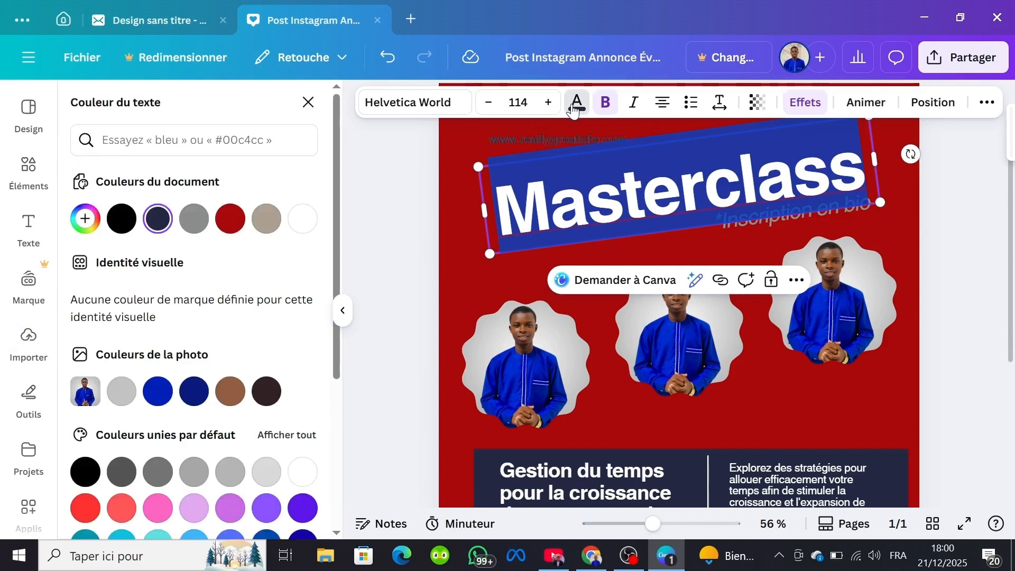
click(309, 222)
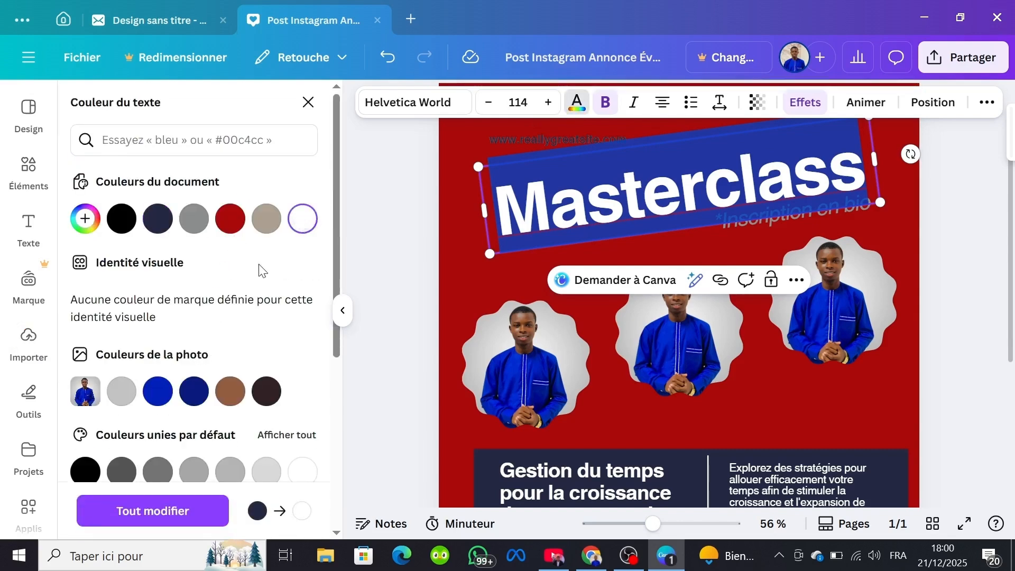
click(230, 218)
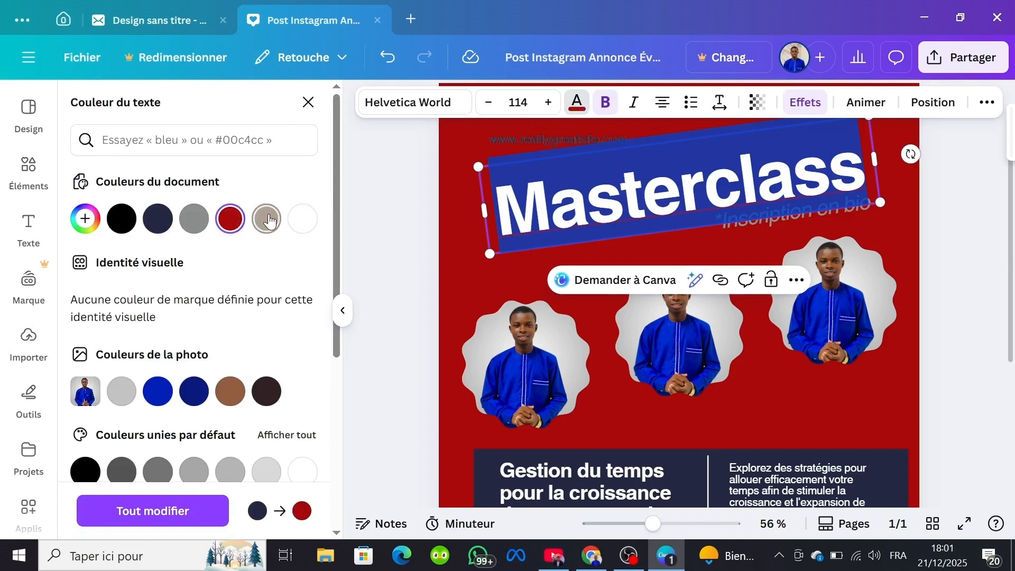
click(302, 219)
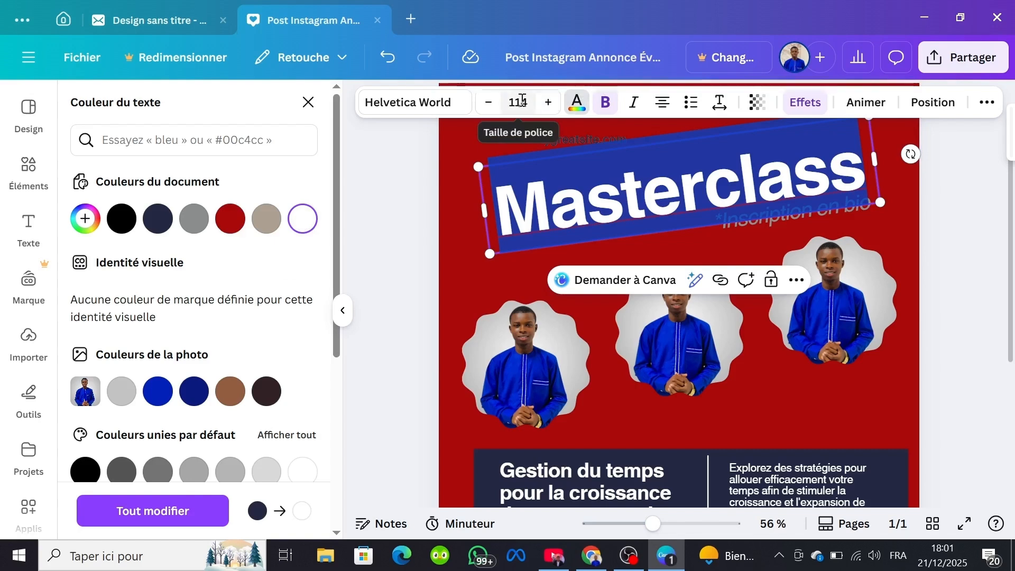
Step: Increase the "Masterclass" title's font size to 122
click(548, 108)
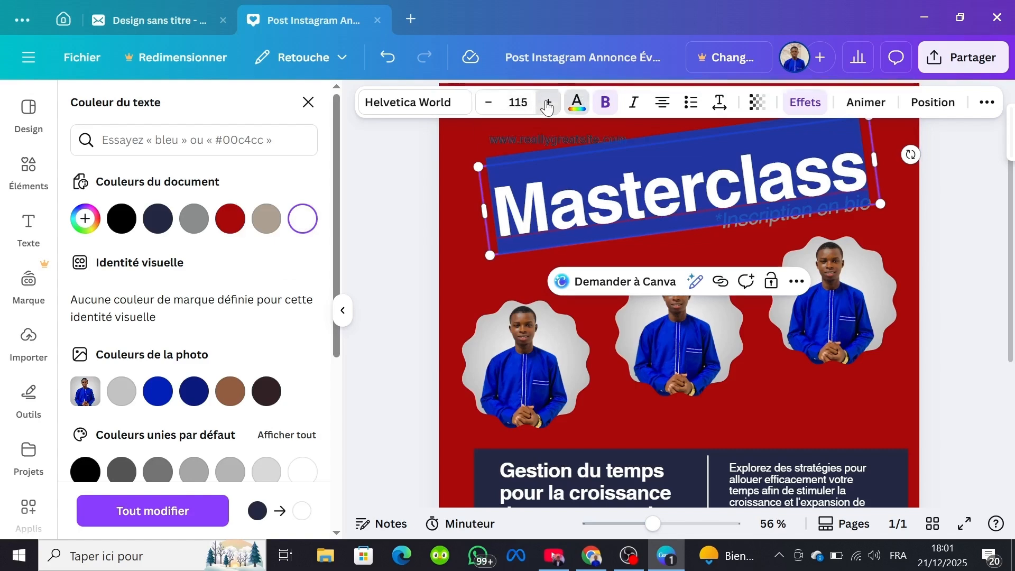
click(548, 108)
click(547, 108)
click(548, 107)
click(547, 105)
click(547, 106)
Step: Reduce the "Masterclass" title's font size step by step until the whole word fits on one line
click(547, 106)
click(547, 105)
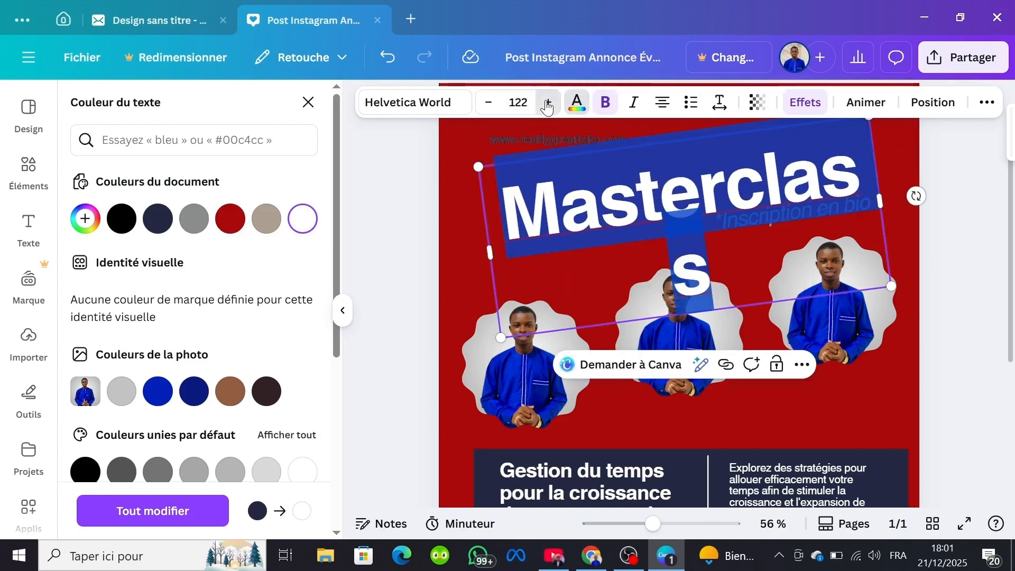
click(547, 106)
click(489, 104)
click(490, 103)
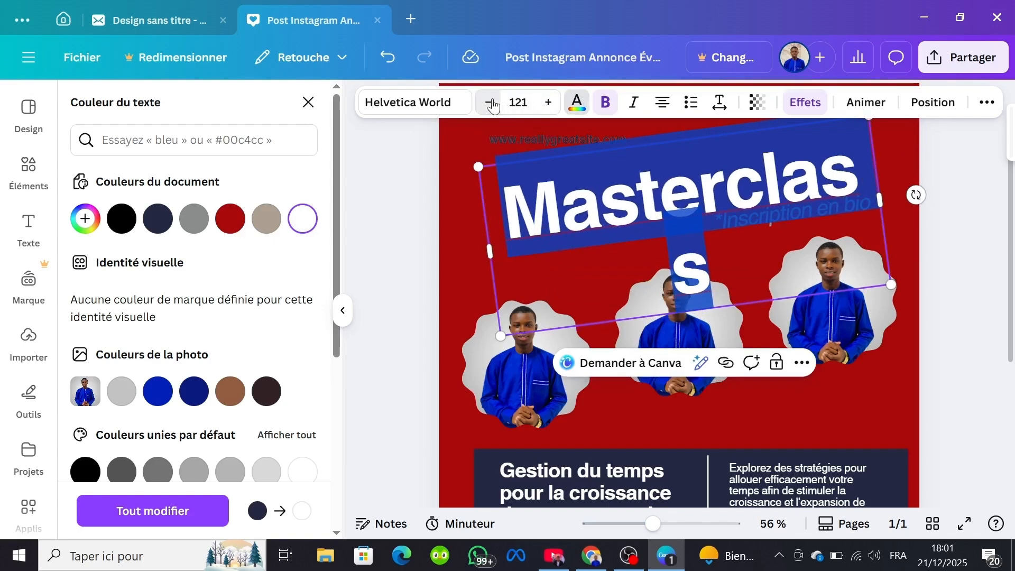
click(489, 103)
click(489, 103)
click(490, 103)
click(492, 103)
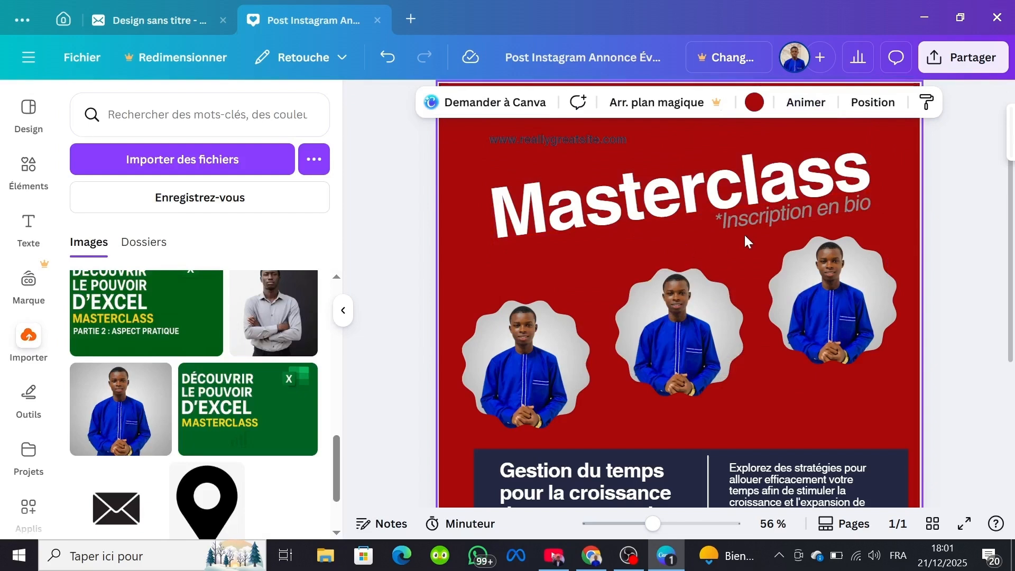
Step: Delete the website address text above the "Masterclass" title
scroll(712, 234, up, 2)
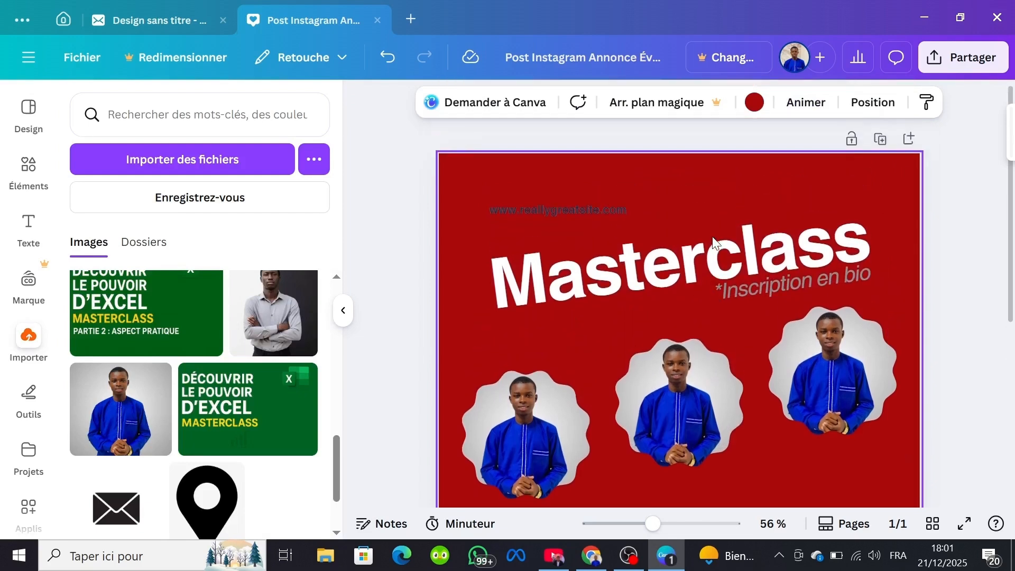
click(563, 200)
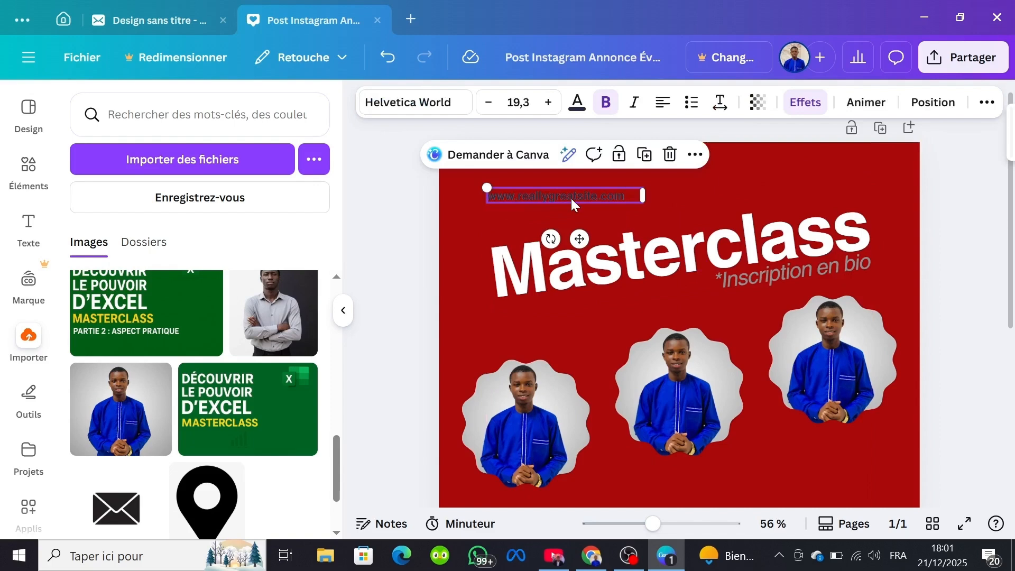
click(670, 155)
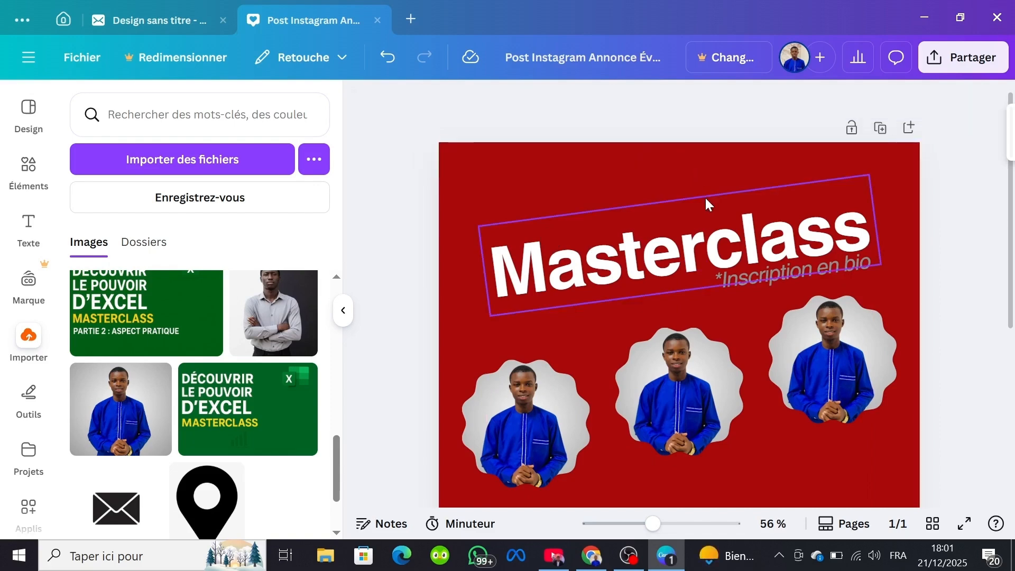
Step: Change the text colour of the "*Inscription en bio" line to white (#ffffff)
click(781, 271)
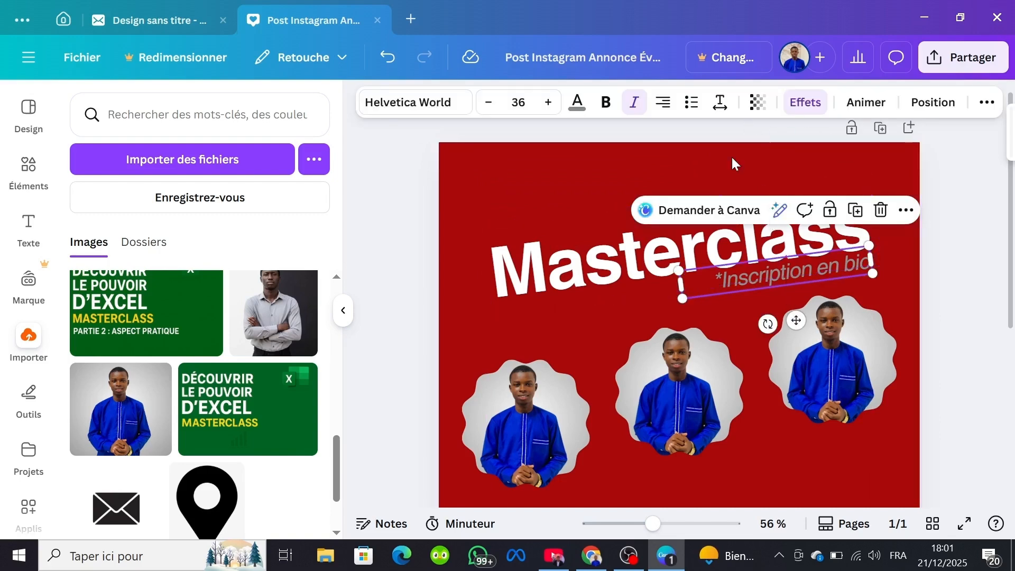
click(574, 106)
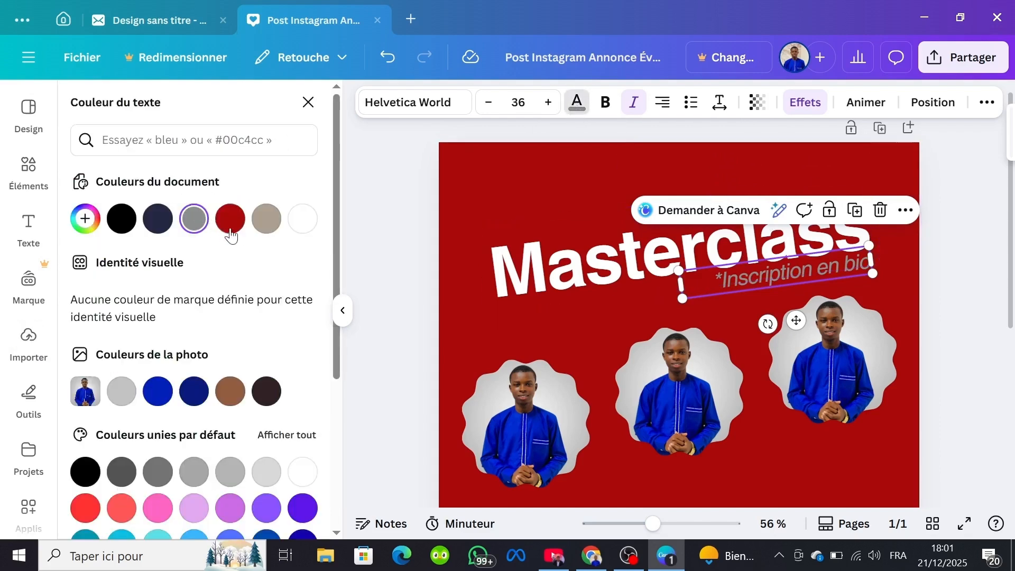
click(310, 231)
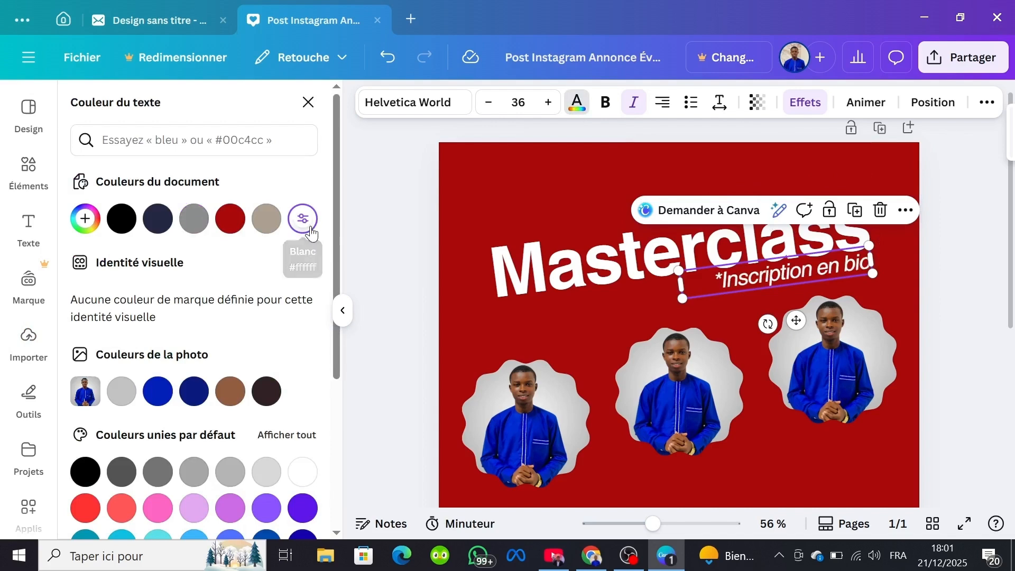
click(662, 297)
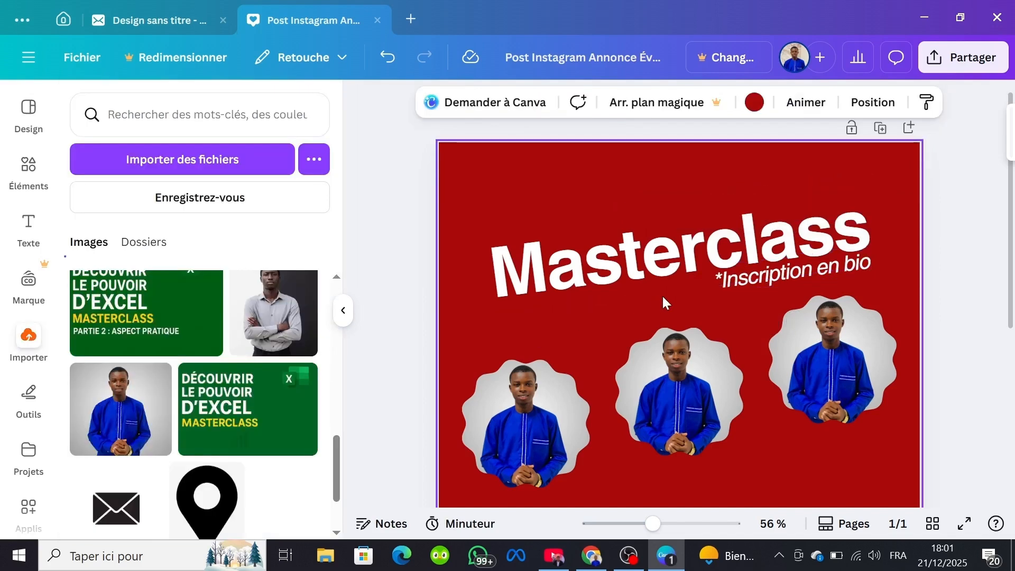
Step: Look over the edited post and browse the suggested design templates
scroll(763, 304, down, 3)
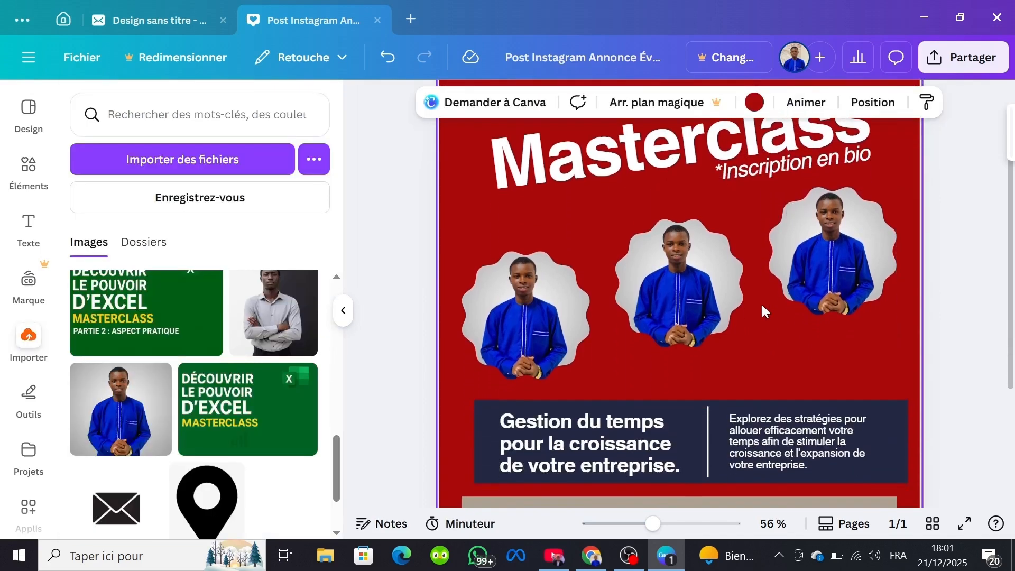
scroll(761, 303, down, 3)
scroll(761, 303, up, 4)
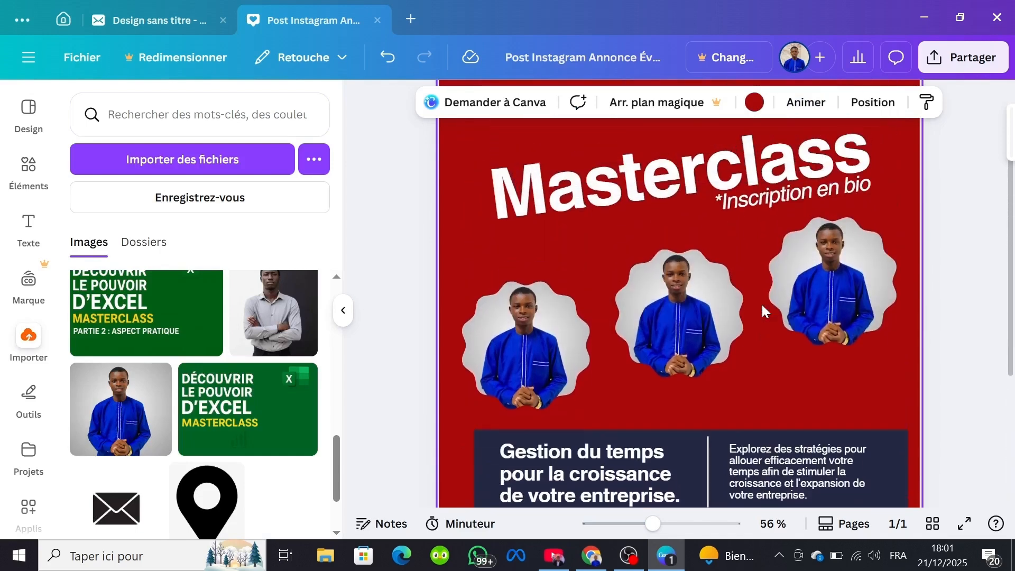
scroll(762, 309, up, 2)
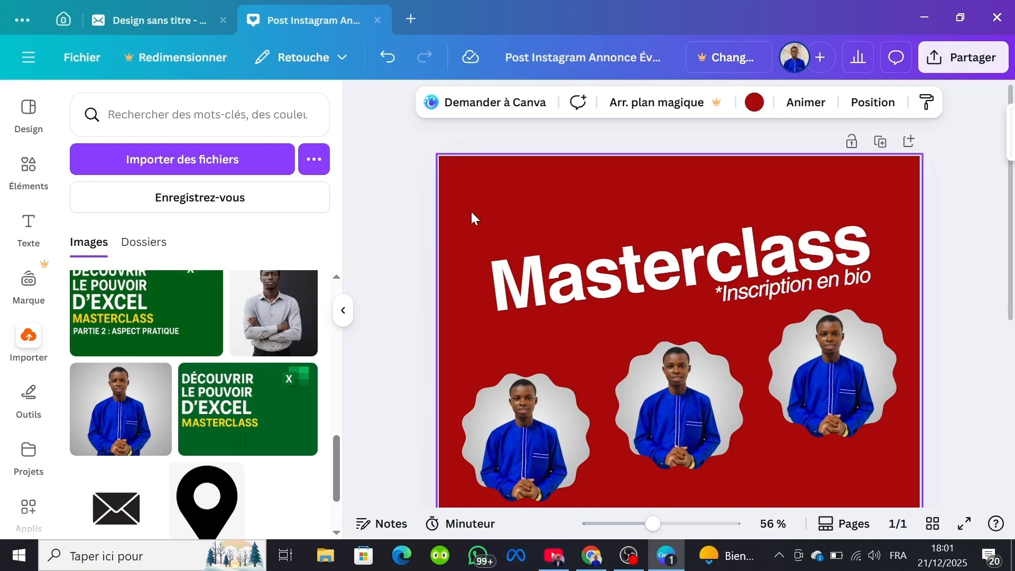
click(33, 114)
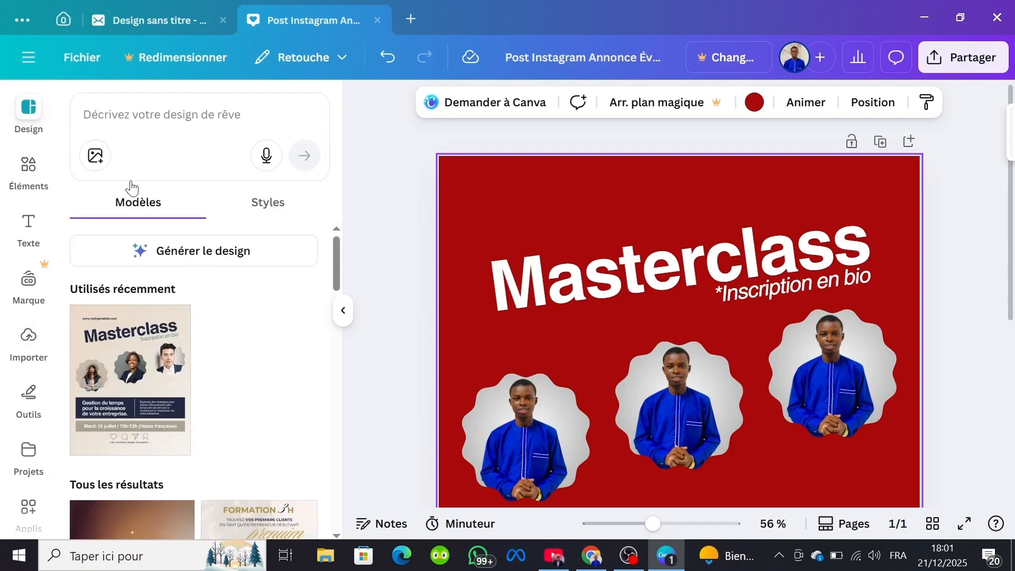
scroll(228, 370, down, 10)
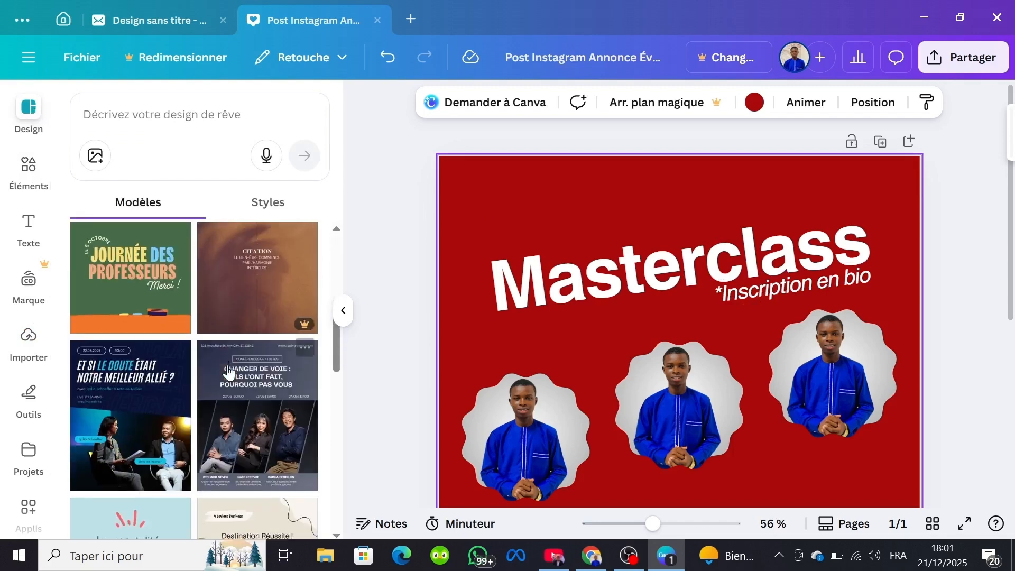
scroll(227, 371, down, 2)
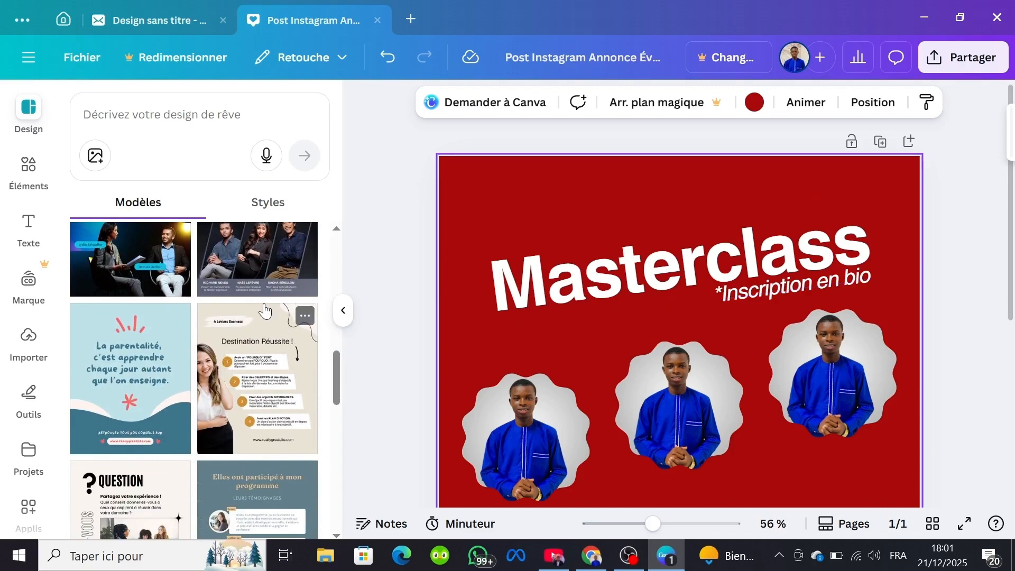
scroll(243, 375, up, 3)
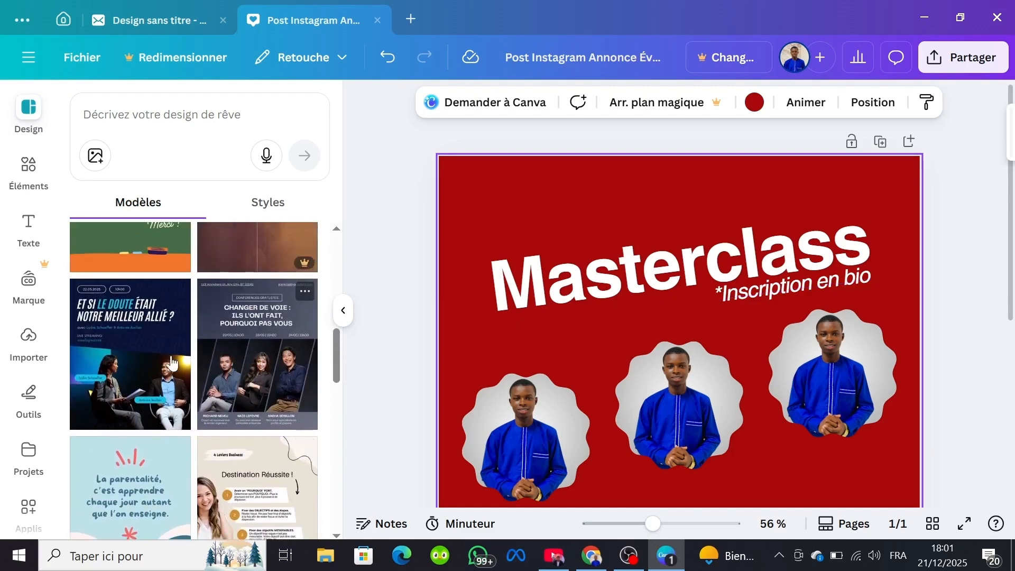
scroll(120, 358, down, 6)
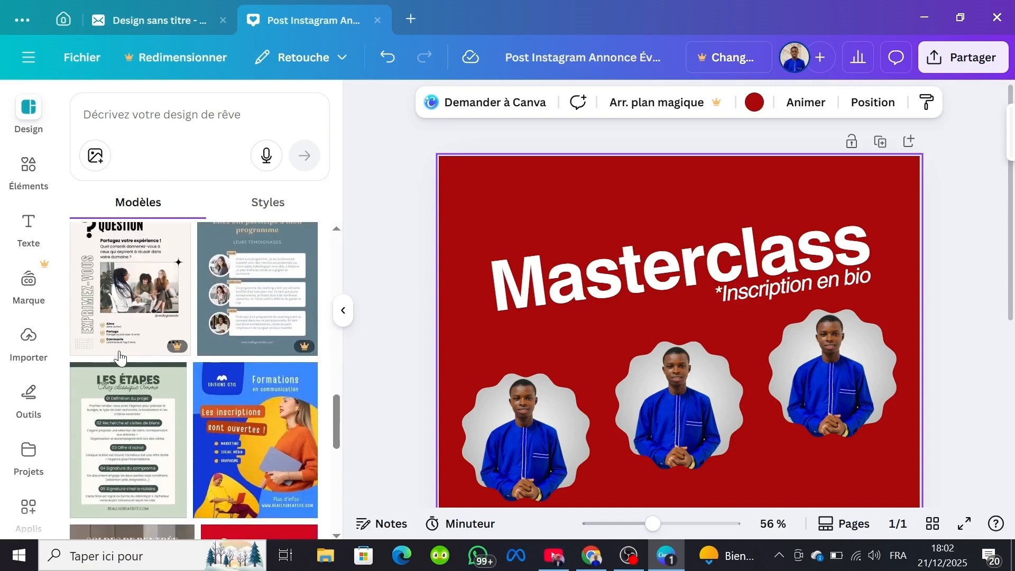
scroll(568, 276, down, 6)
scroll(629, 268, up, 6)
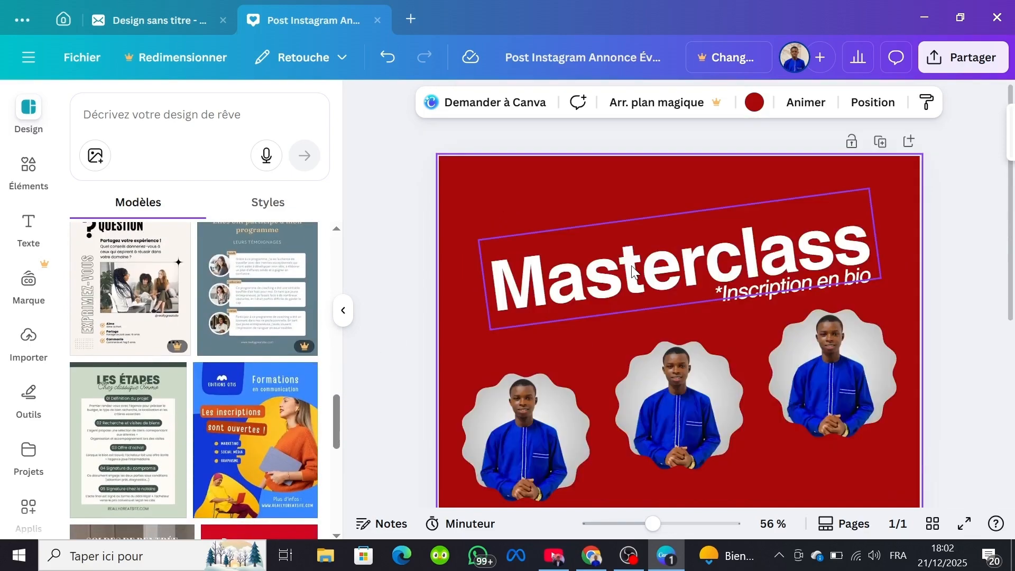
Step: Add the recently used microphone illustration, shrink it and place it below the right speaker photo, just above the dark blue banner
click(24, 170)
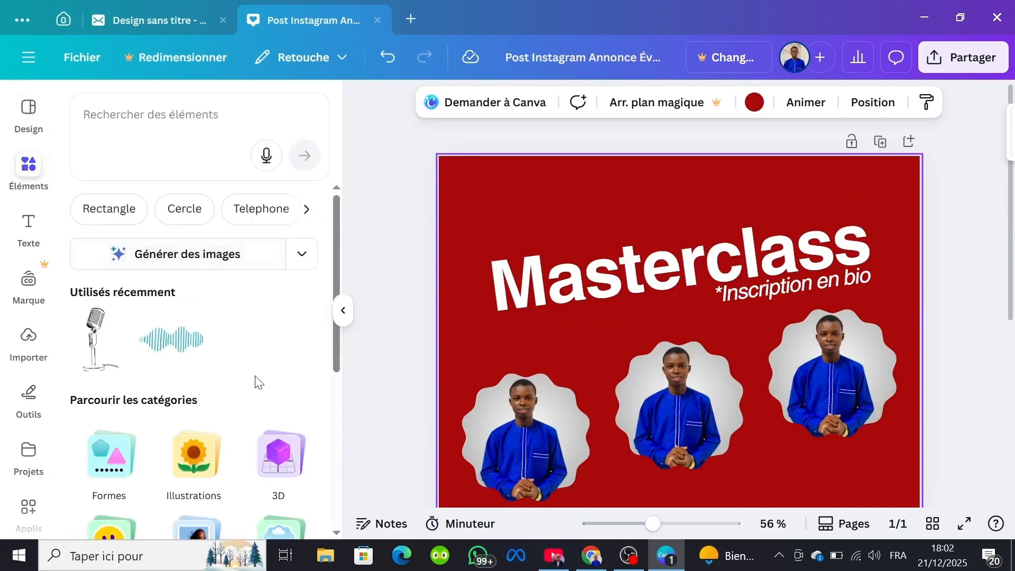
scroll(254, 384, down, 1)
scroll(254, 385, down, 1)
scroll(233, 381, up, 2)
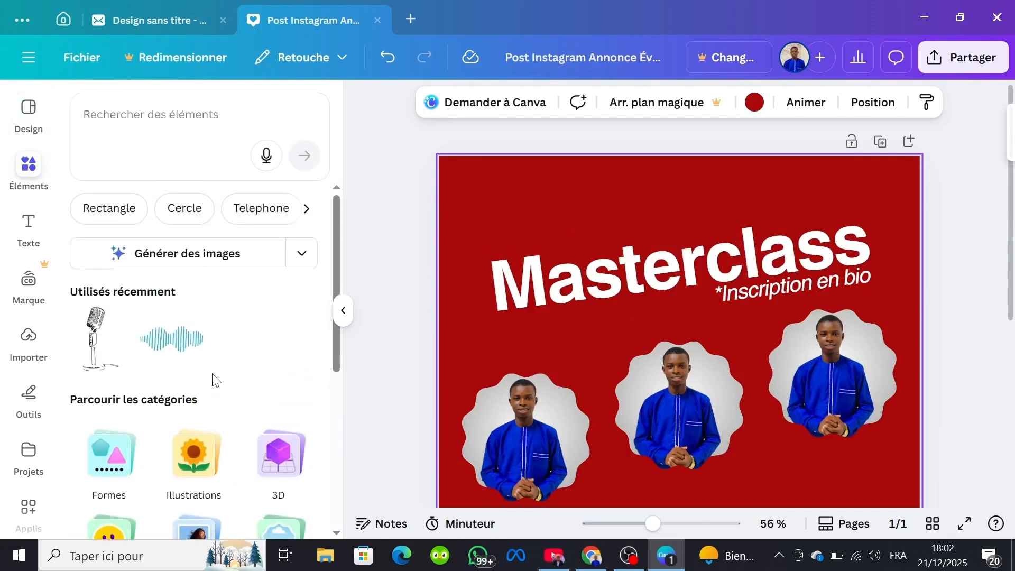
click(102, 338)
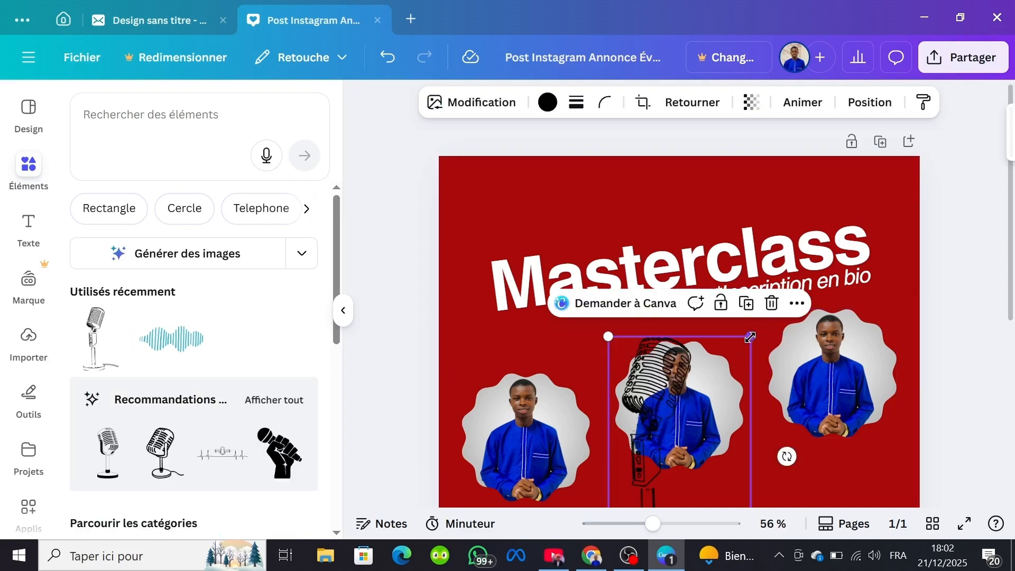
drag(749, 337, 673, 468)
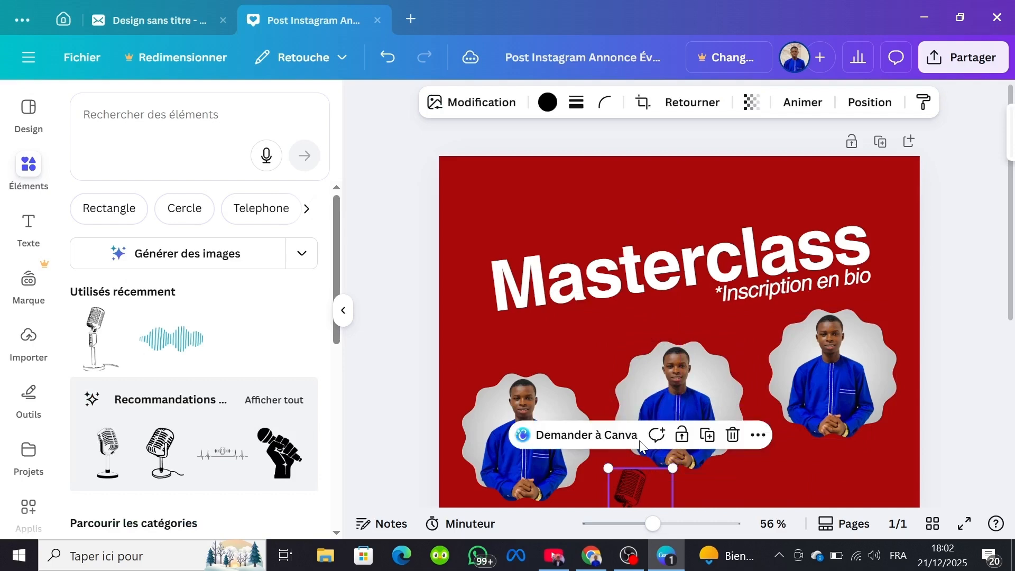
scroll(636, 265, down, 5)
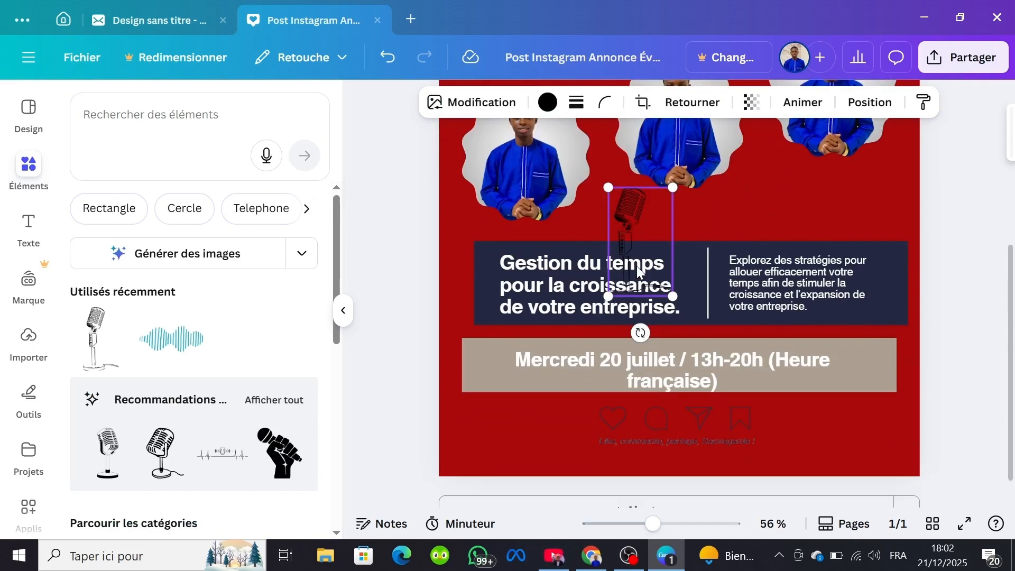
drag(644, 224, 787, 193)
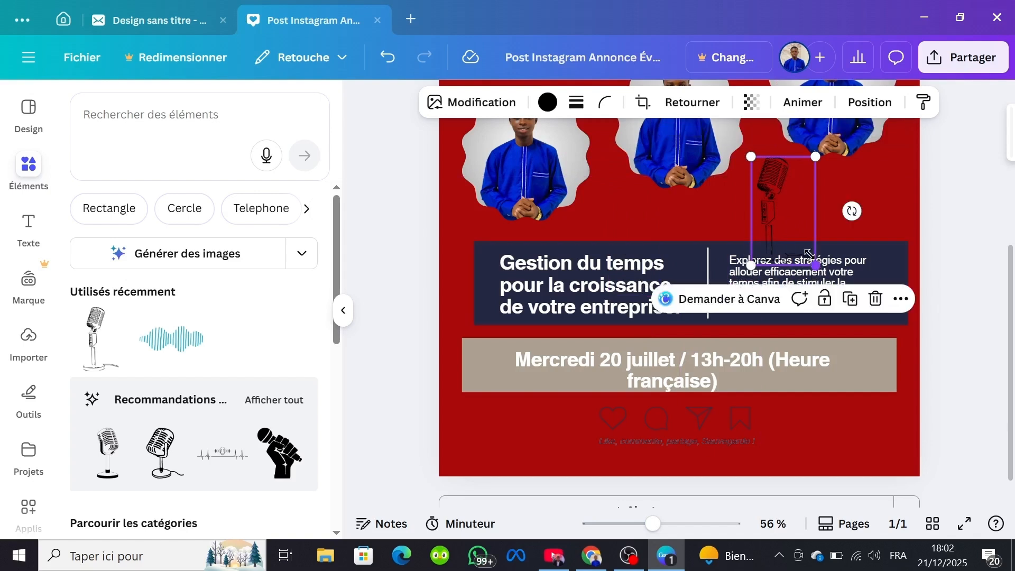
mouse_move(809, 253)
mouse_down()
mouse_move(784, 211)
mouse_move(802, 235)
mouse_up()
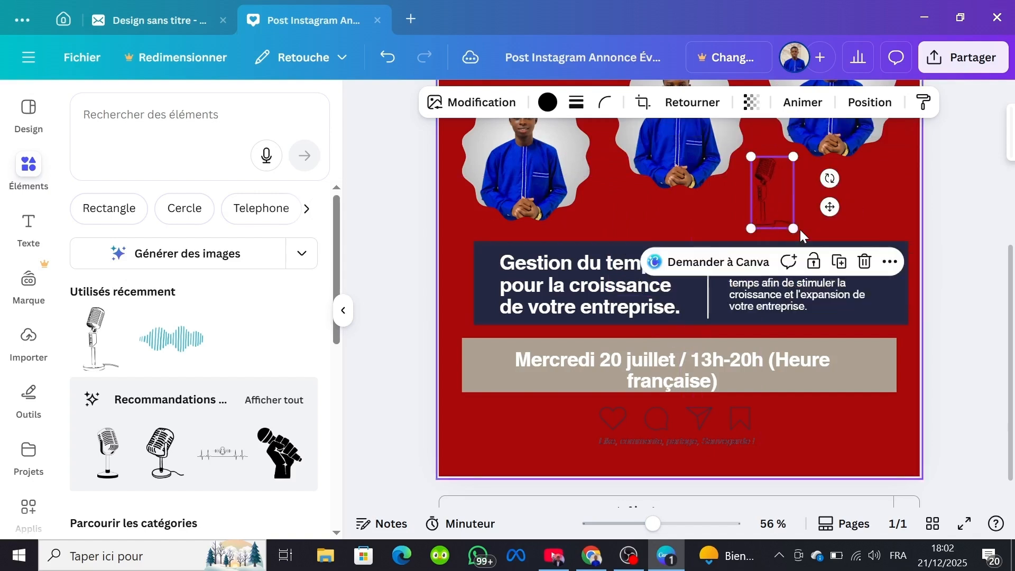
Step: Recolour the microphone illustration to white (#ffffff)
click(548, 103)
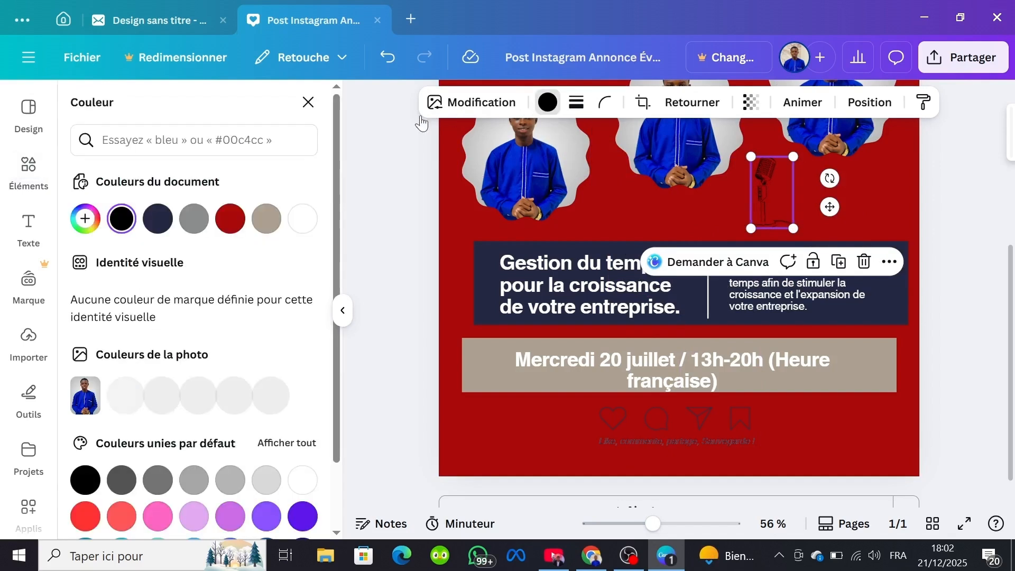
click(302, 219)
click(690, 218)
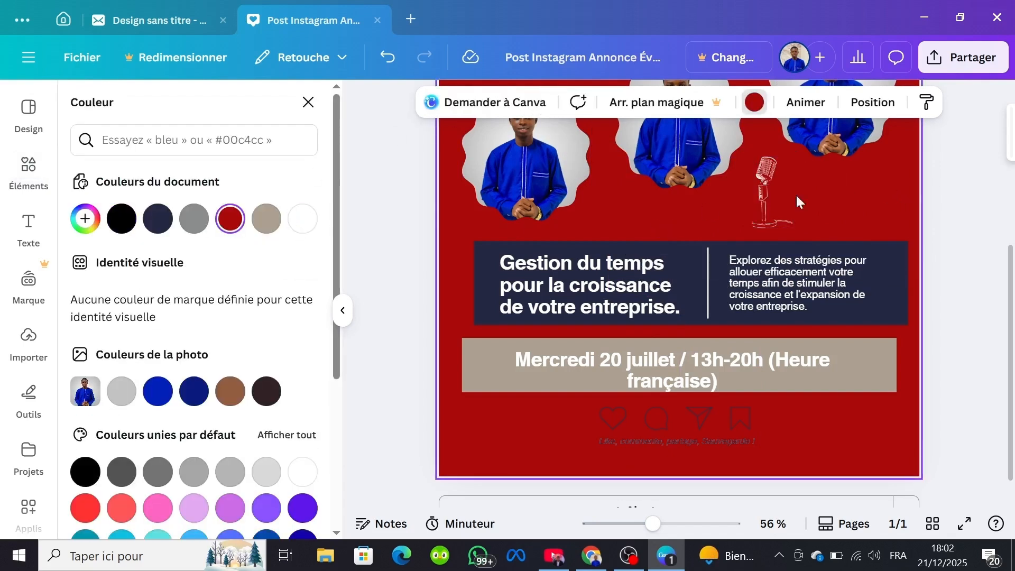
Step: Search the elements library for "technology" and browse the results
click(28, 183)
scroll(236, 335, down, 8)
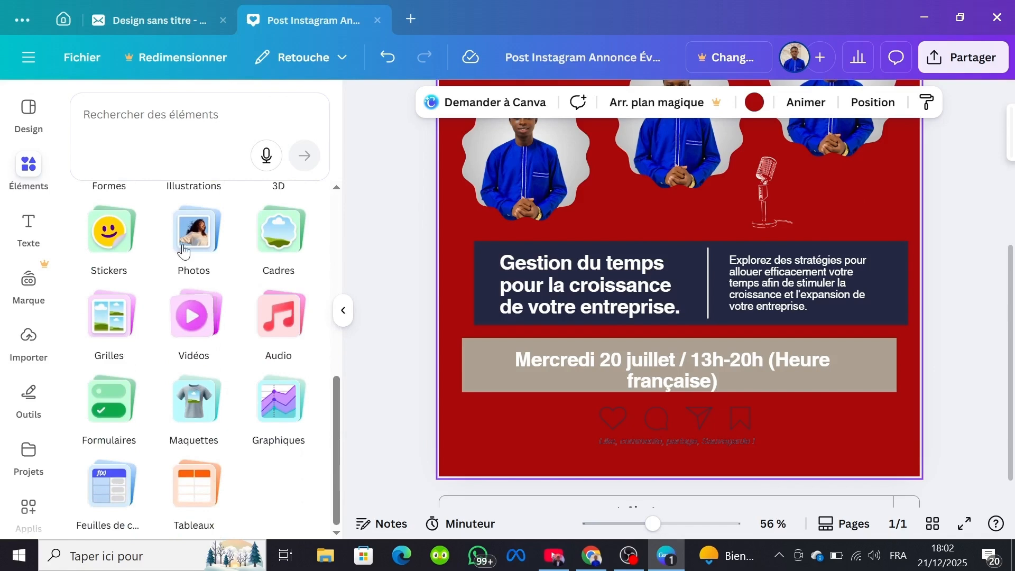
scroll(177, 226, up, 8)
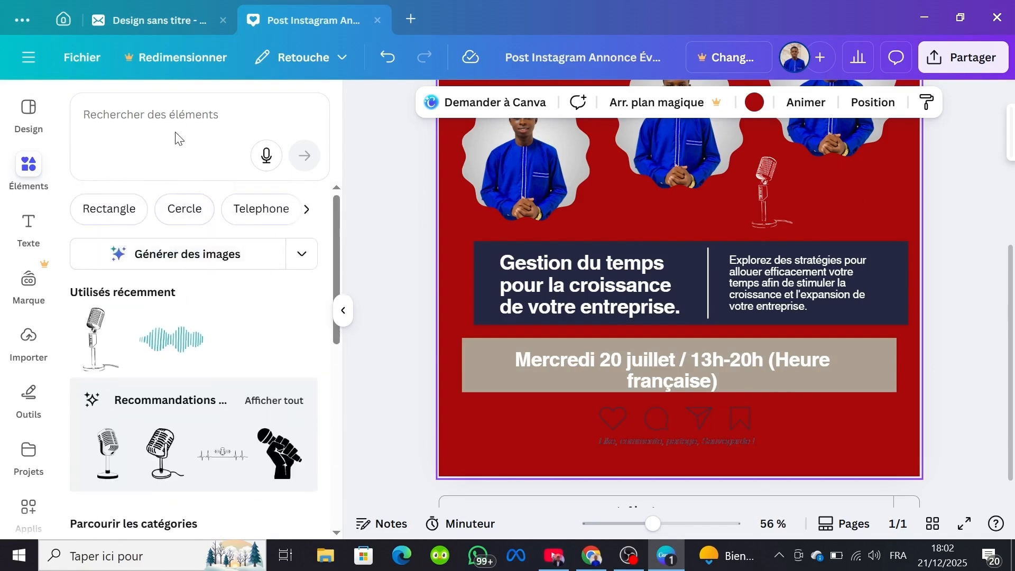
click(172, 114)
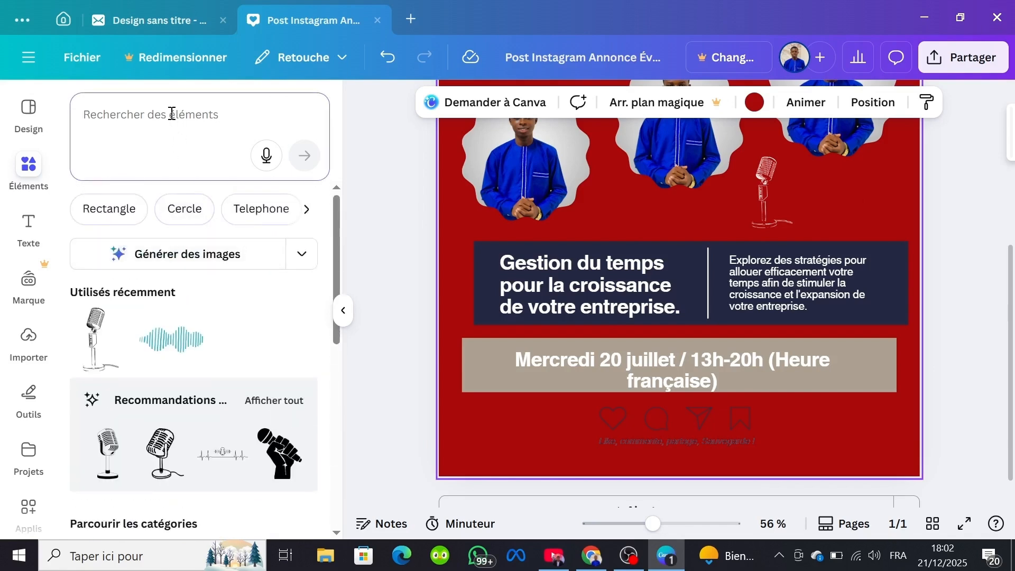
text(te)
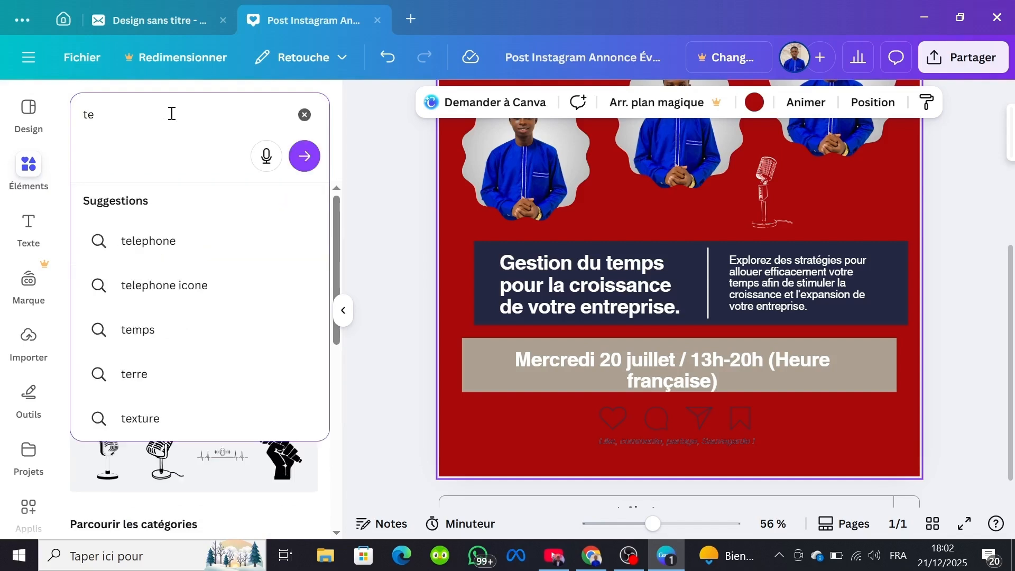
text(chno)
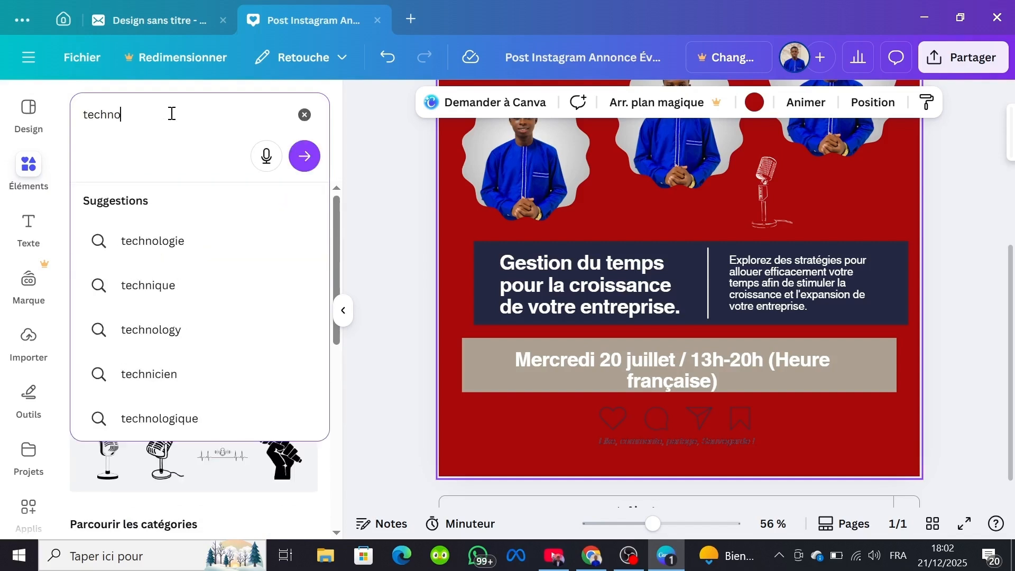
text(logy)
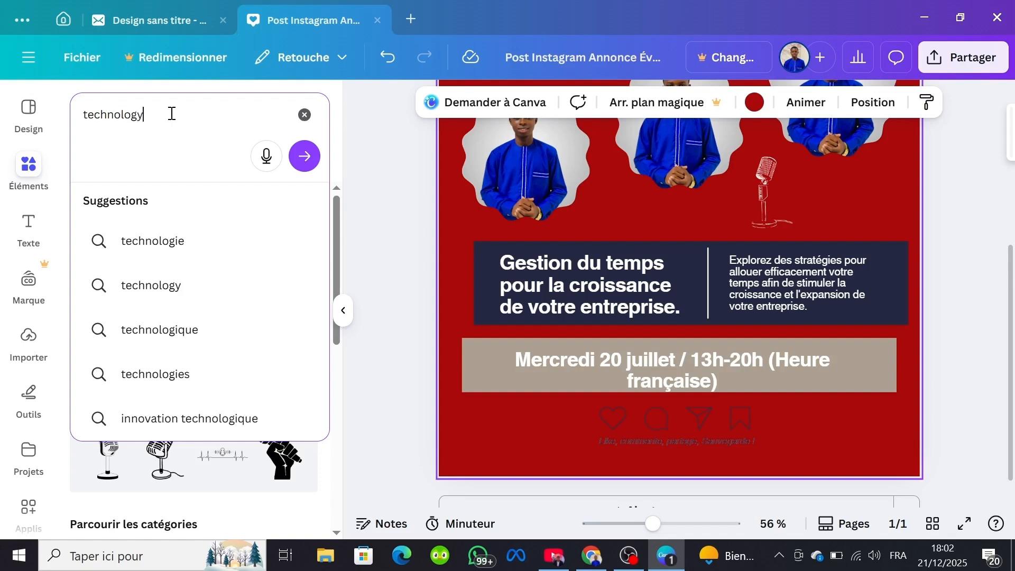
key(Return)
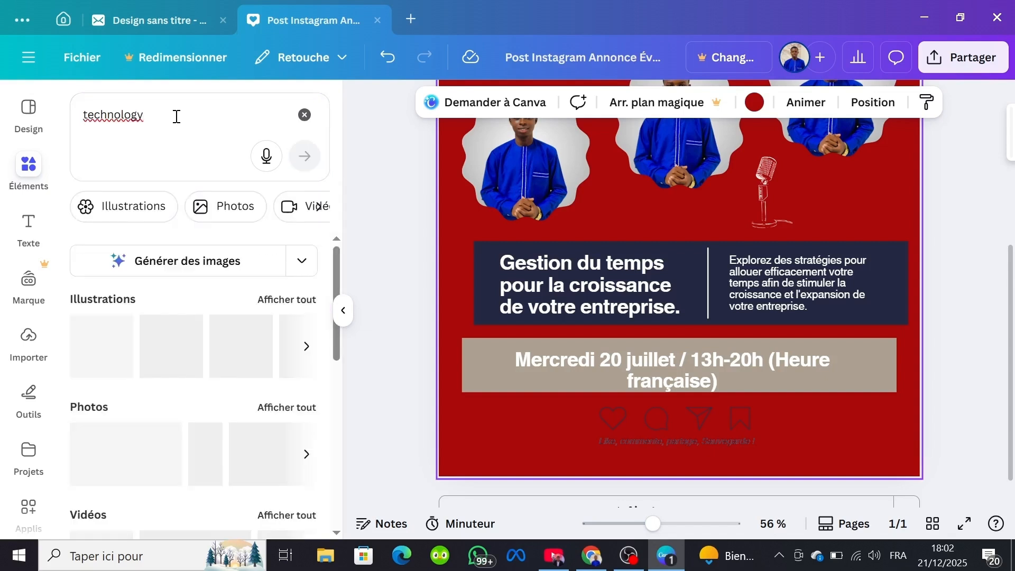
scroll(192, 299, down, 3)
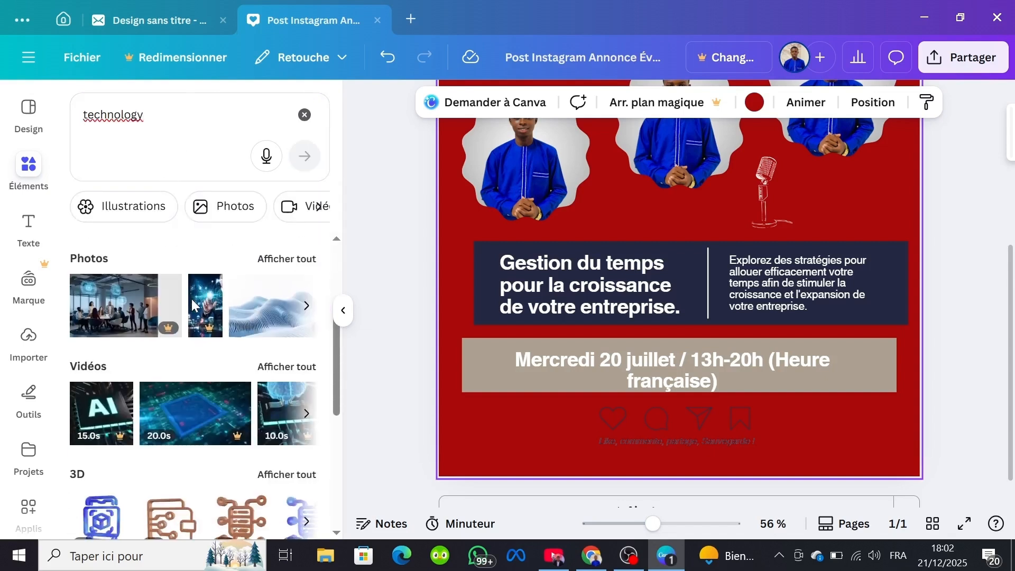
Step: Add the purple laptop with robotic hand illustration from the "technology" results to the post
scroll(191, 299, down, 2)
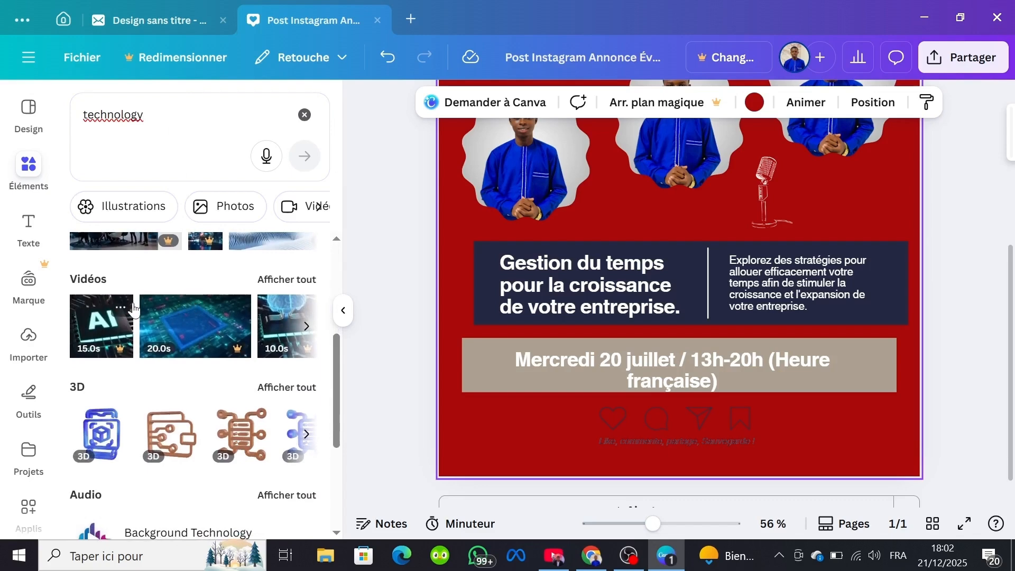
scroll(133, 309, down, 2)
scroll(133, 310, down, 2)
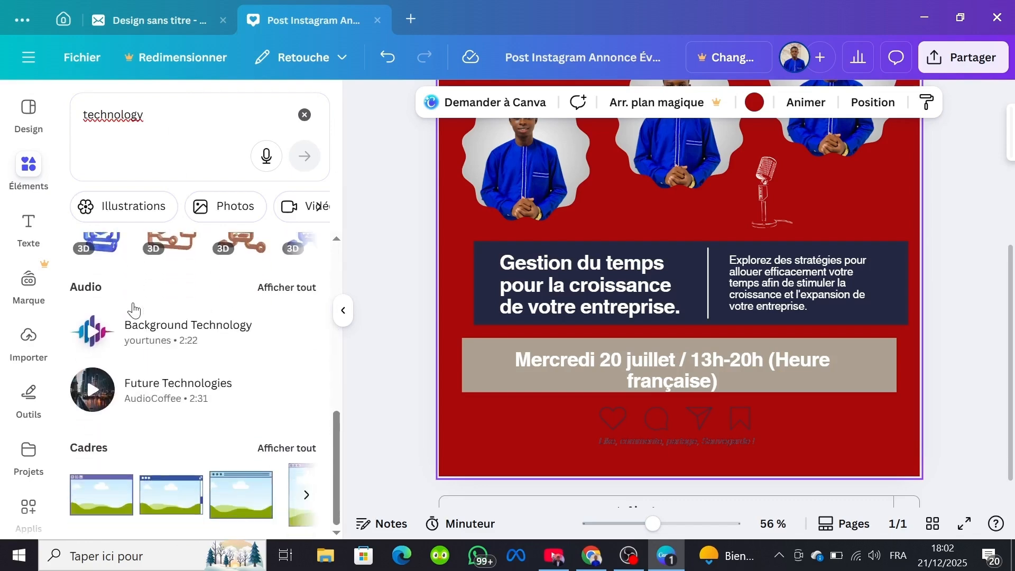
scroll(133, 309, up, 3)
scroll(147, 403, down, 3)
scroll(146, 401, up, 5)
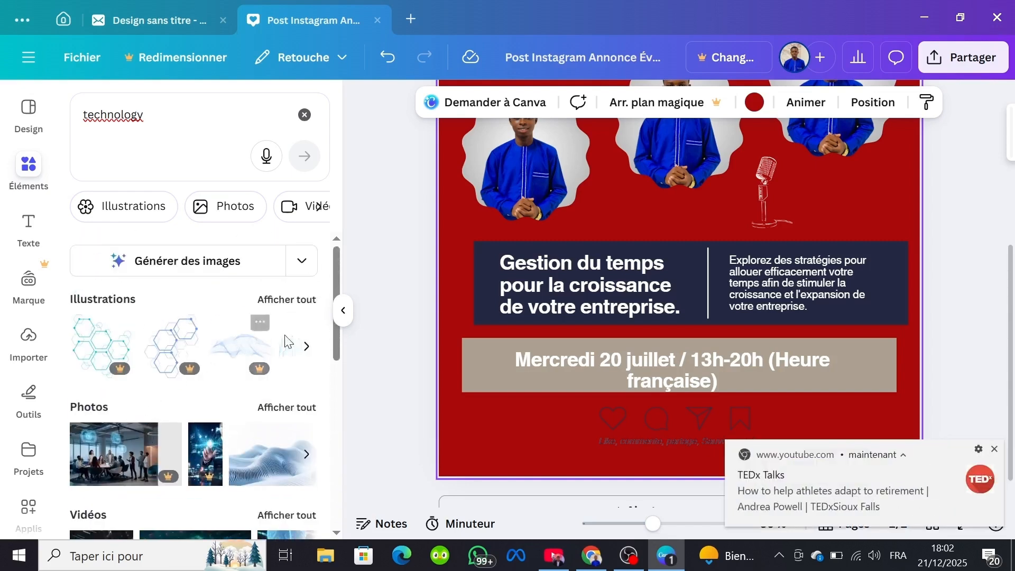
click(307, 346)
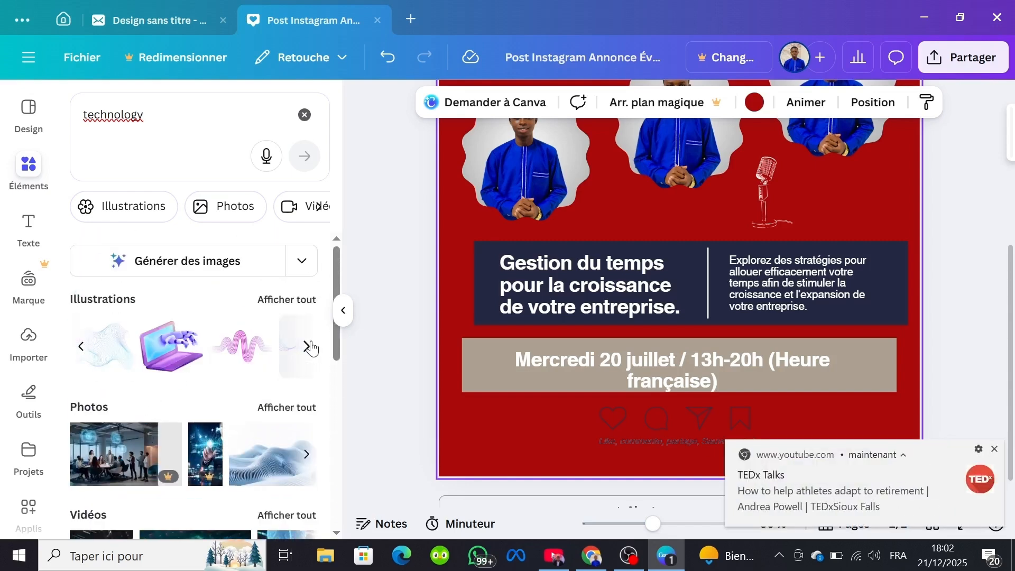
click(165, 344)
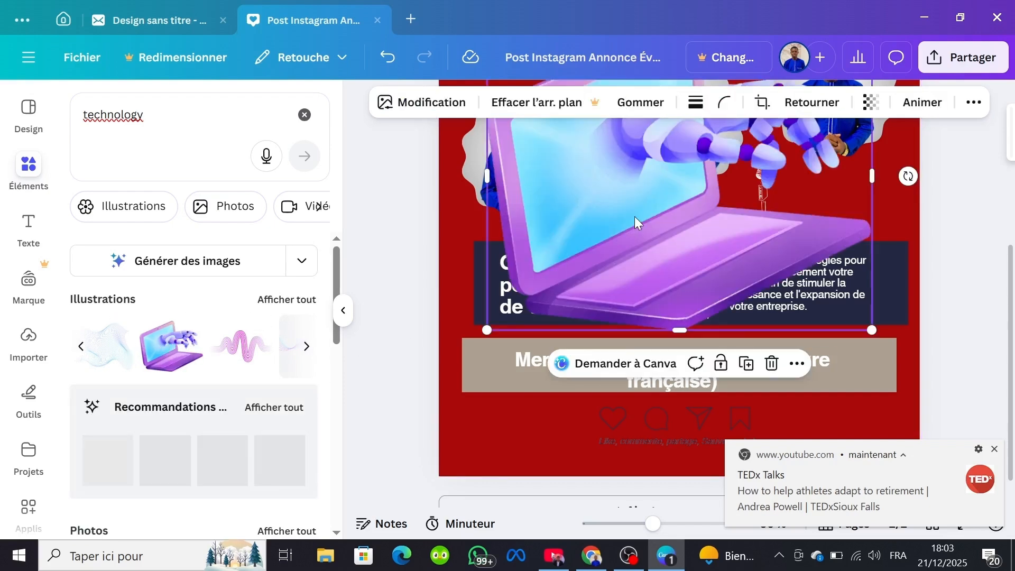
Step: Shrink the laptop illustration and place it beside the microphone, below the right speaker photo
scroll(626, 262, up, 2)
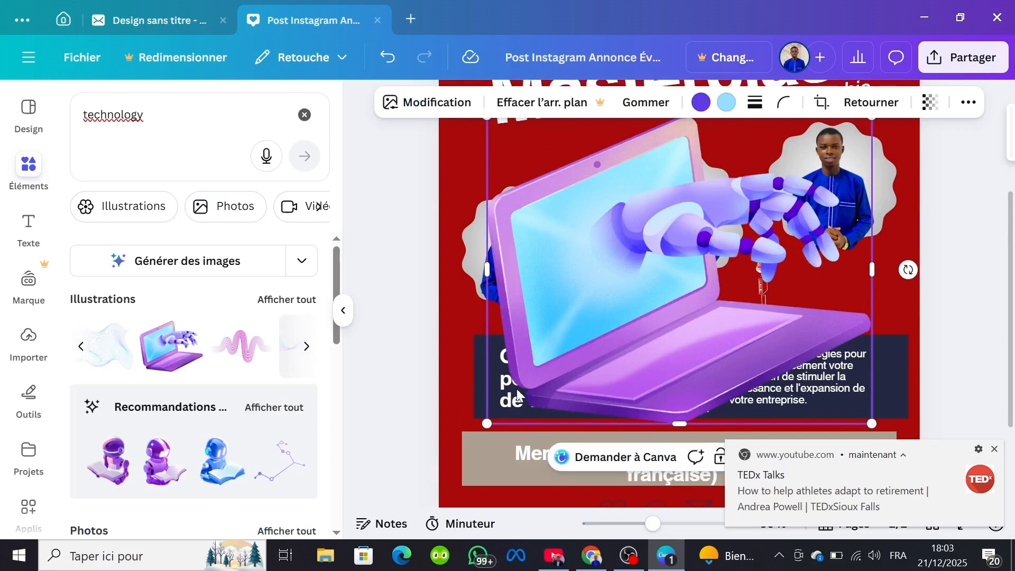
drag(489, 423, 770, 193)
scroll(769, 191, up, 1)
scroll(769, 190, up, 2)
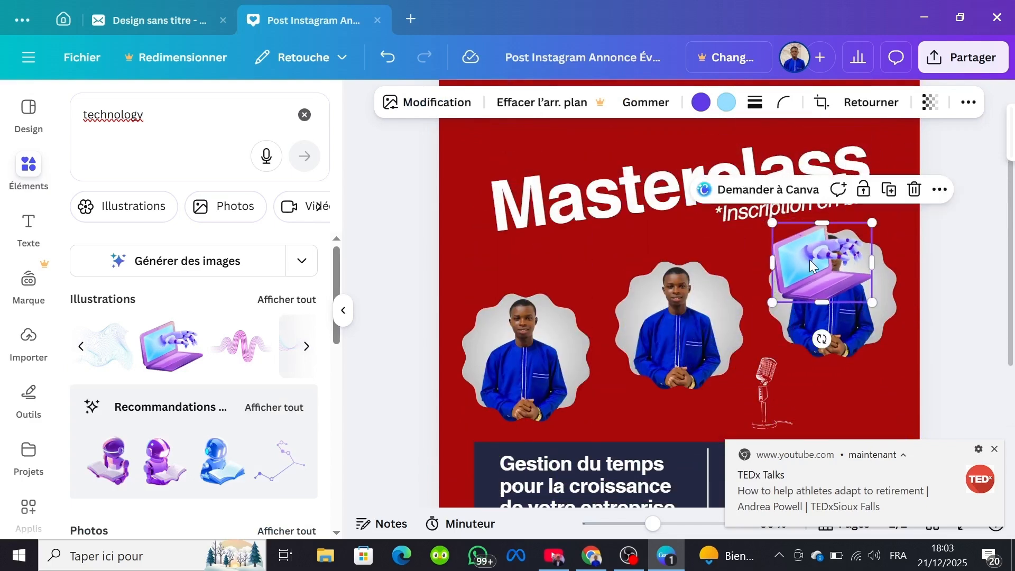
drag(813, 264, 846, 397)
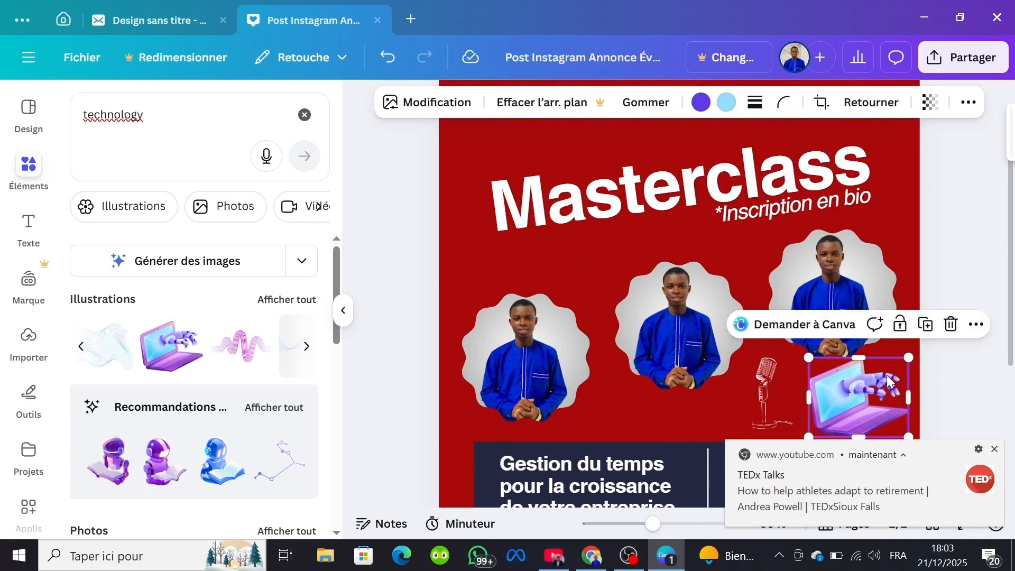
drag(908, 357, 872, 394)
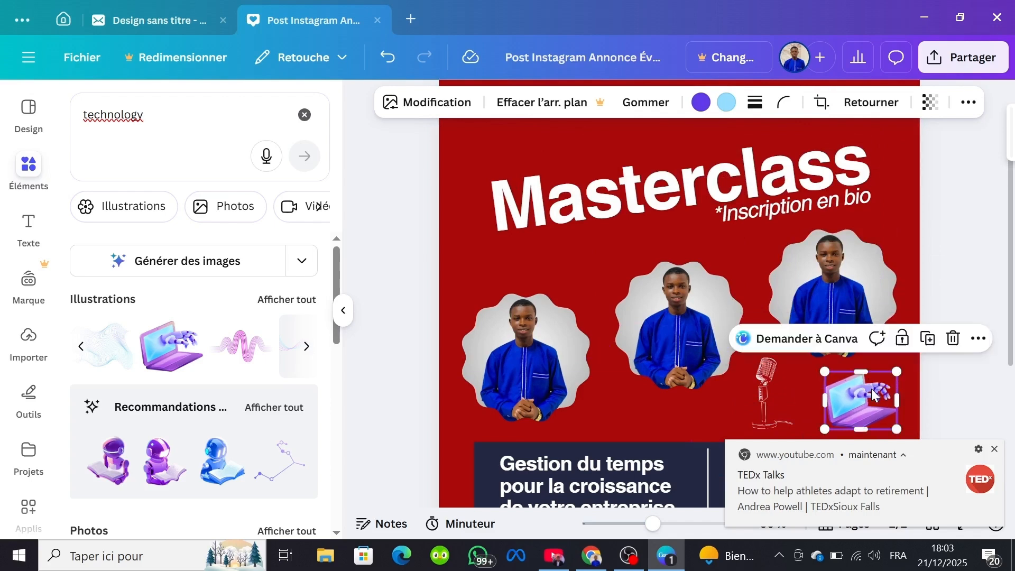
click(994, 450)
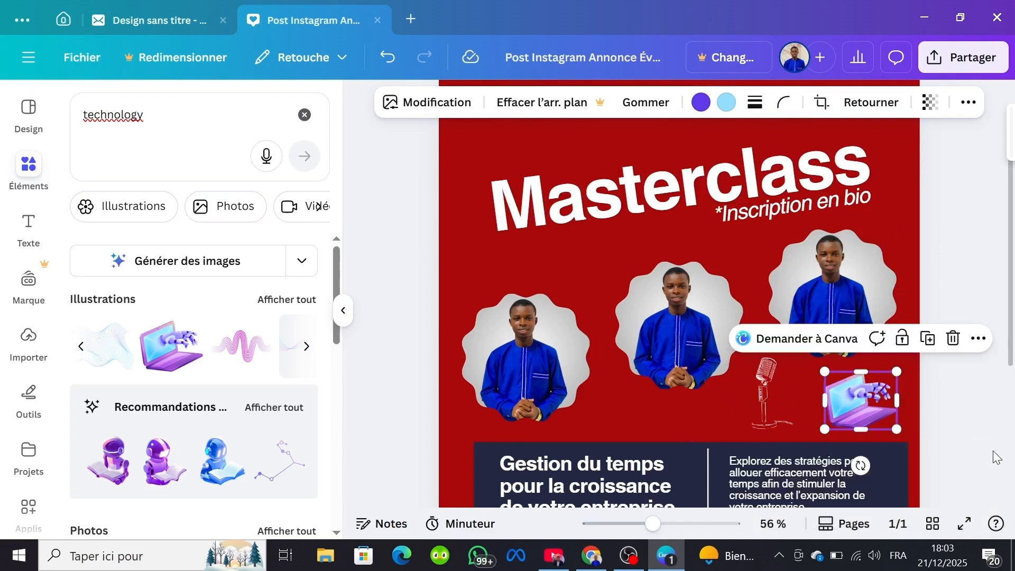
click(695, 414)
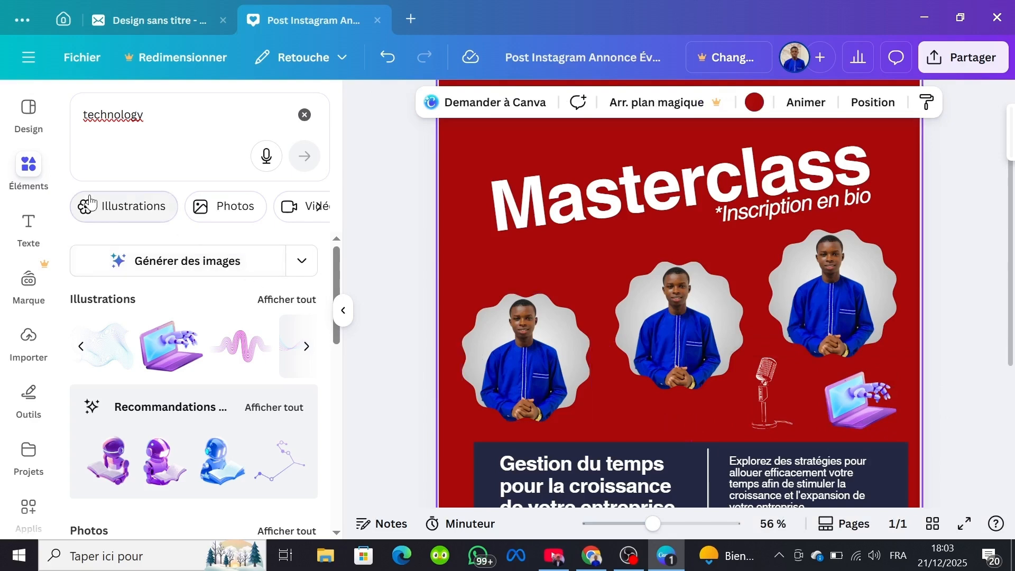
Step: Add a heading text box reading "MARDI" to the post
click(29, 227)
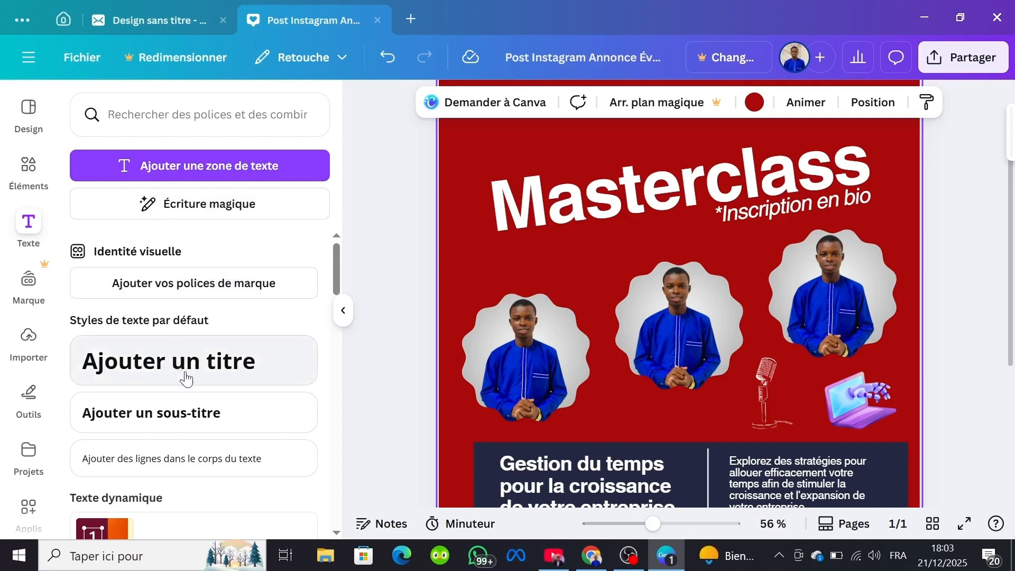
click(242, 373)
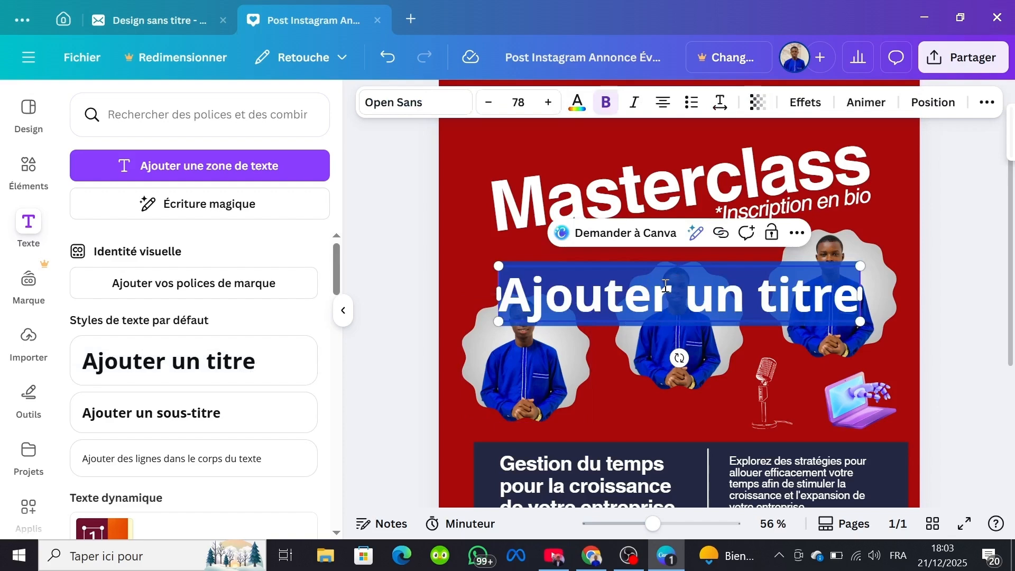
text(DFGSDSHDFD)
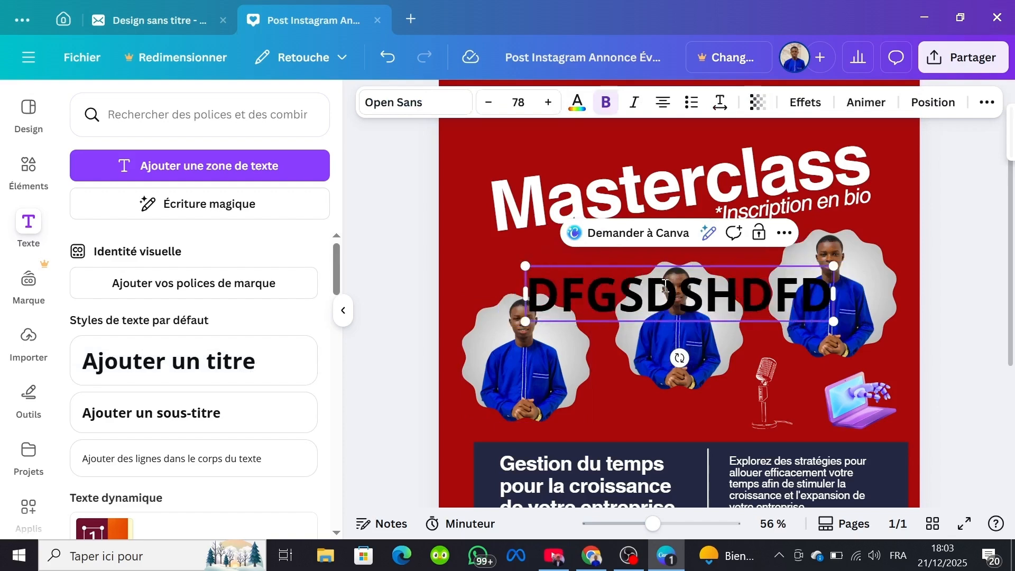
key(BackSpace)
key(BackSpace)
key(BackSpace)
key(BackSpace)
key(BackSpace)
key(BackSpace)
key(BackSpace)
key(BackSpace)
key(BackSpace)
key(BackSpace)
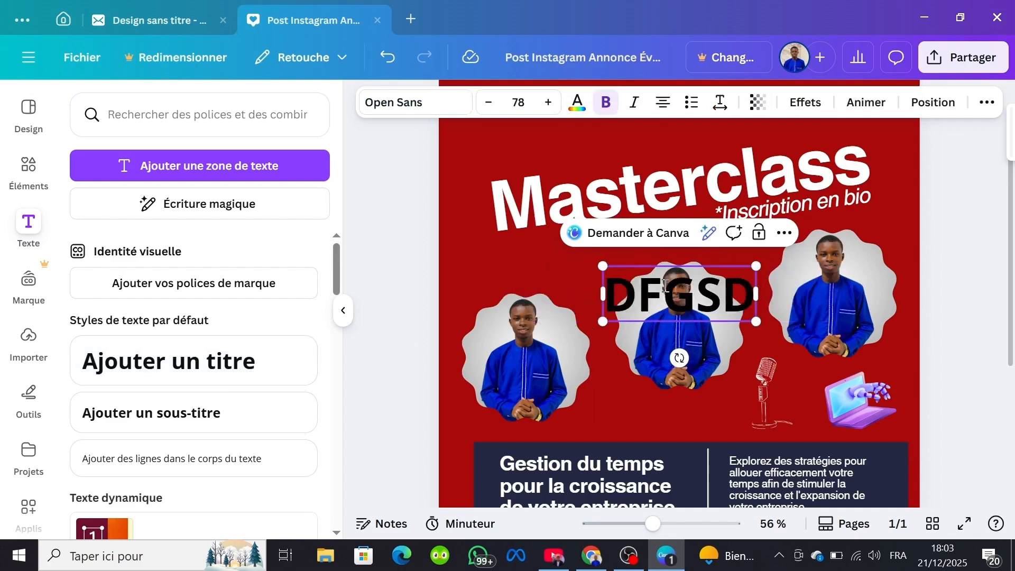
text(MA)
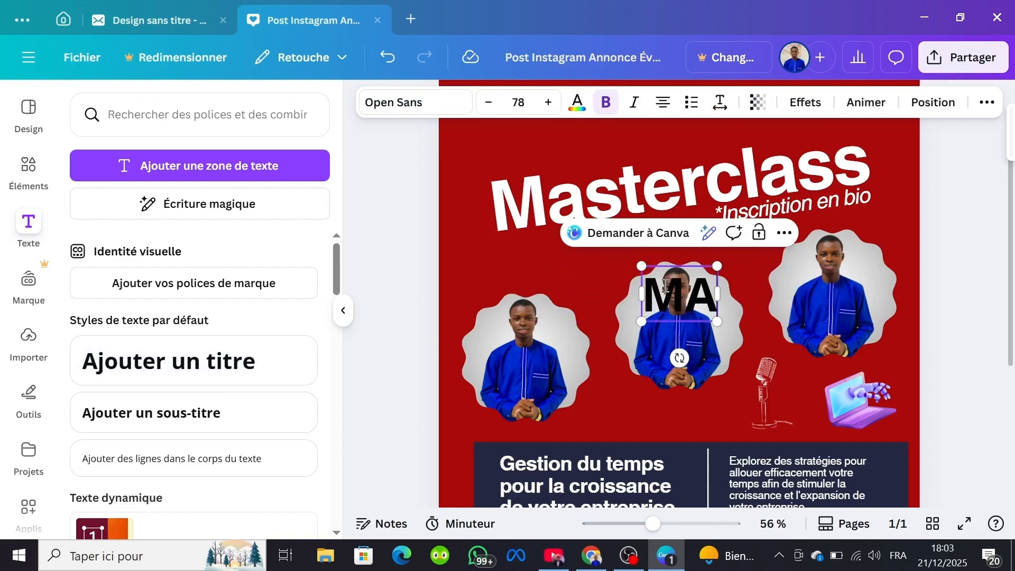
text(RDI)
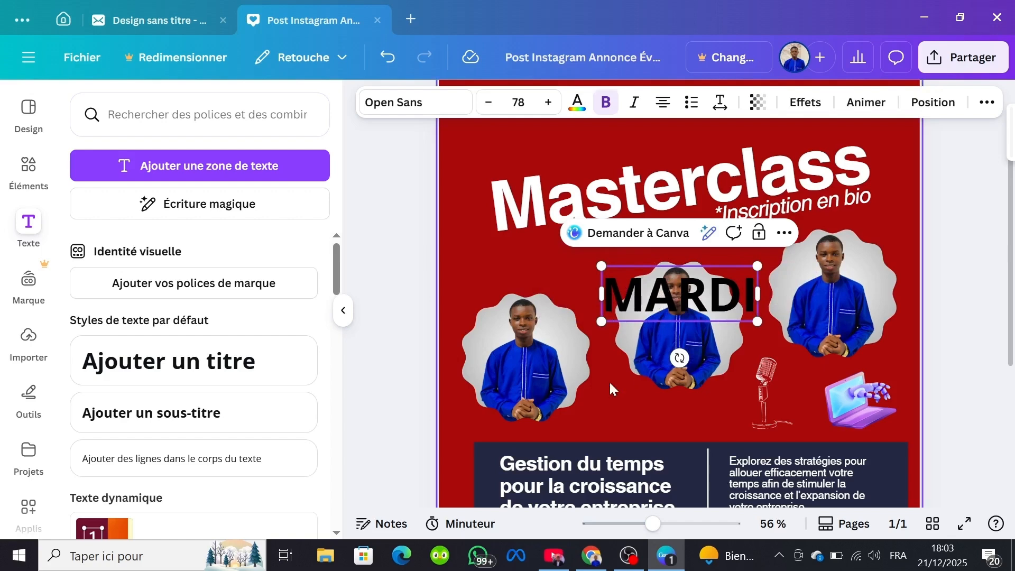
Step: Move the "MARDI" heading above the start of the Masterclass title, near the post's upper left corner
click(579, 426)
drag(677, 303, 678, 305)
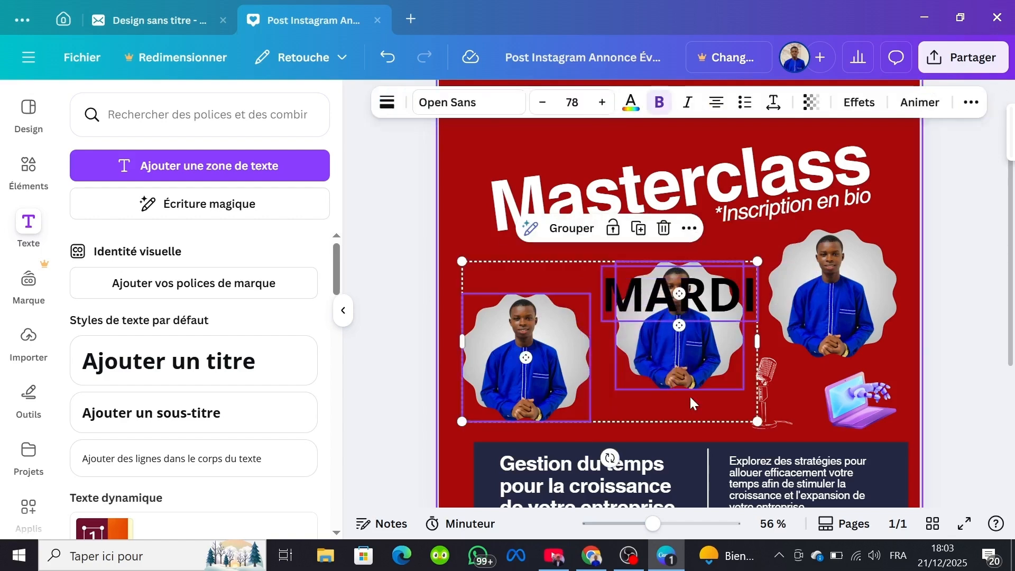
click(661, 327)
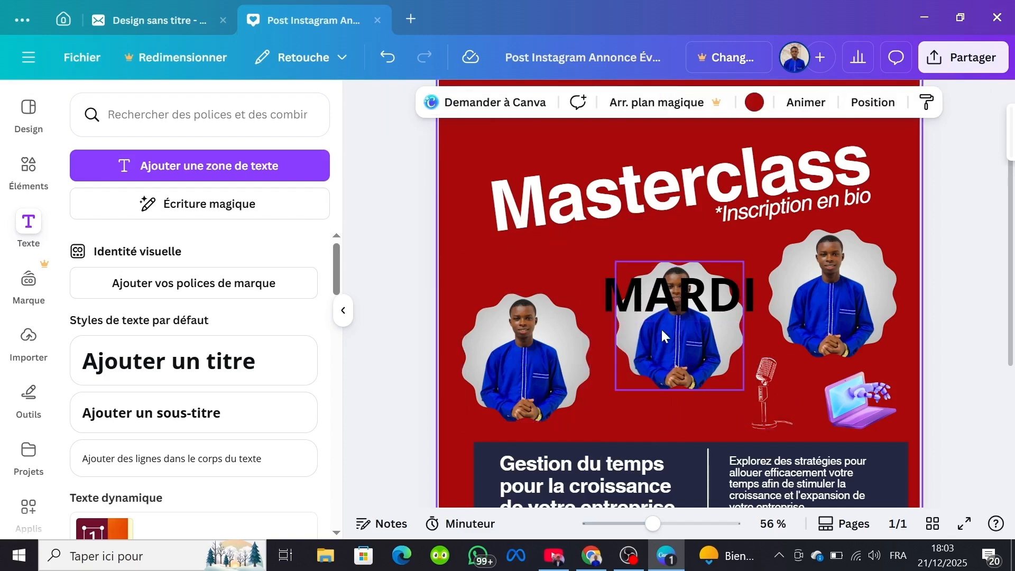
drag(654, 278, 514, 132)
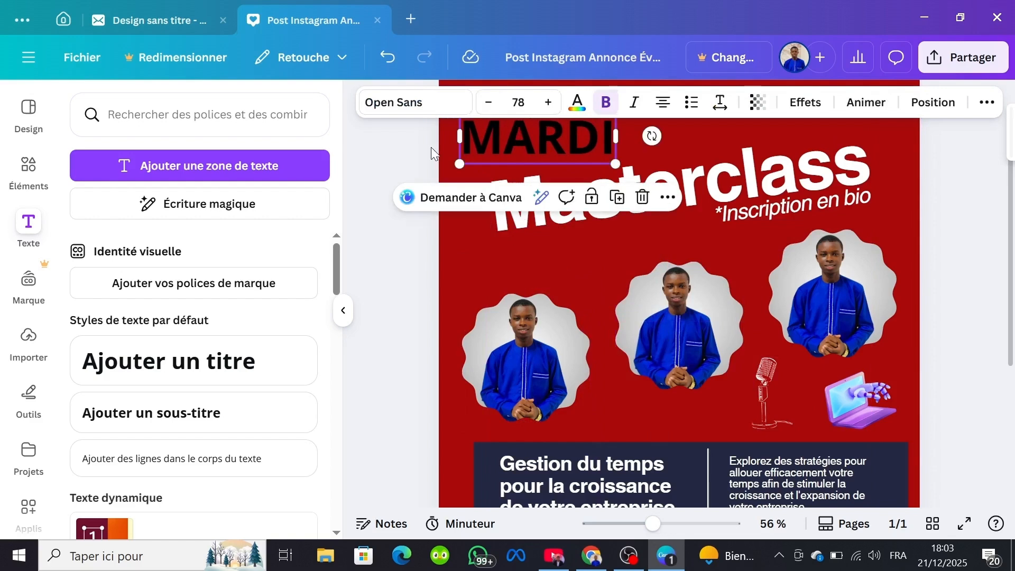
click(415, 148)
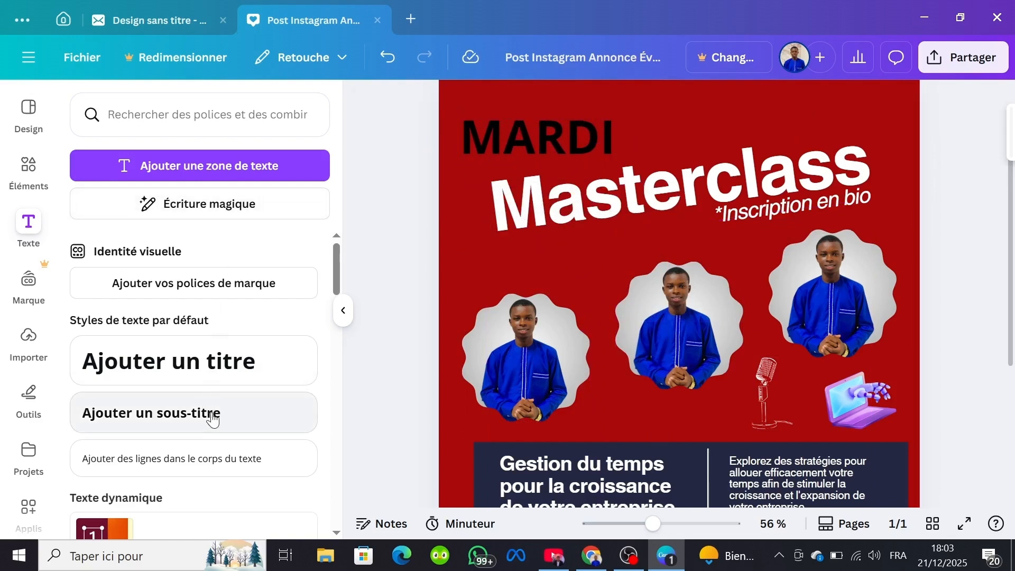
Step: Upload the WhatsApp image dated 2025-12-19 à 12.29.47 from the desktop folder "Mes dossier" to the image library
scroll(211, 419, down, 2)
scroll(211, 419, up, 2)
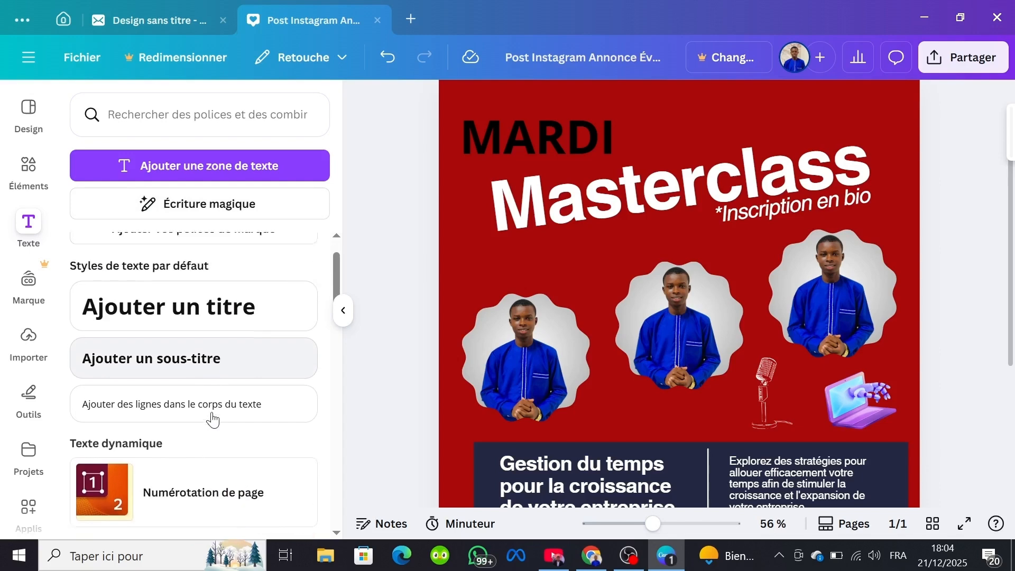
click(30, 336)
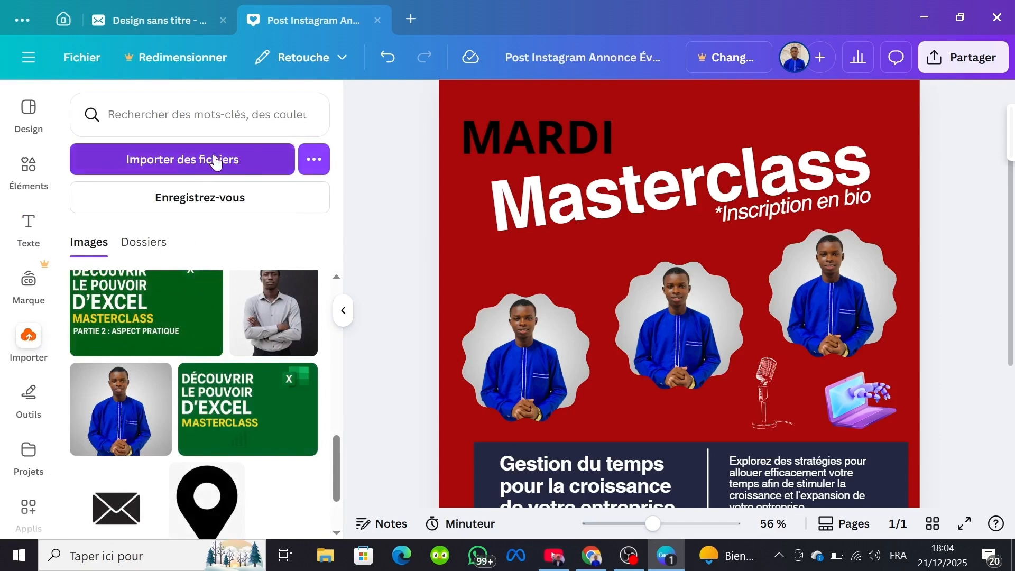
click(239, 161)
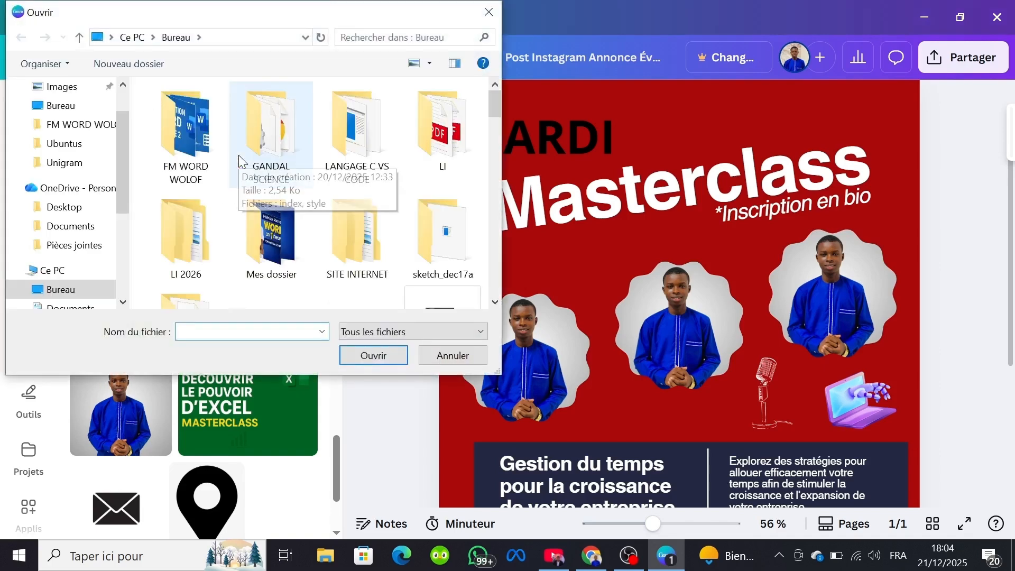
double_click(280, 237)
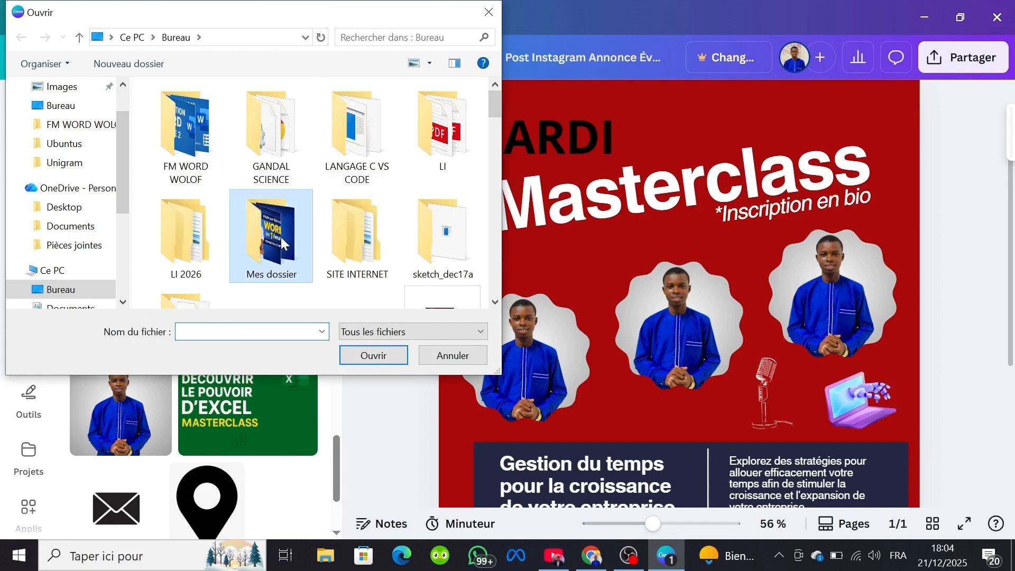
scroll(302, 218, down, 15)
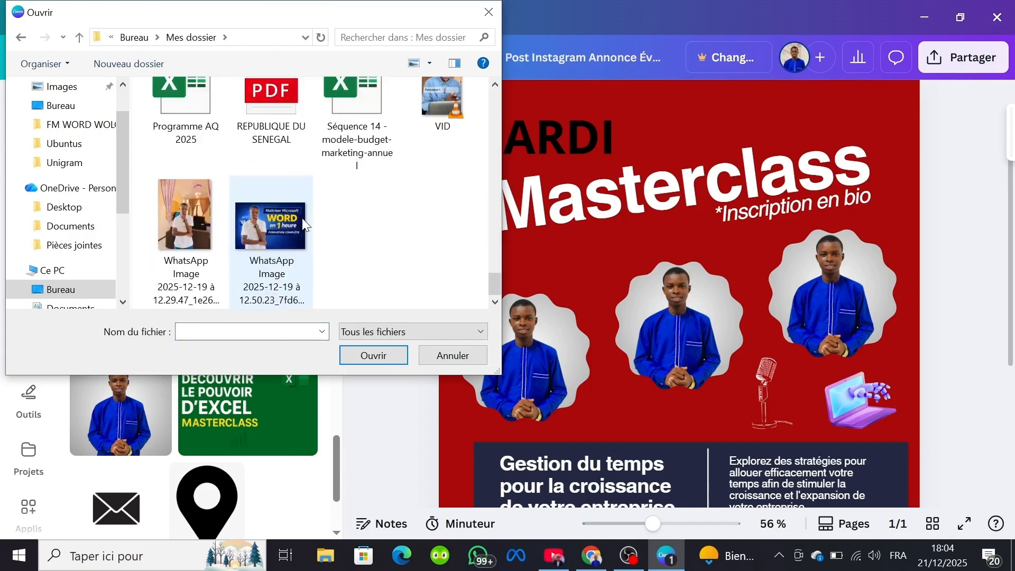
click(166, 217)
click(375, 356)
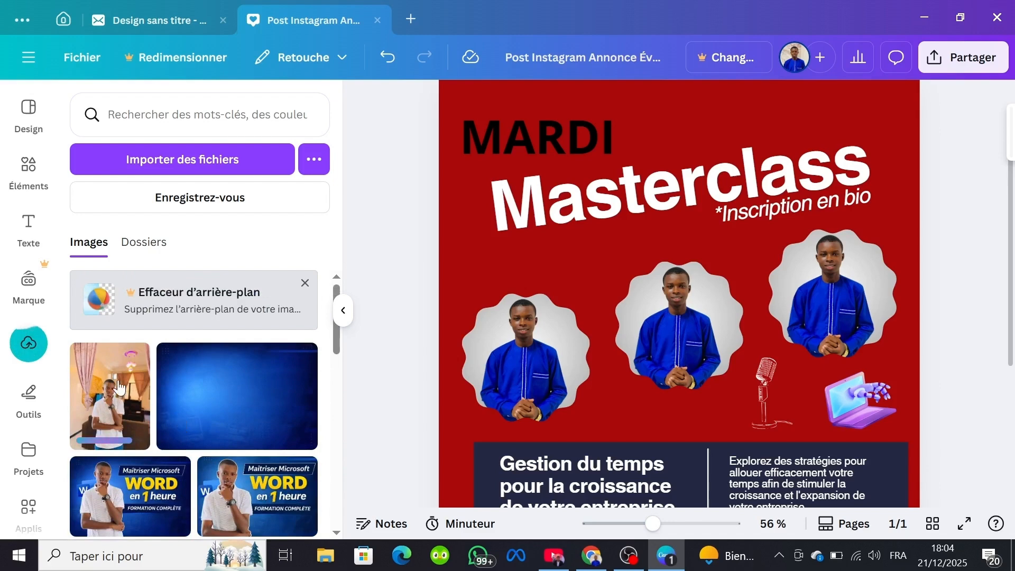
Step: Look over the available drawing tools and browse the saved projects and folders
click(36, 403)
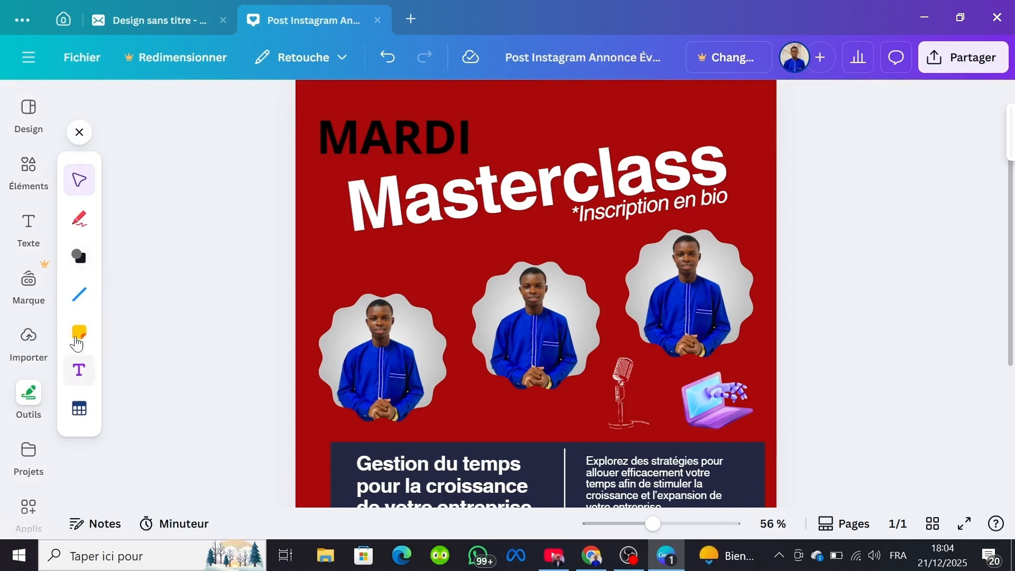
click(31, 453)
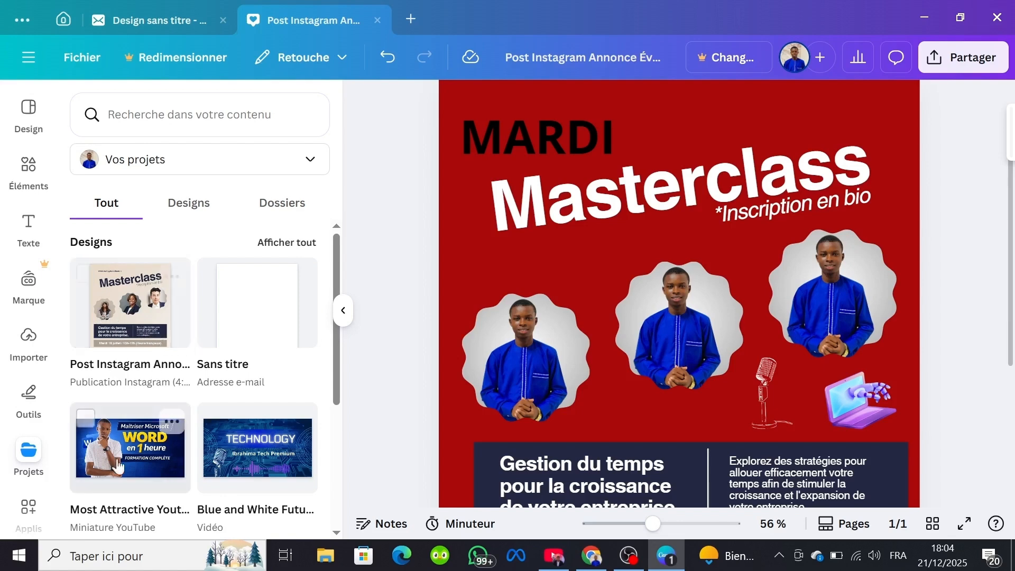
scroll(246, 396, down, 2)
scroll(246, 397, down, 3)
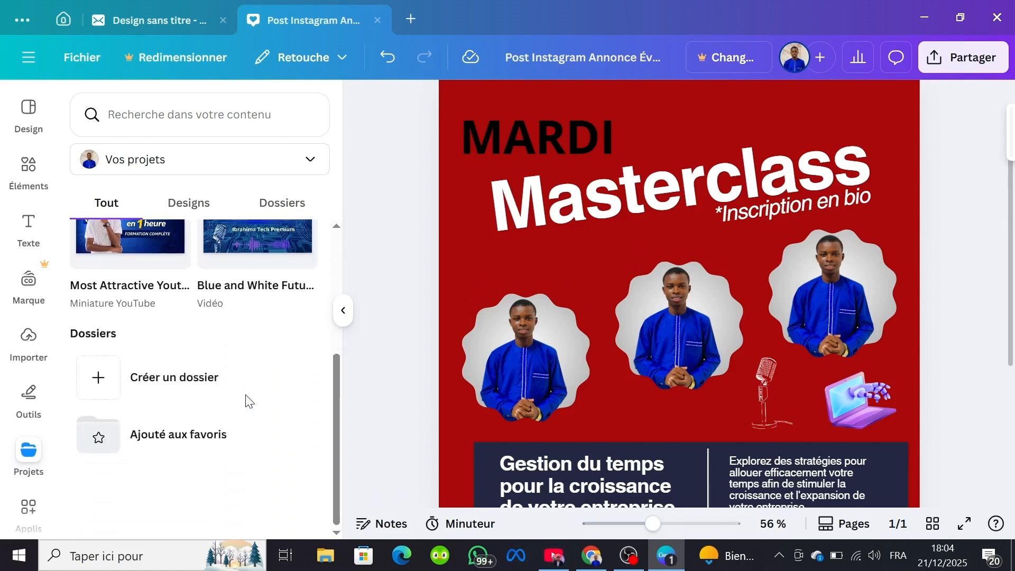
scroll(246, 397, up, 5)
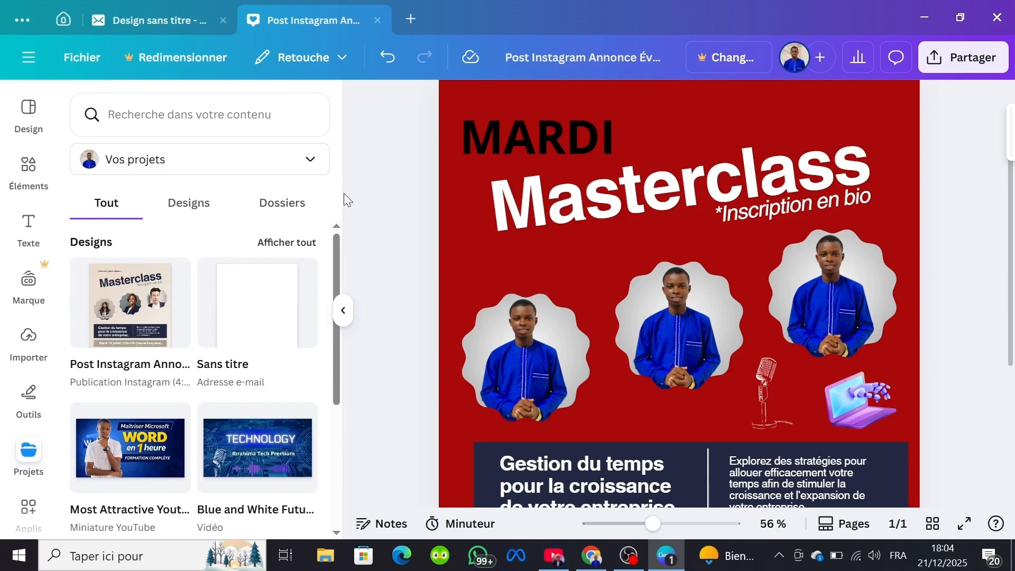
Step: Change the text colour of the "Like, commente, partage, Sauvegarde !" line near the post's lower edge to white
scroll(455, 222, up, 2)
scroll(468, 226, down, 4)
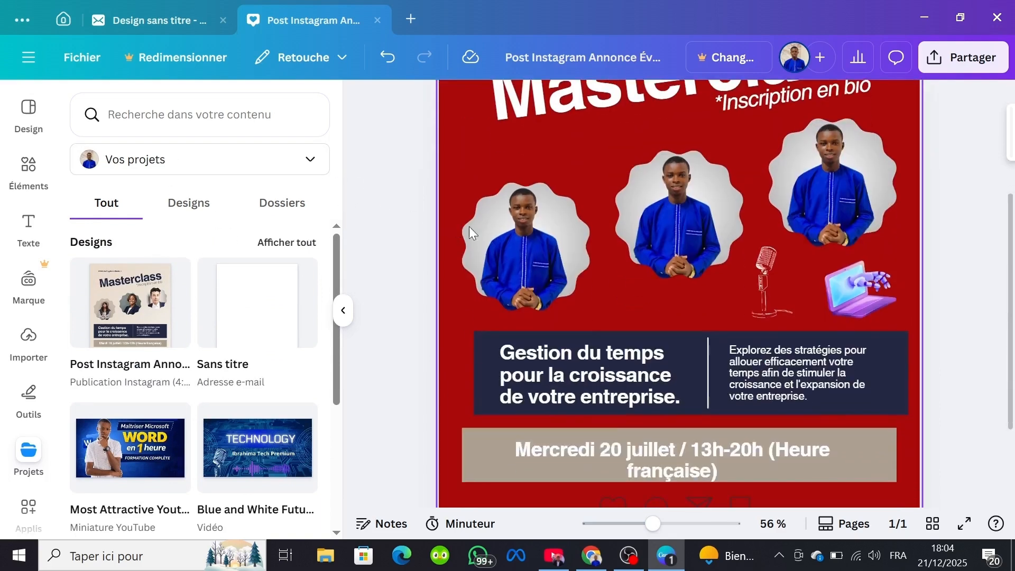
scroll(702, 267, down, 3)
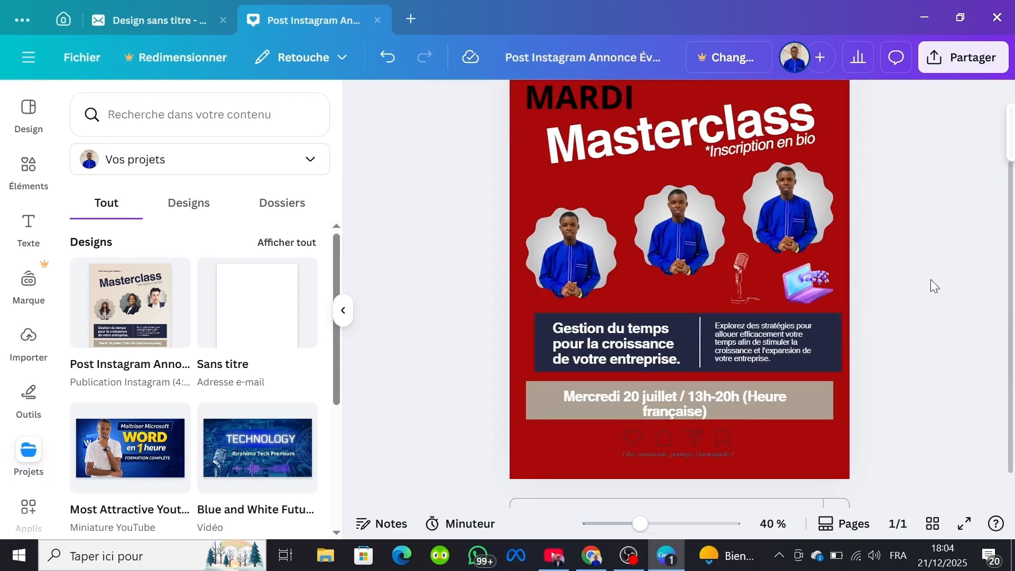
scroll(930, 279, down, 1)
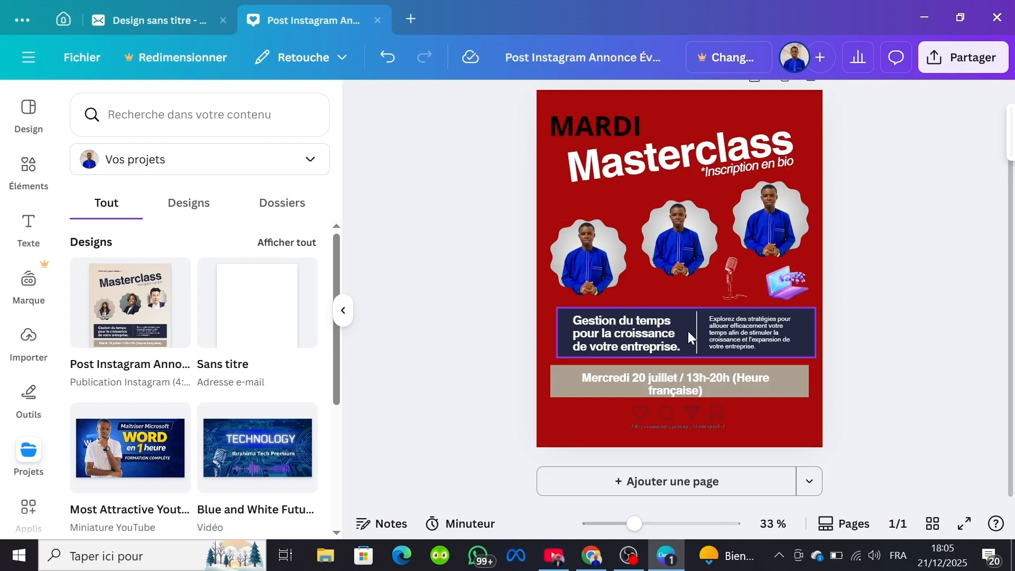
click(644, 413)
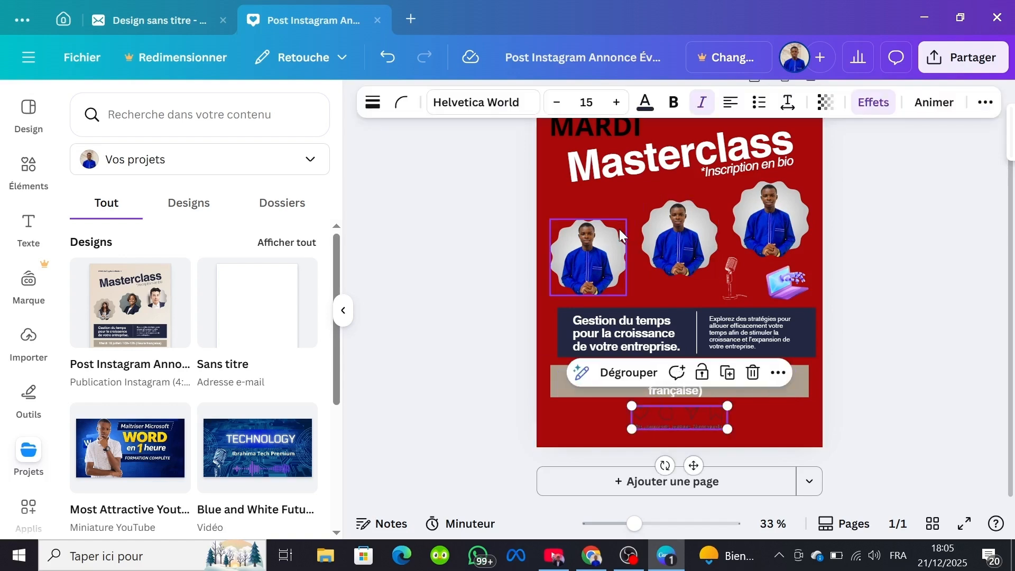
click(644, 108)
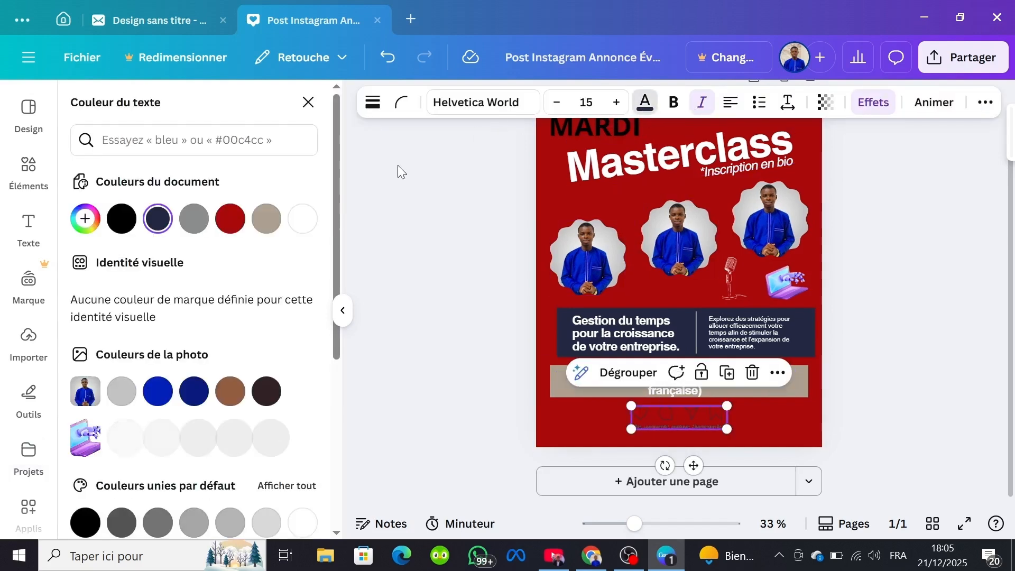
click(311, 224)
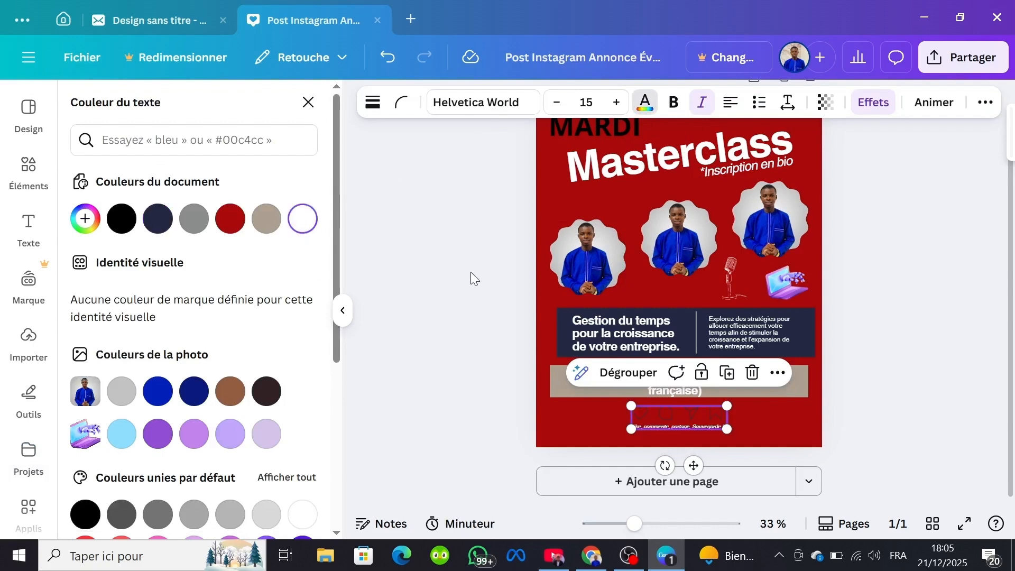
click(747, 407)
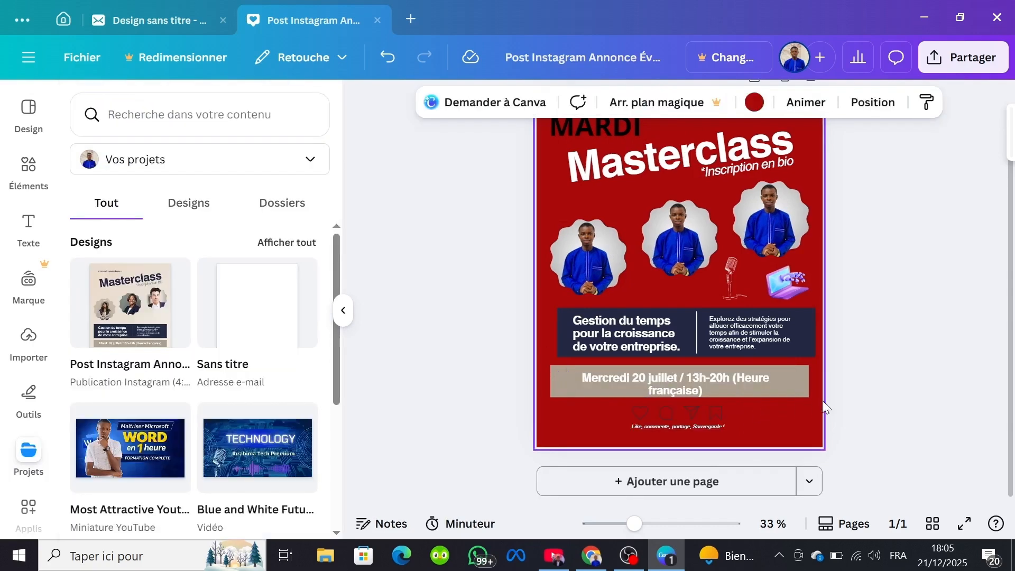
Step: Download the finished post as a PNG at size 1 (1080 × 1350 px) and save it to the desktop folder Bureau
scroll(842, 353, up, 2)
scroll(842, 353, down, 2)
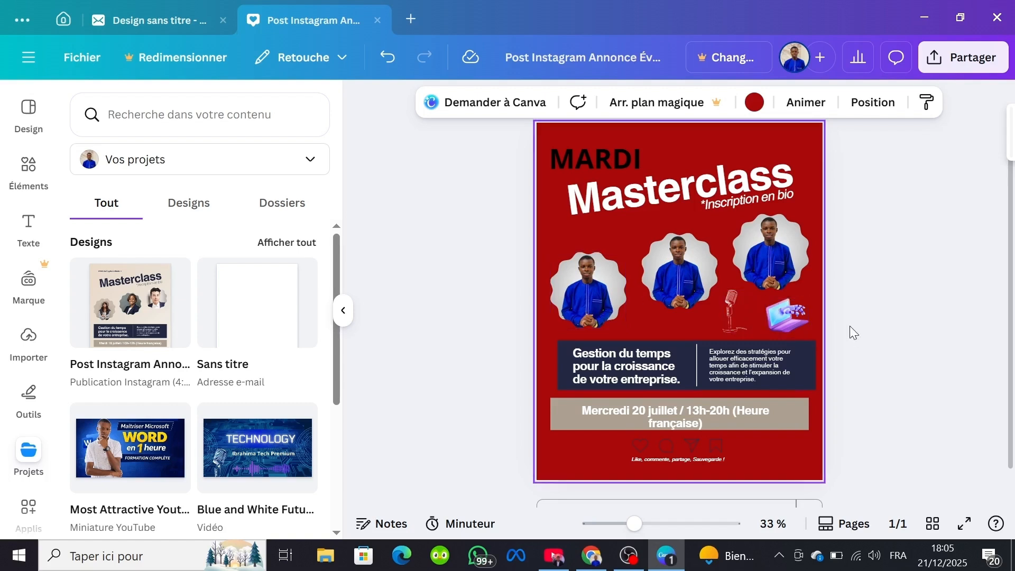
scroll(849, 326, up, 1)
scroll(849, 325, down, 2)
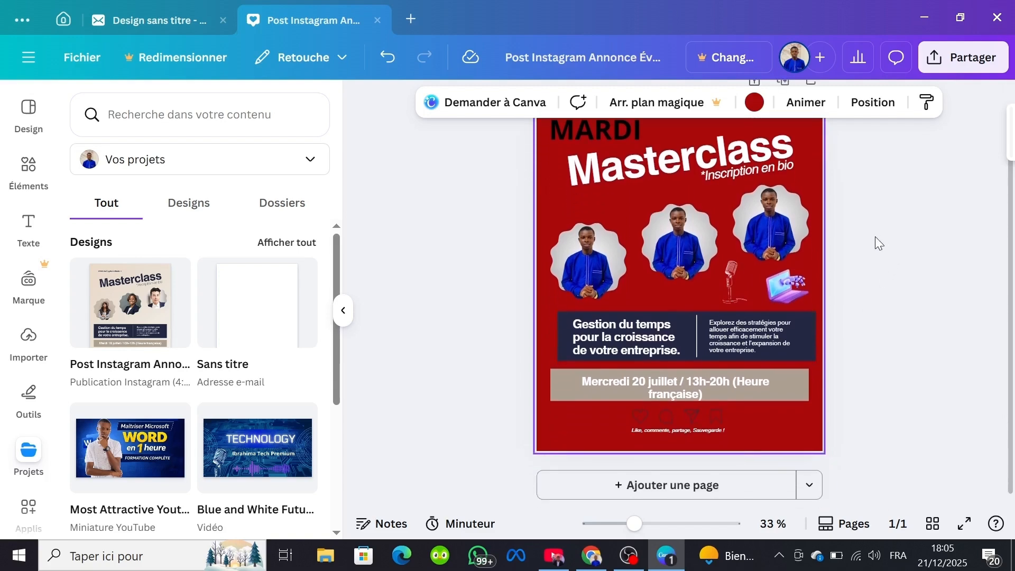
scroll(875, 237, up, 1)
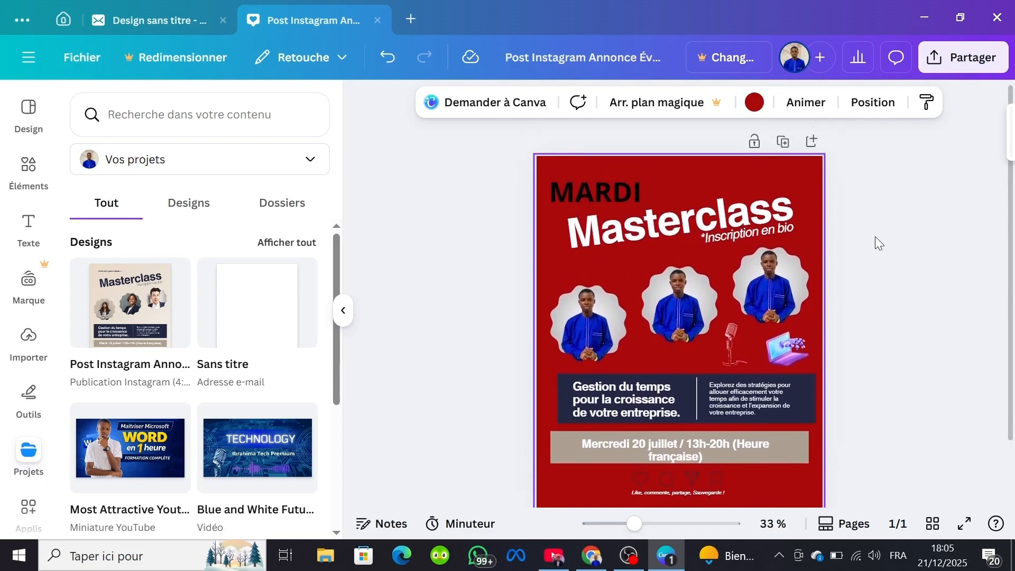
click(969, 60)
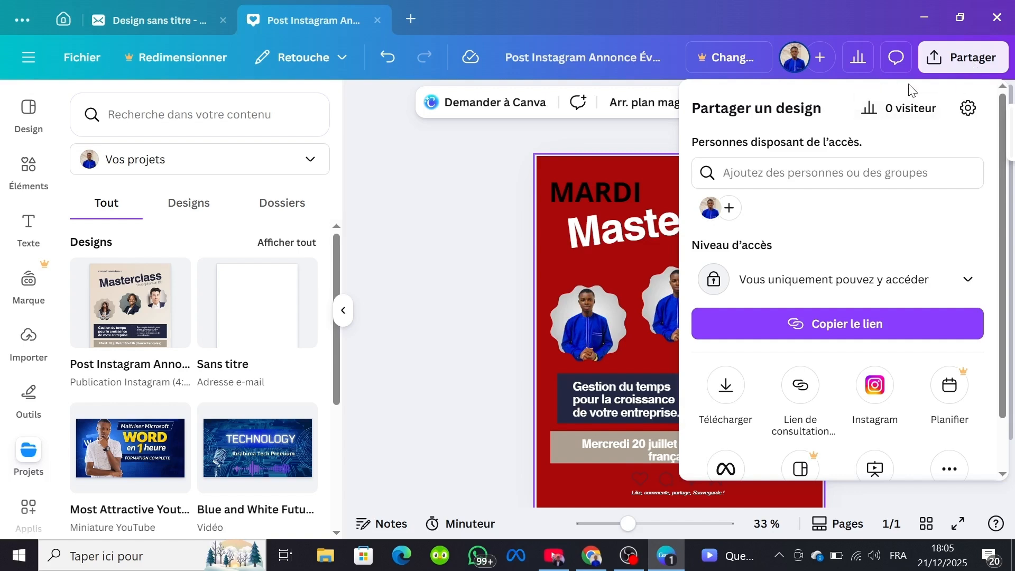
click(727, 398)
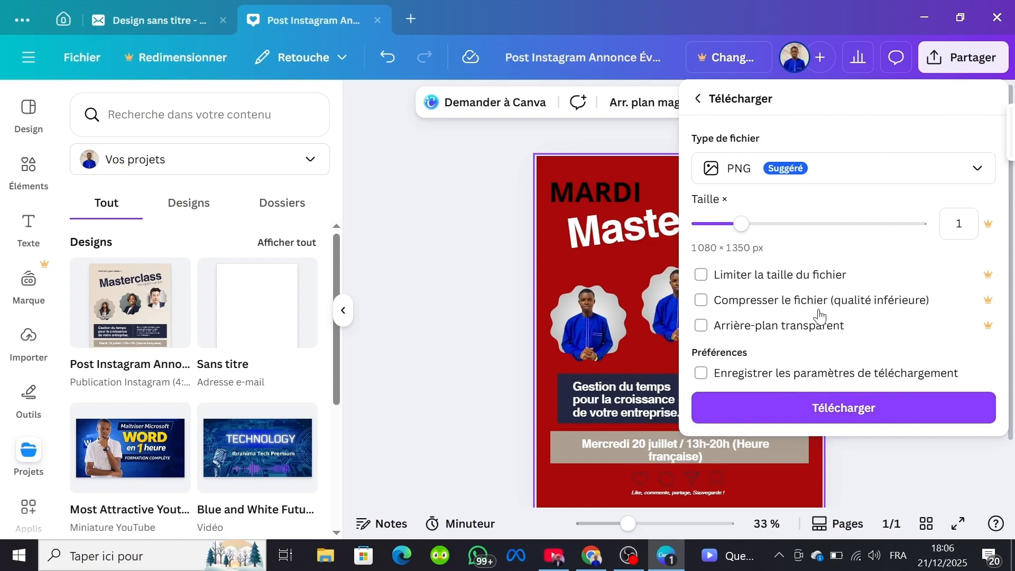
click(838, 407)
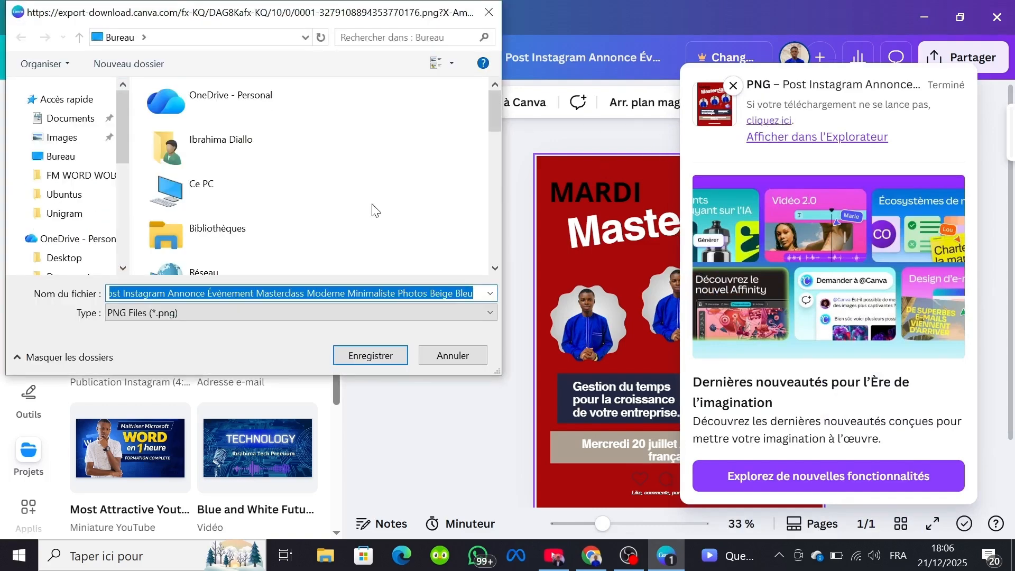
click(66, 161)
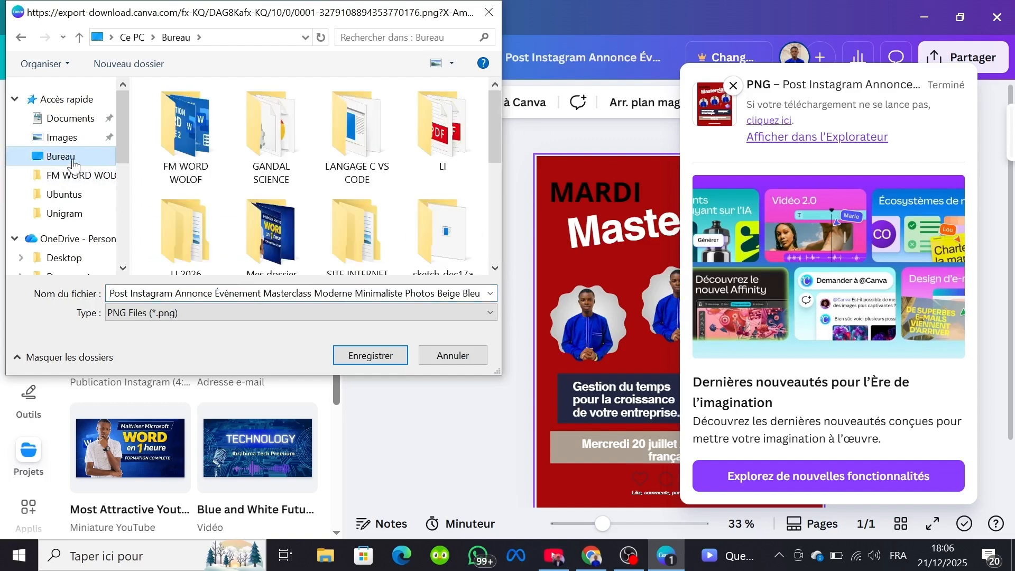
click(397, 357)
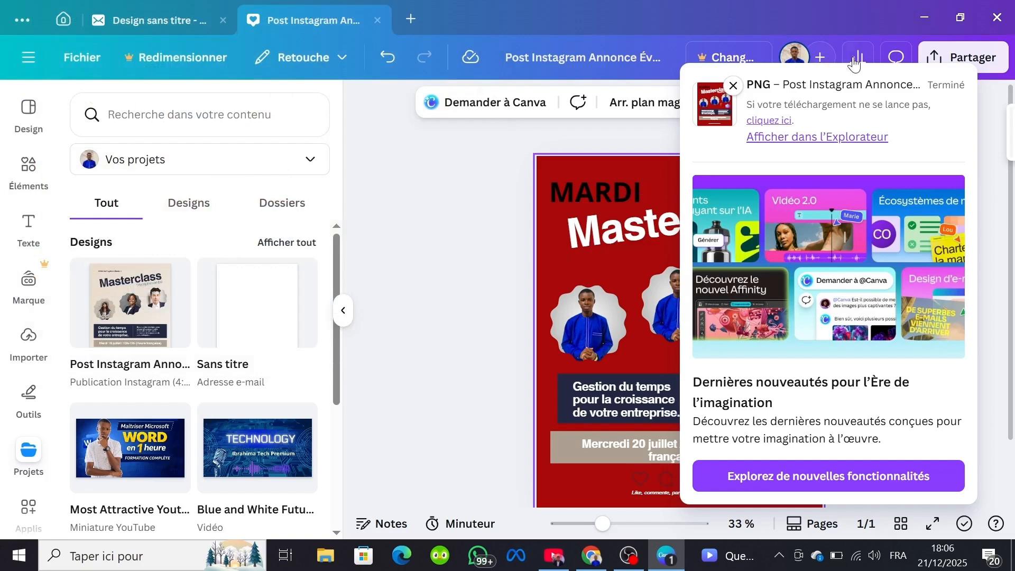
Step: Minimize the Canva and browser windows, open the exported Post Instagram image from the desktop and view it maximized
click(923, 17)
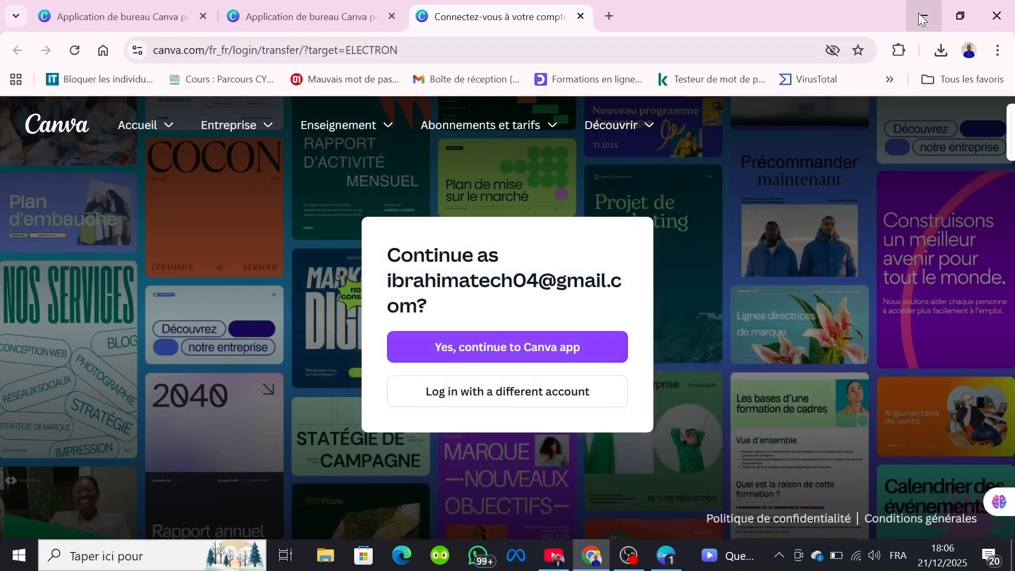
click(925, 12)
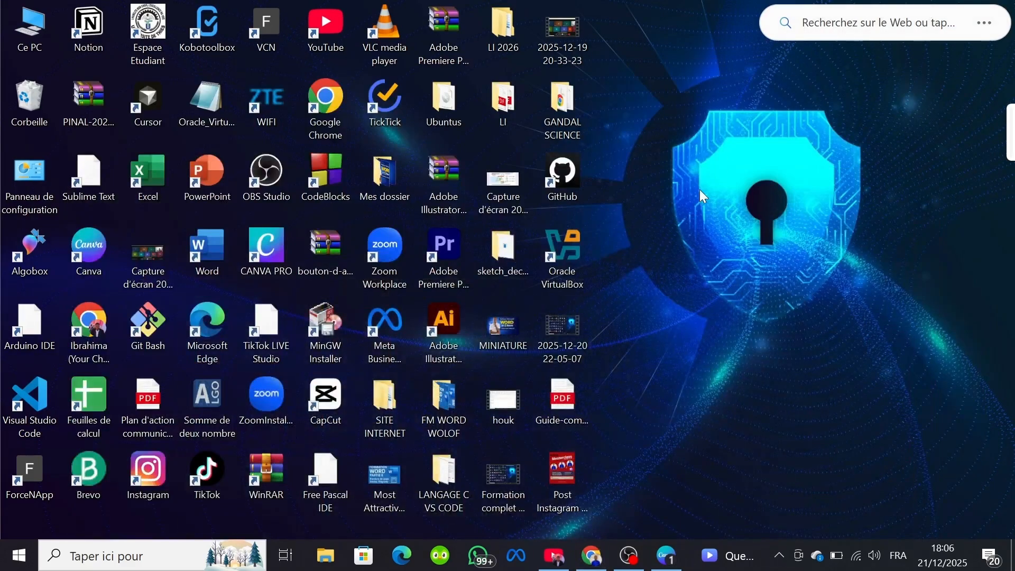
double_click(578, 461)
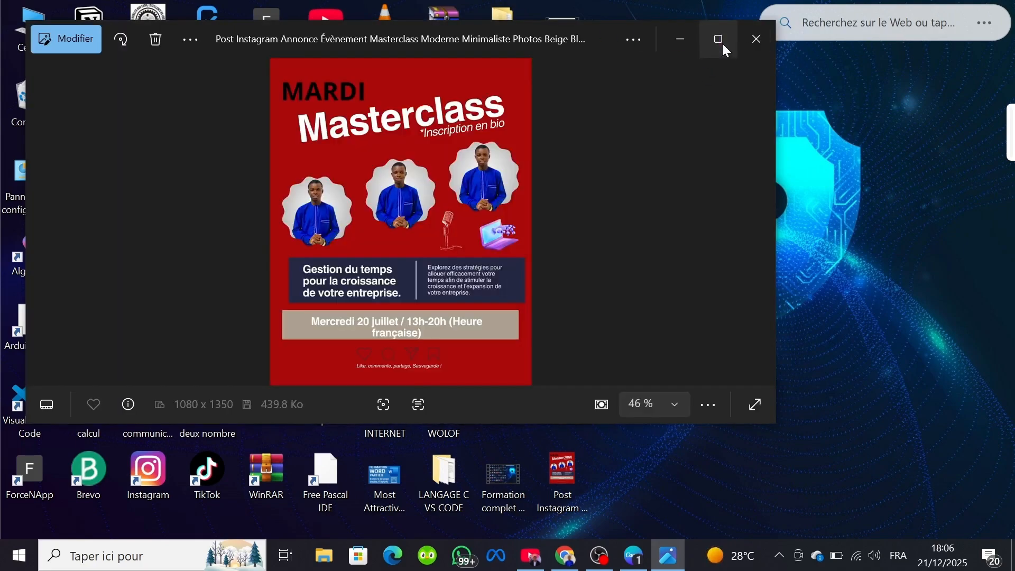
click(722, 44)
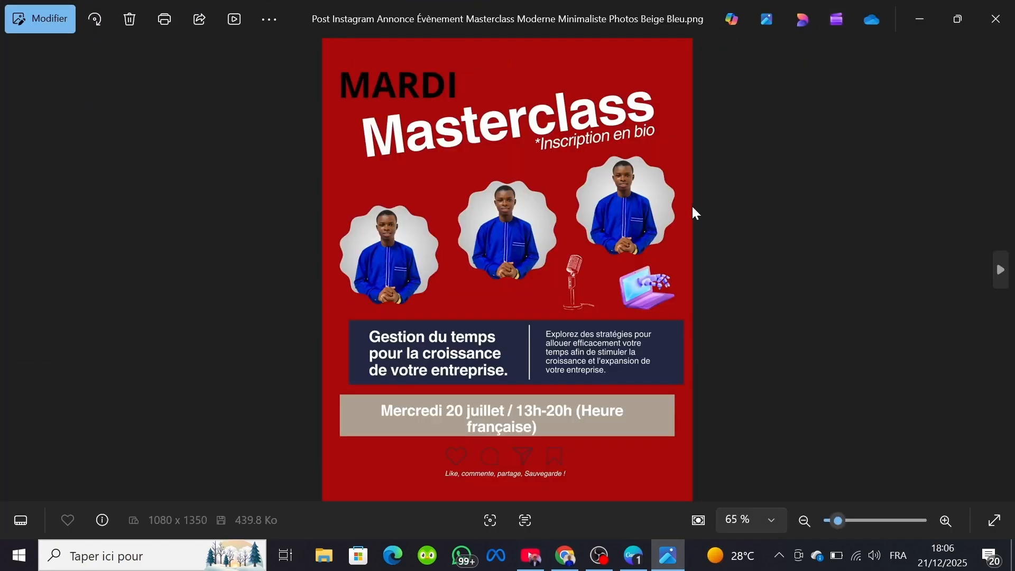